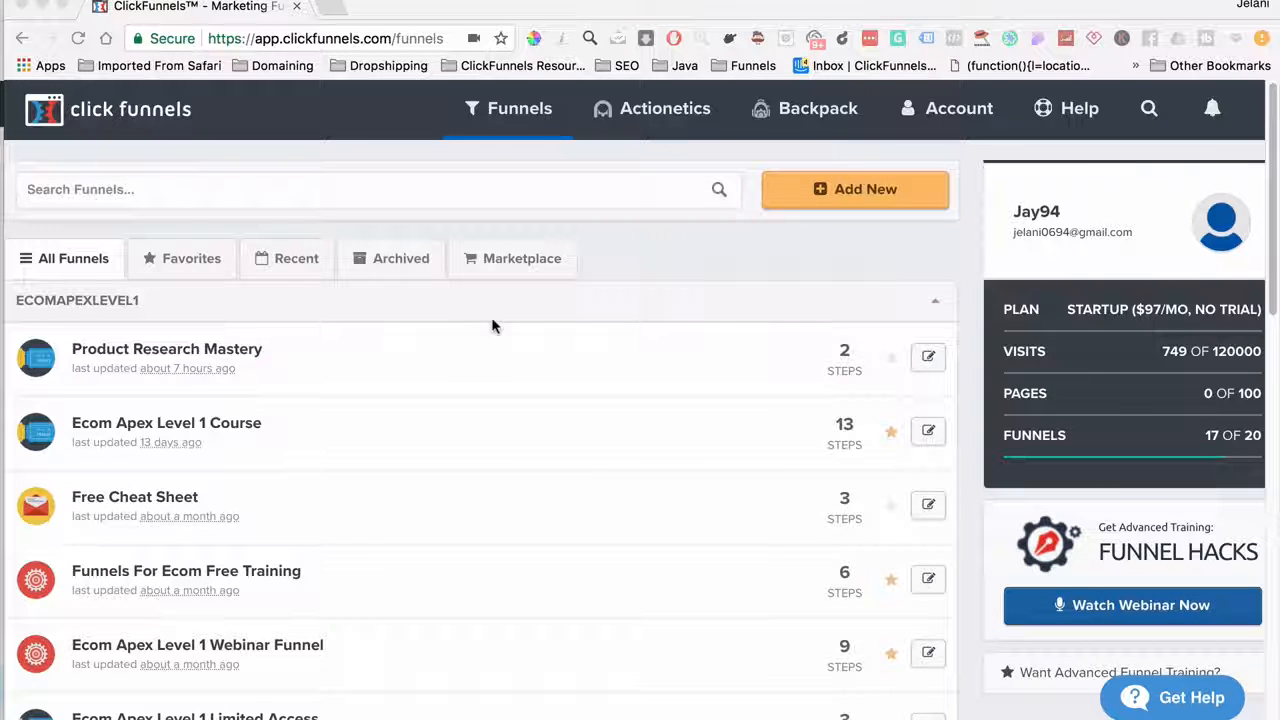
Return to the account dashboard showing 27 page views, 0 opt-ins and $0.00 sales
{"action": "left_click", "coordinate": [138, 122]}
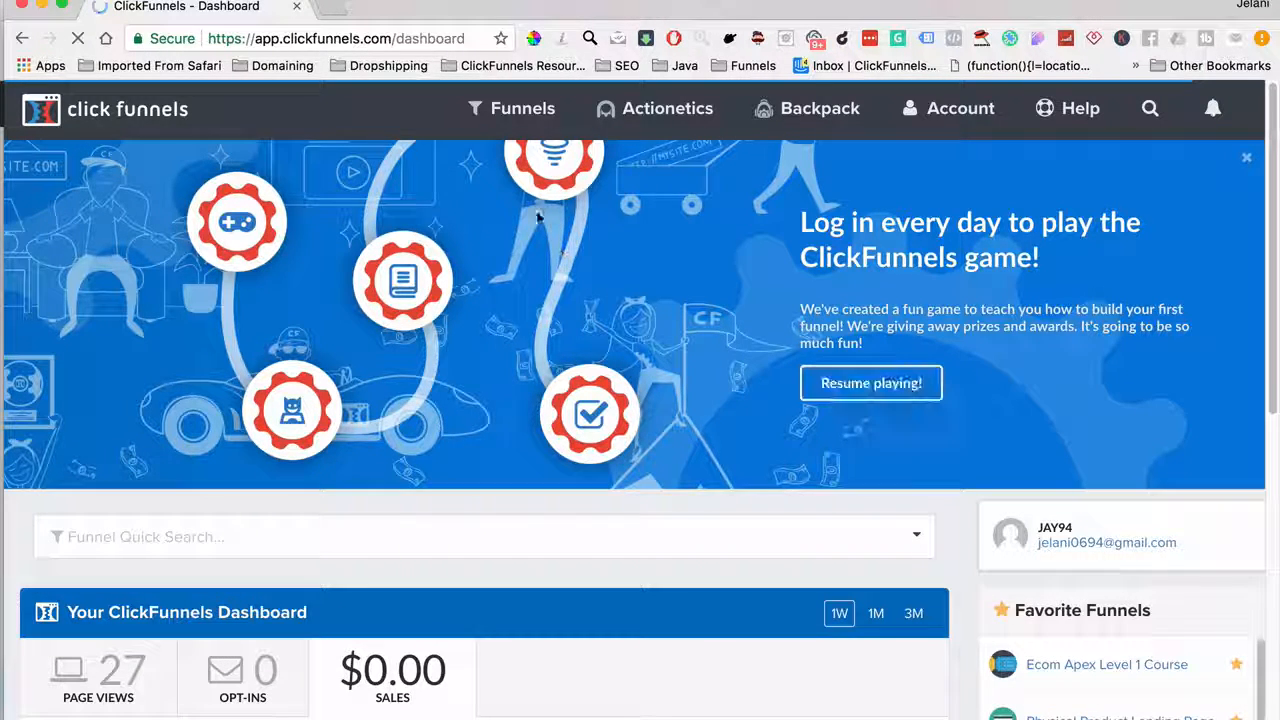
Go to Browse Funnels and start a new funnel with Add New
{"action": "mouse_move", "coordinate": [520, 123]}
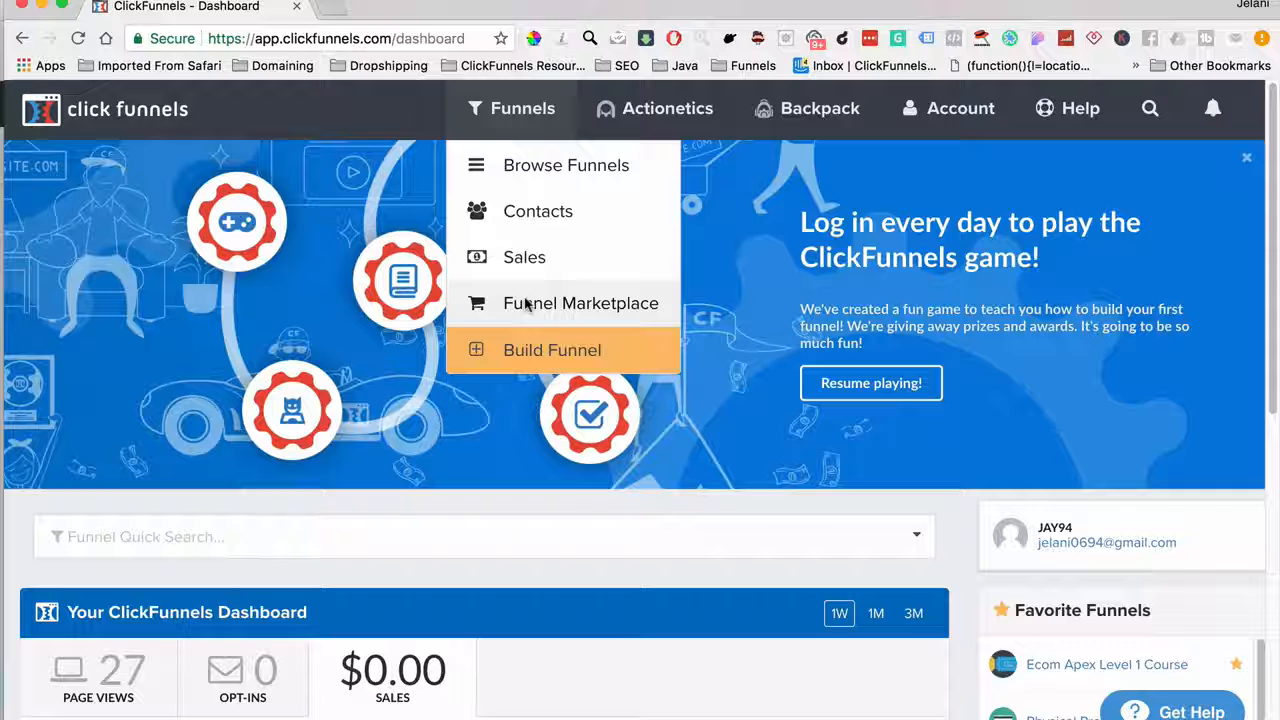
{"action": "left_click", "coordinate": [515, 175]}
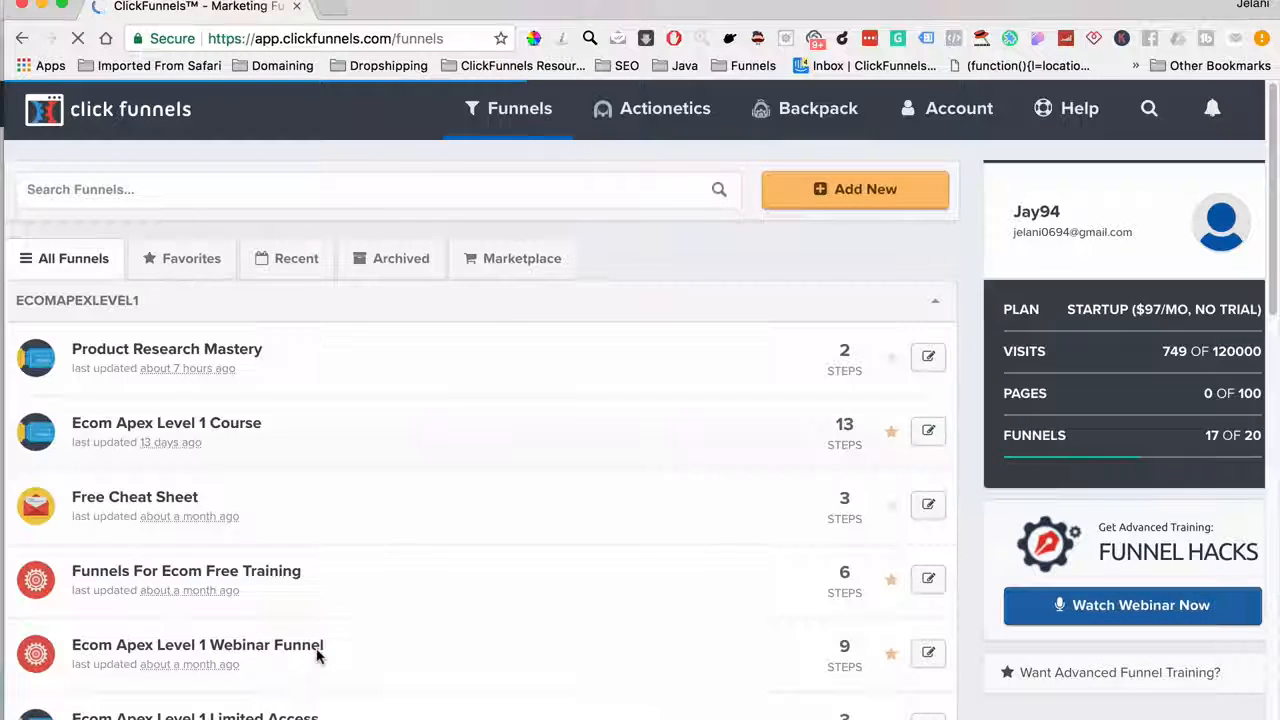
{"action": "left_click", "coordinate": [850, 200]}
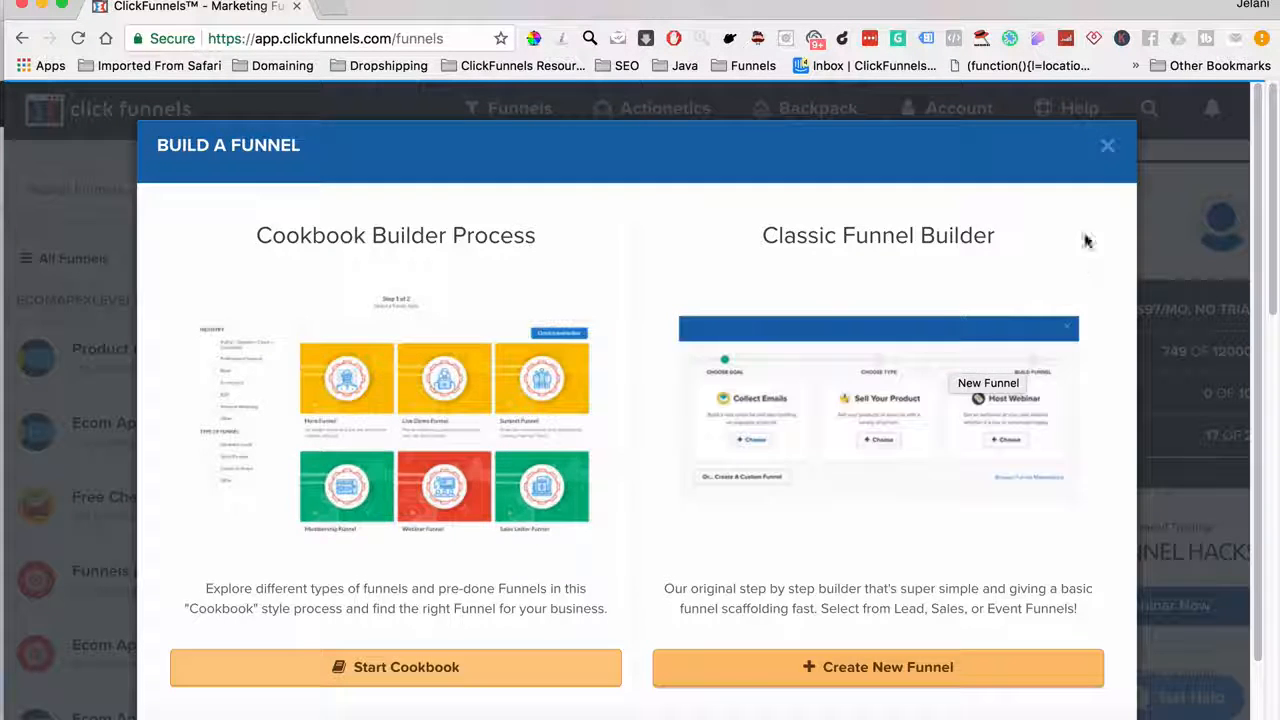
Dismiss the Build a Funnel dialog to return to the All Funnels list (17 of 20 used)
{"action": "left_click", "coordinate": [1107, 145]}
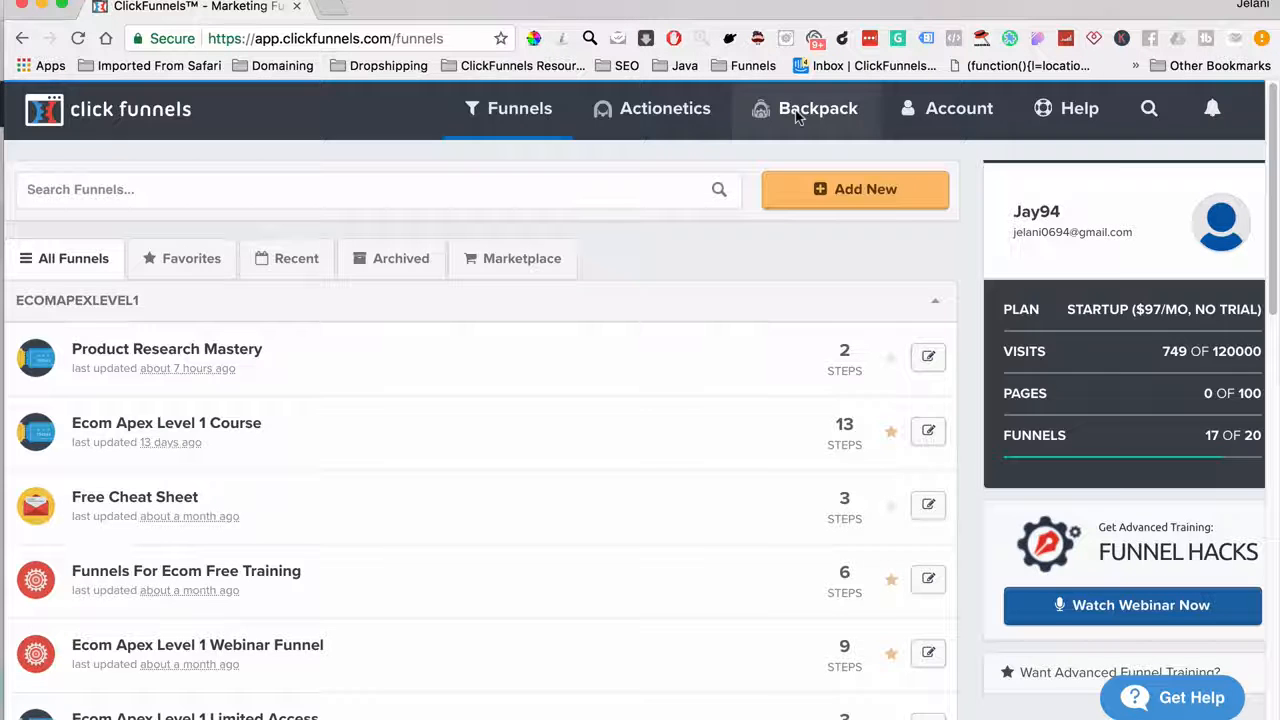
Open Account Details and clear the existing ecomapex subdomain
{"action": "left_click", "coordinate": [945, 110]}
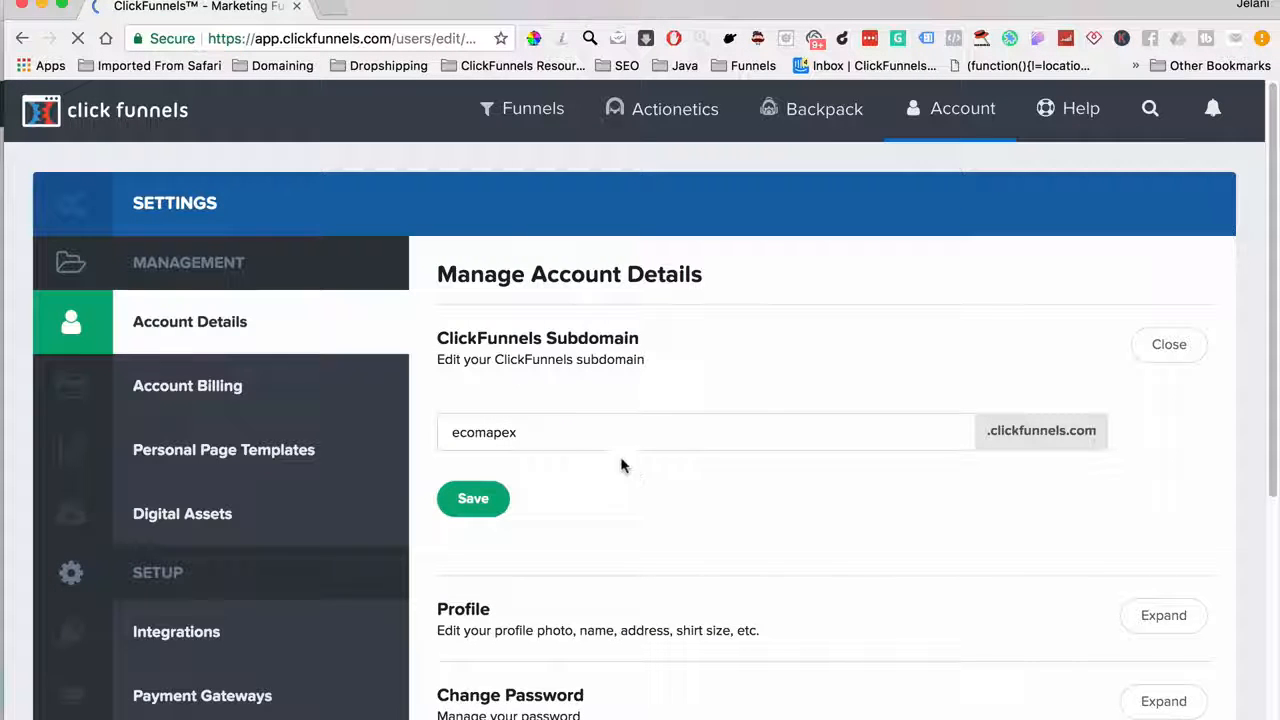
{"action": "left_click", "coordinate": [490, 432]}
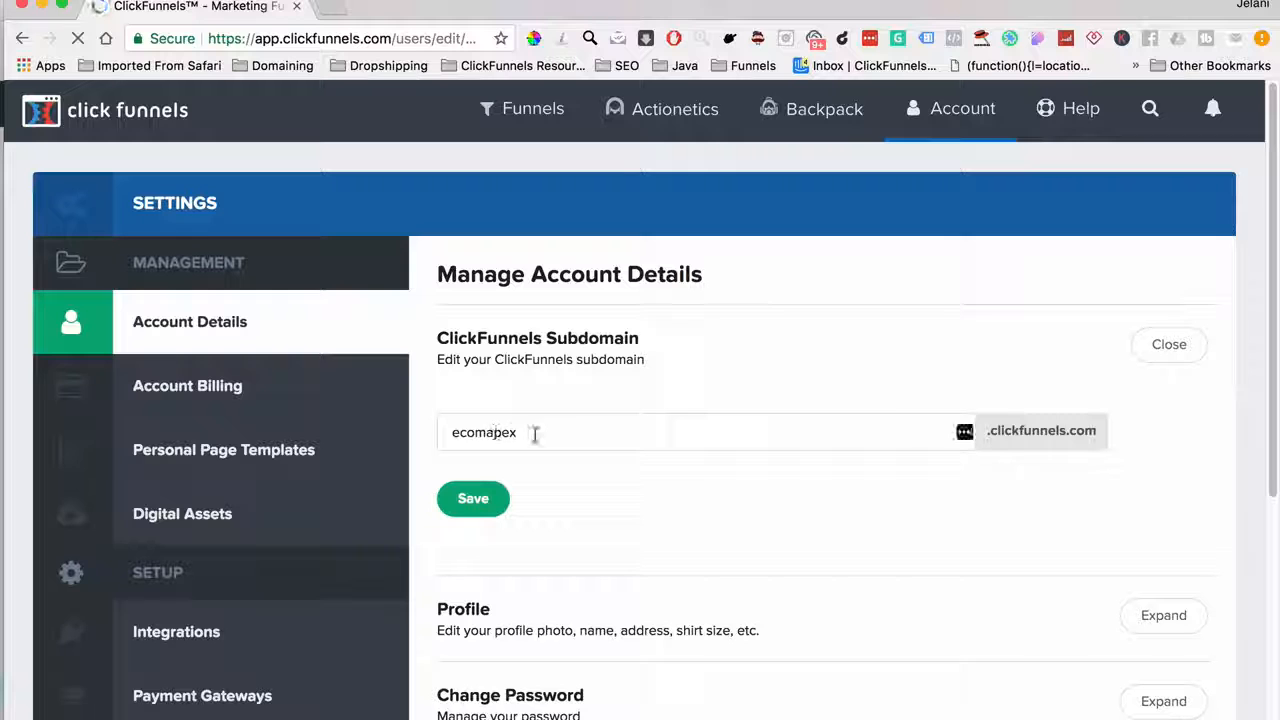
{"action": "left_click_drag", "start_coordinate": [535, 432], "coordinate": [434, 434]}
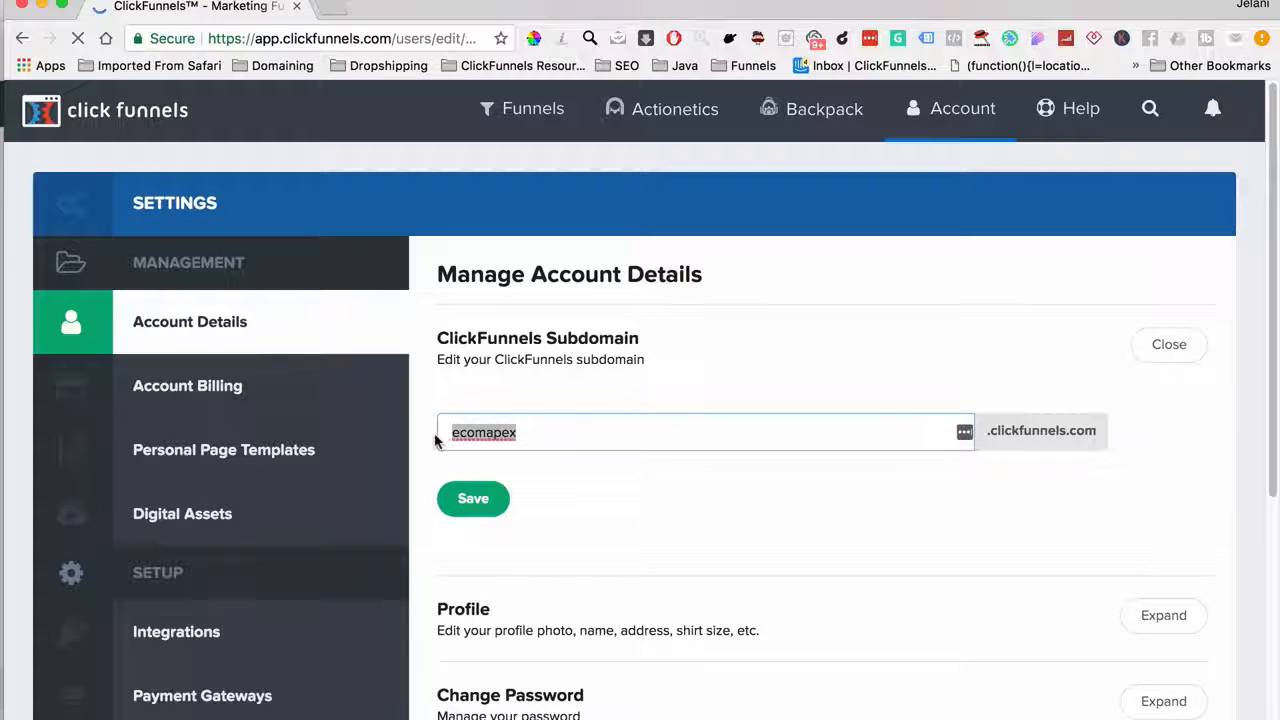
{"action": "key", "text": "BackSpace"}
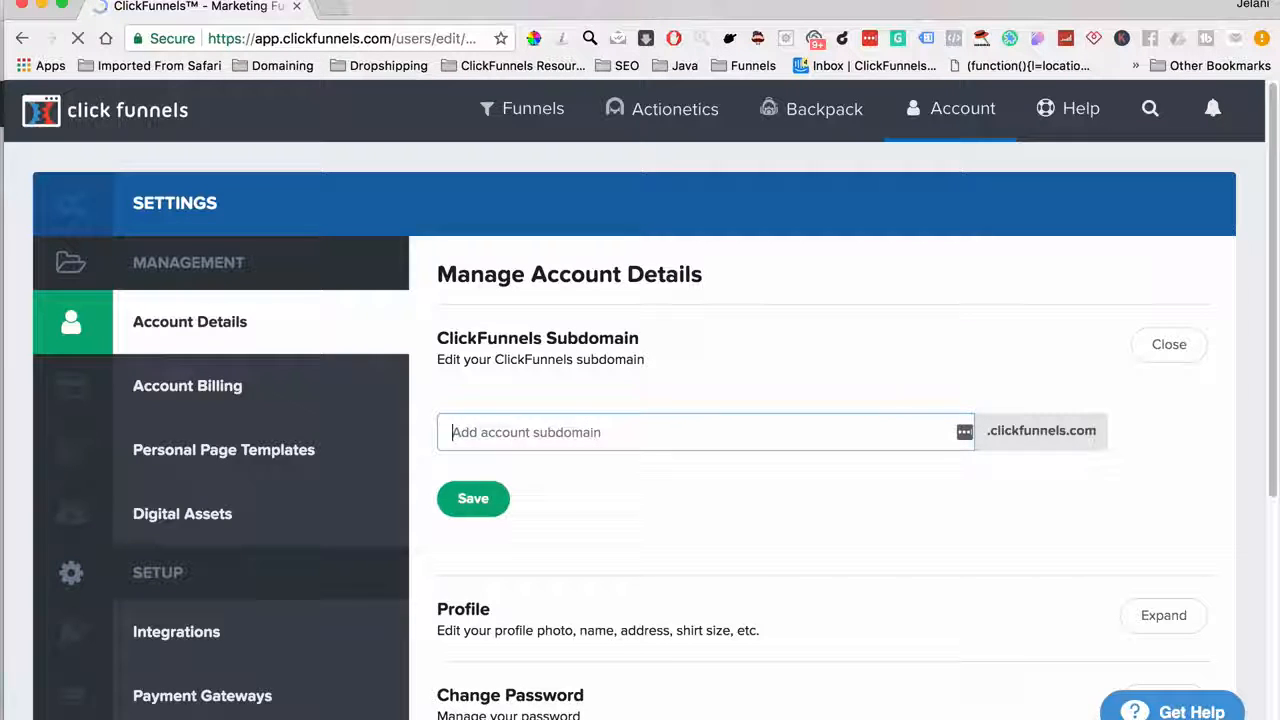
Enter the new subdomain, correct its misspelling, and save it
{"action": "type", "text": "jelanithe"}
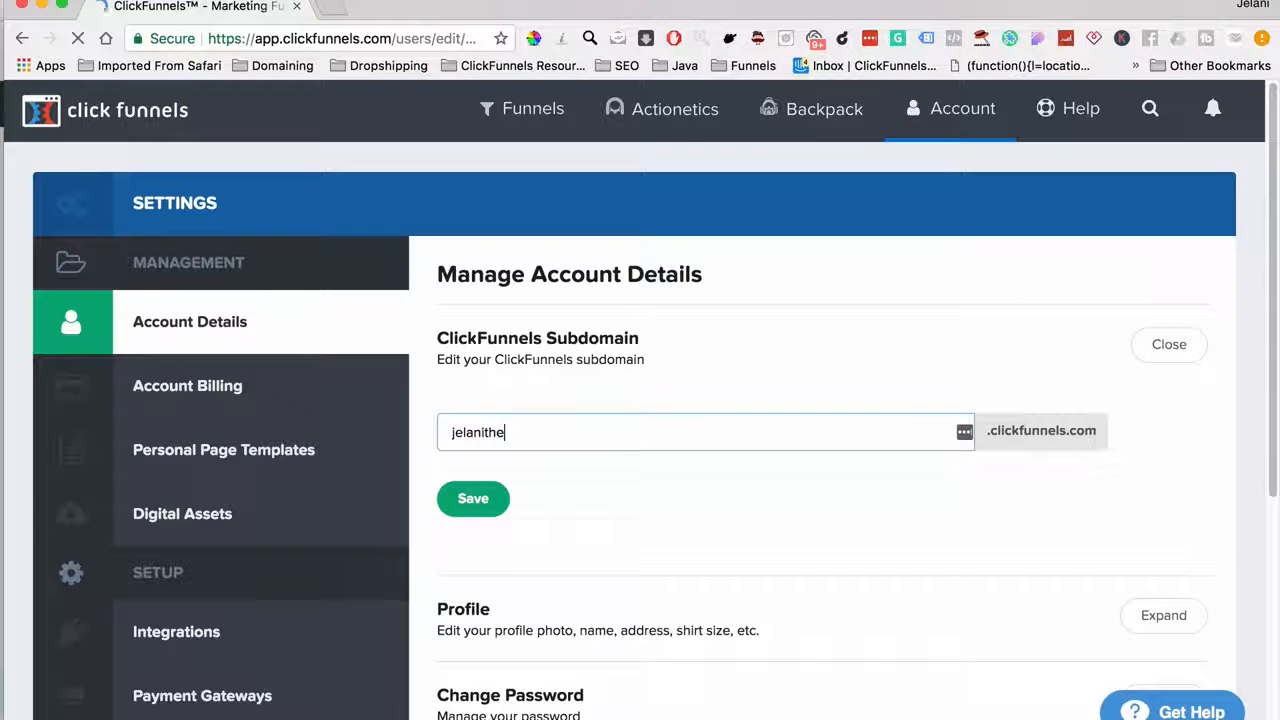
{"action": "type", "text": "martker"}
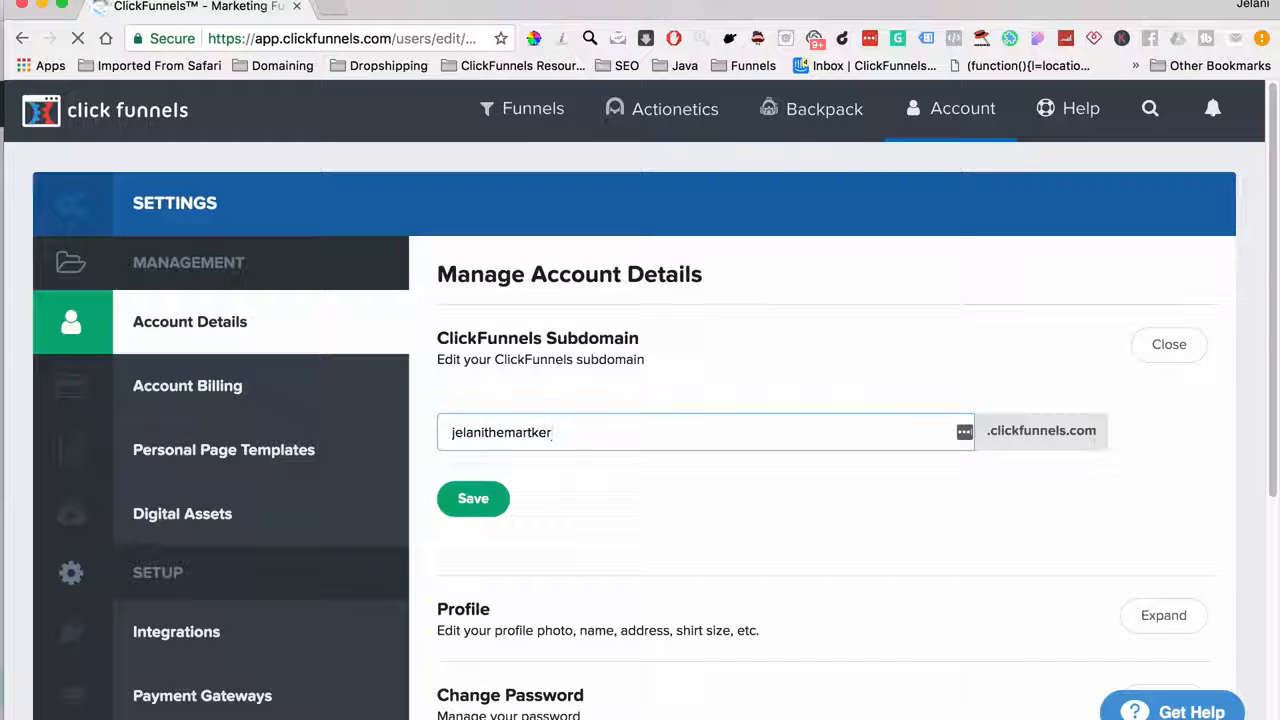
{"action": "key", "text": "BackSpace"}
{"action": "key", "text": "BackSpace"}
{"action": "key", "text": "BackSpace"}
{"action": "key", "text": "BackSpace"}
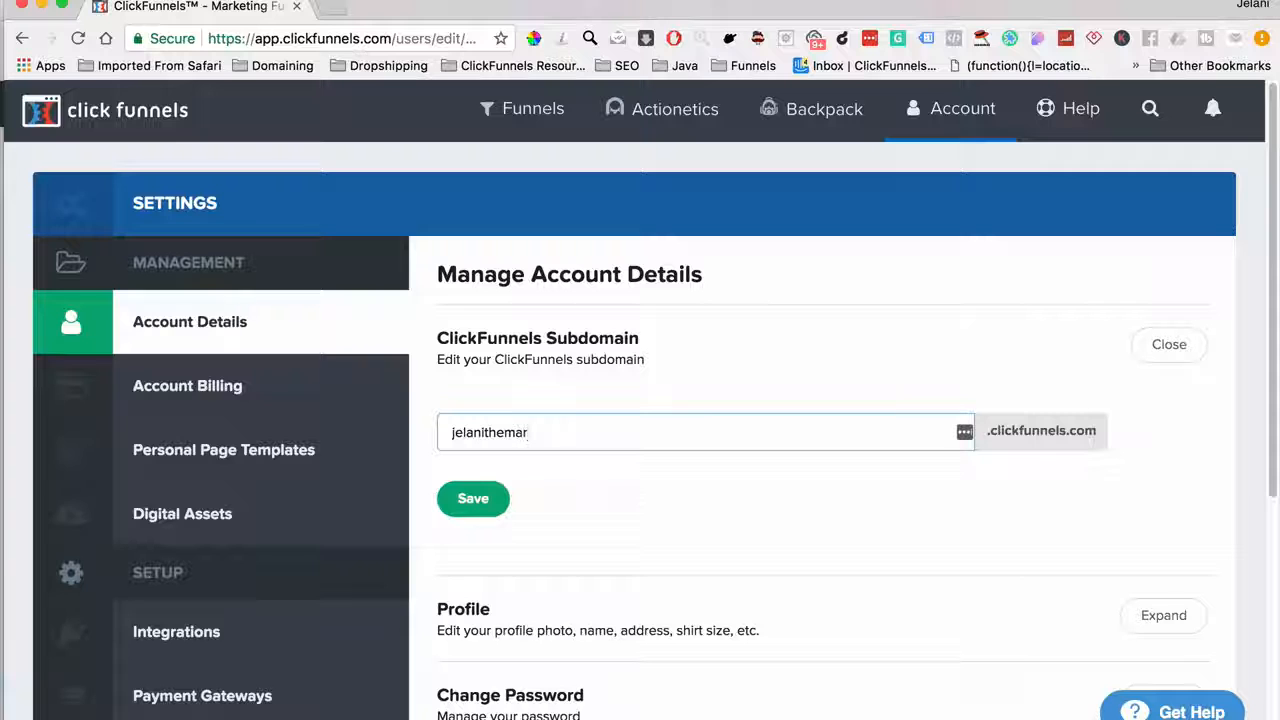
{"action": "type", "text": "keter"}
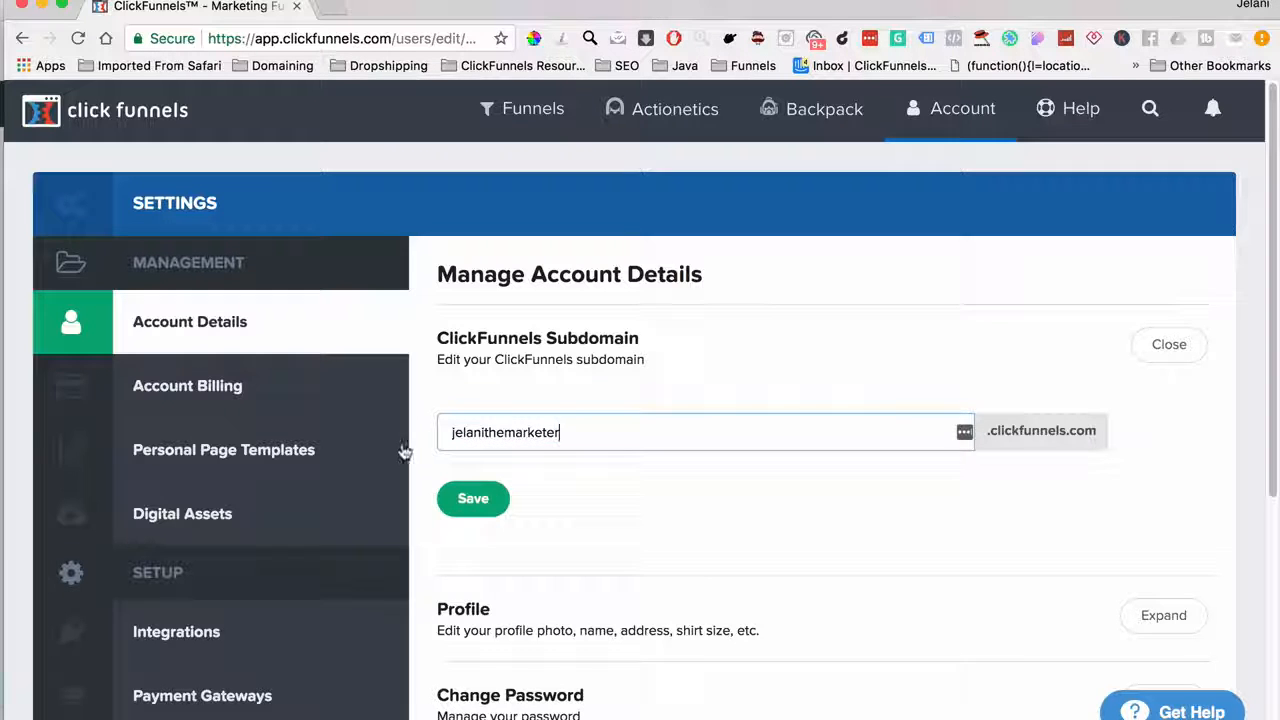
{"action": "left_click", "coordinate": [481, 508]}
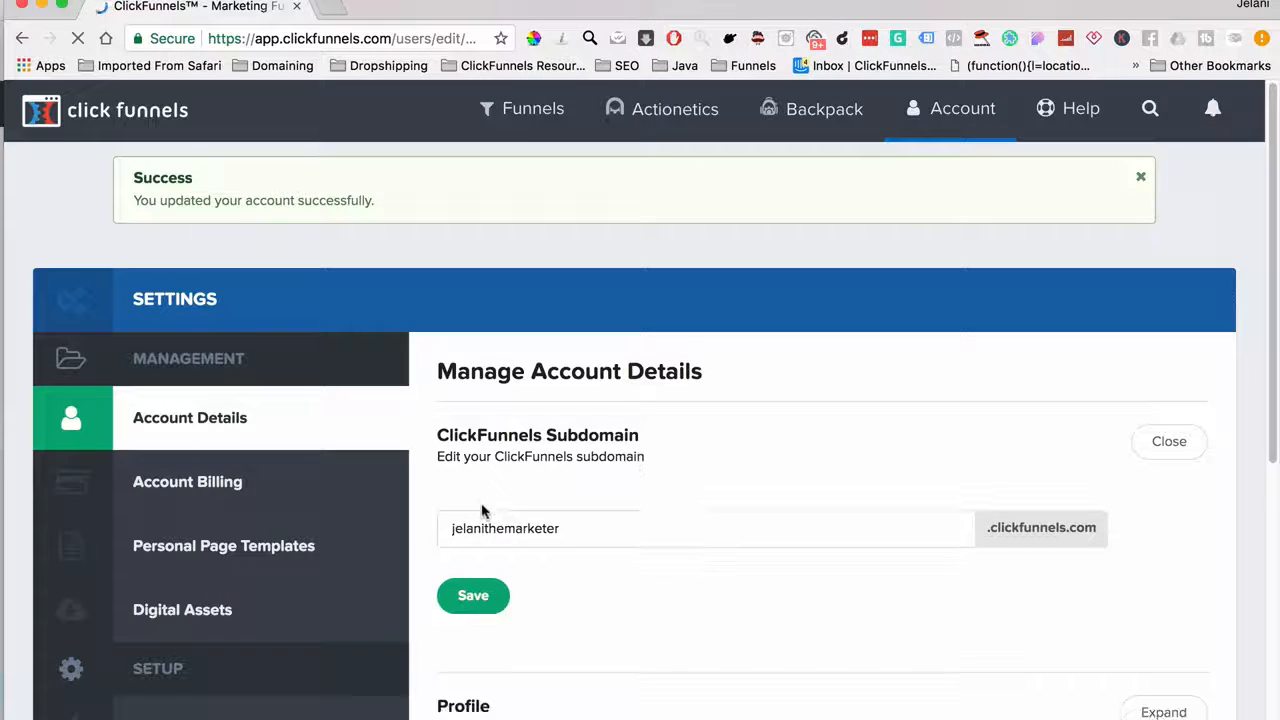
{"action": "scroll", "coordinate": [481, 508], "scroll_direction": "down", "scroll_amount": 4}
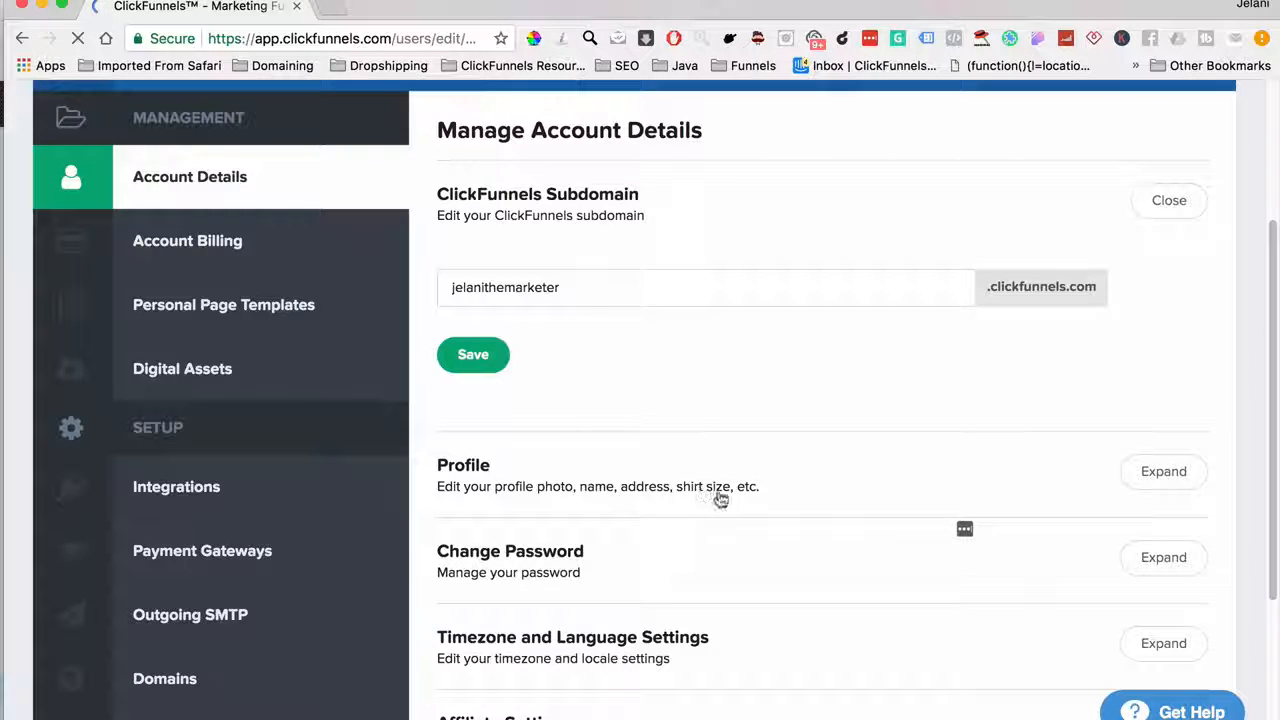
{"action": "scroll", "coordinate": [731, 500], "scroll_direction": "down", "scroll_amount": 2}
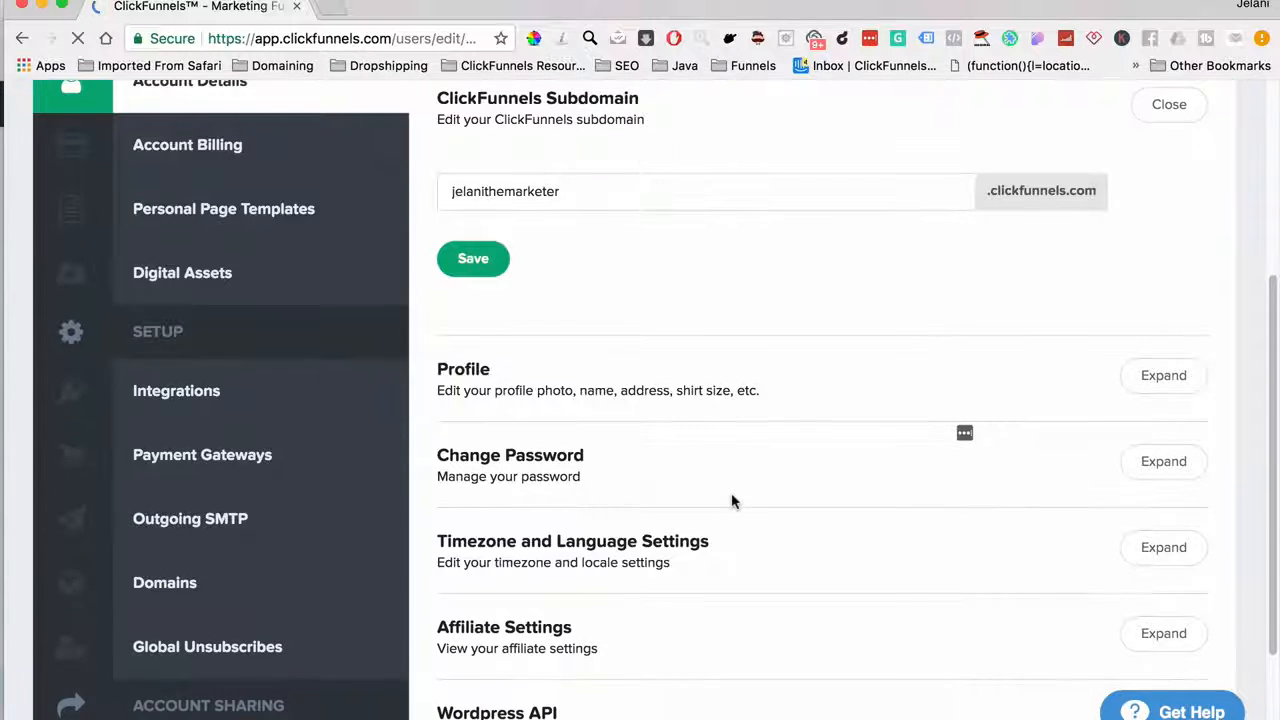
{"action": "scroll", "coordinate": [690, 501], "scroll_direction": "down", "scroll_amount": 3}
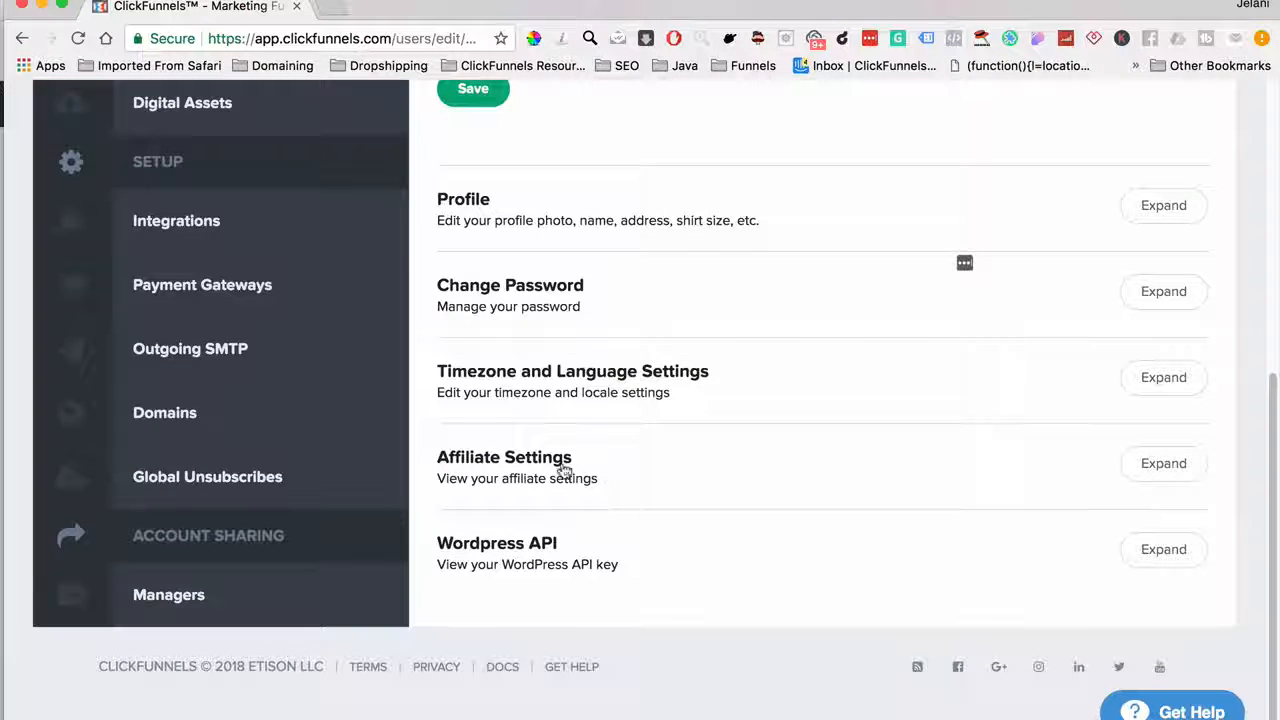
{"action": "scroll", "coordinate": [600, 465], "scroll_direction": "up", "scroll_amount": 1}
{"action": "scroll", "coordinate": [549, 458], "scroll_direction": "up", "scroll_amount": 5}
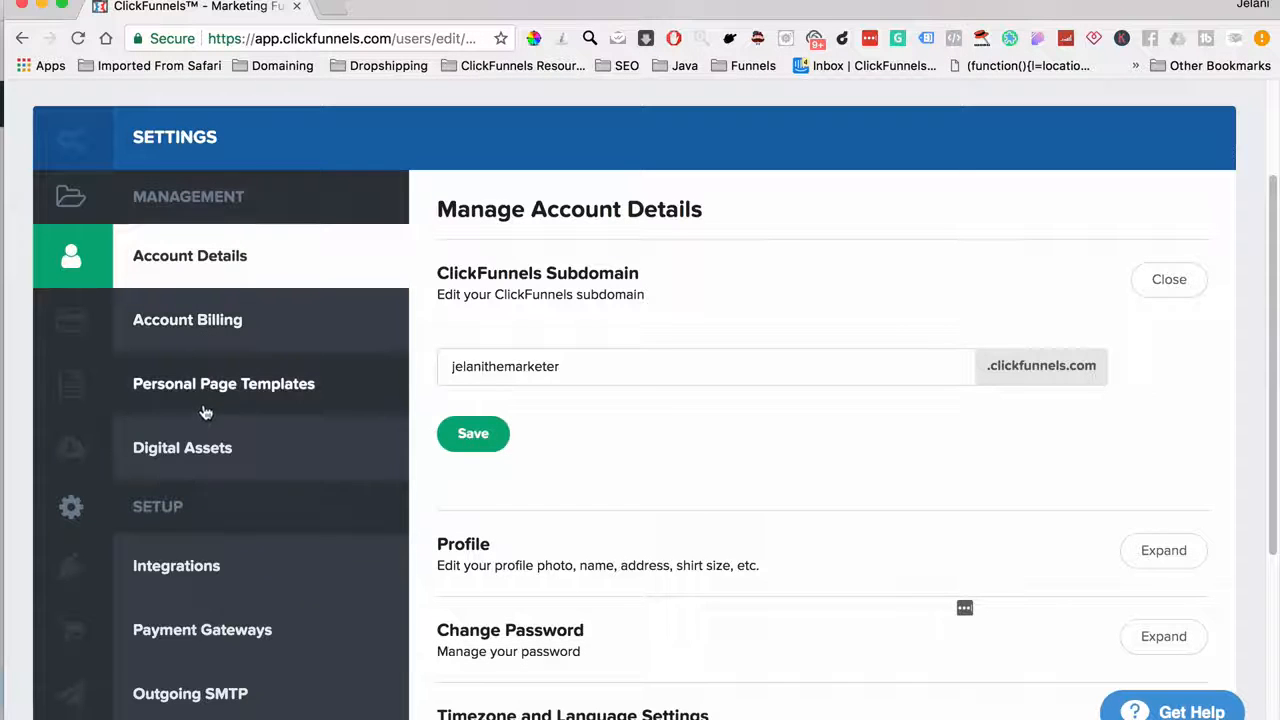
{"action": "scroll", "coordinate": [218, 400], "scroll_direction": "down", "scroll_amount": 3}
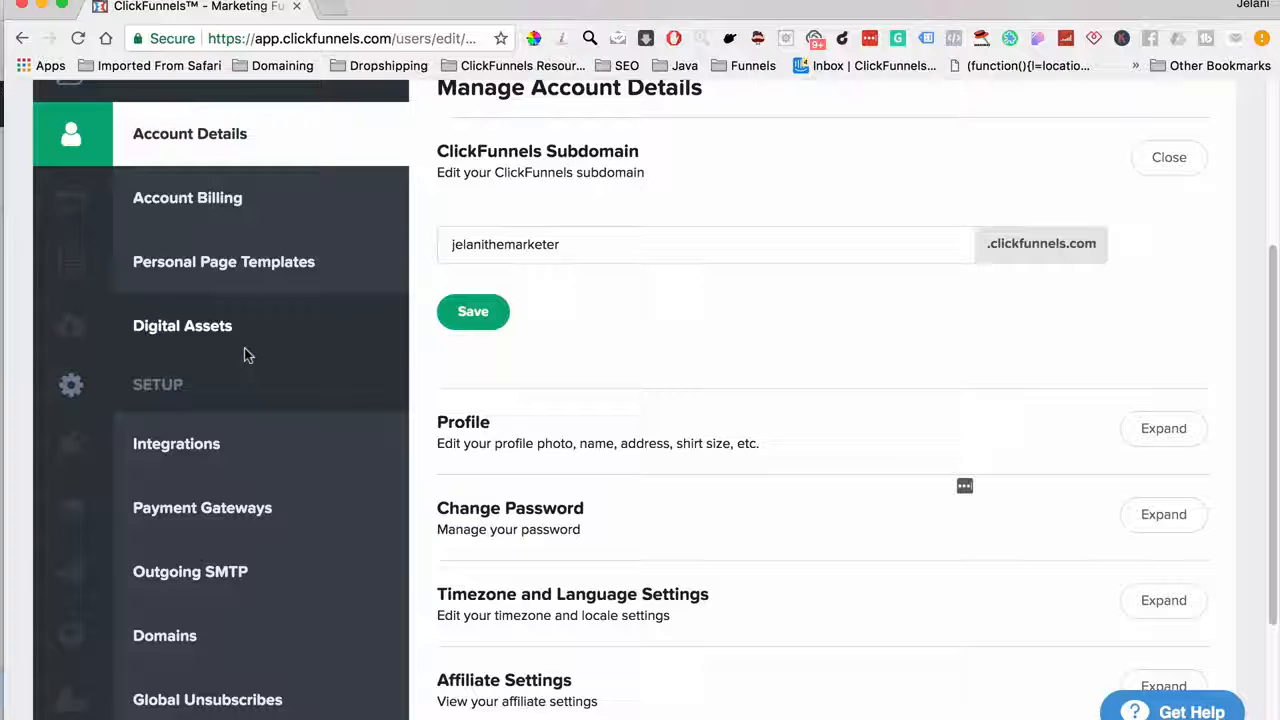
{"action": "left_click", "coordinate": [251, 452]}
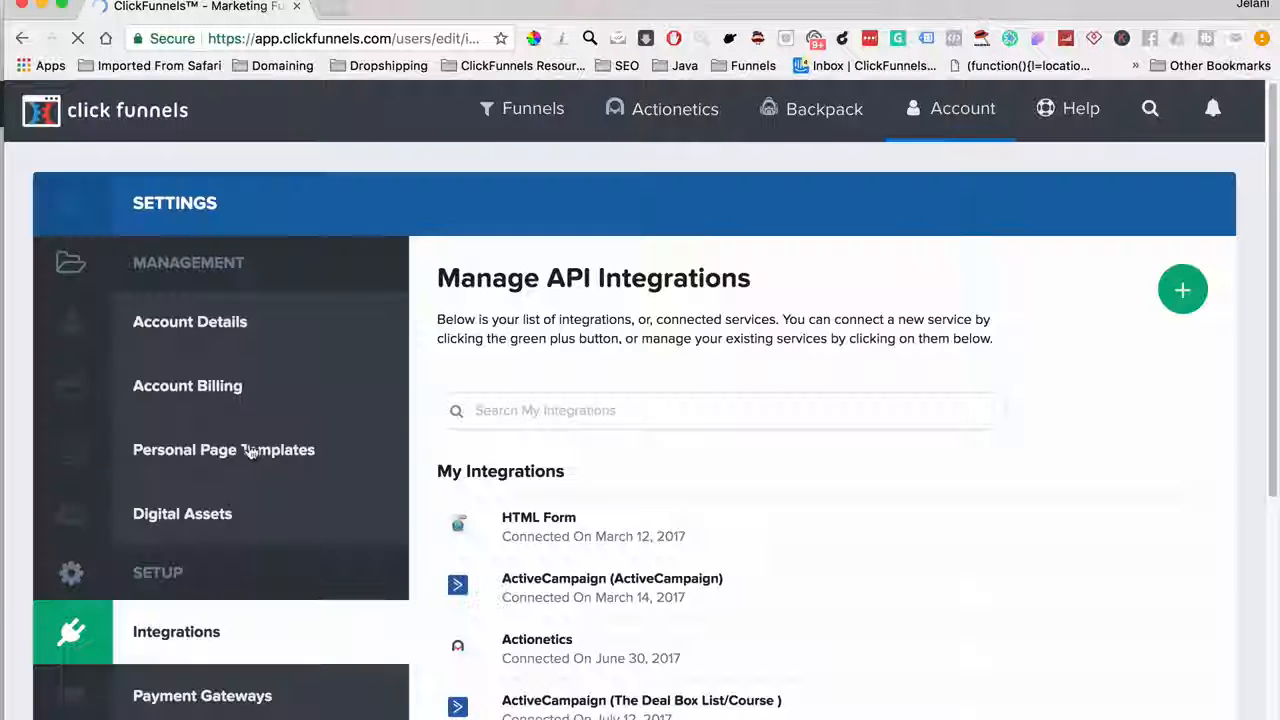
{"action": "scroll", "coordinate": [585, 612], "scroll_direction": "down", "scroll_amount": 3}
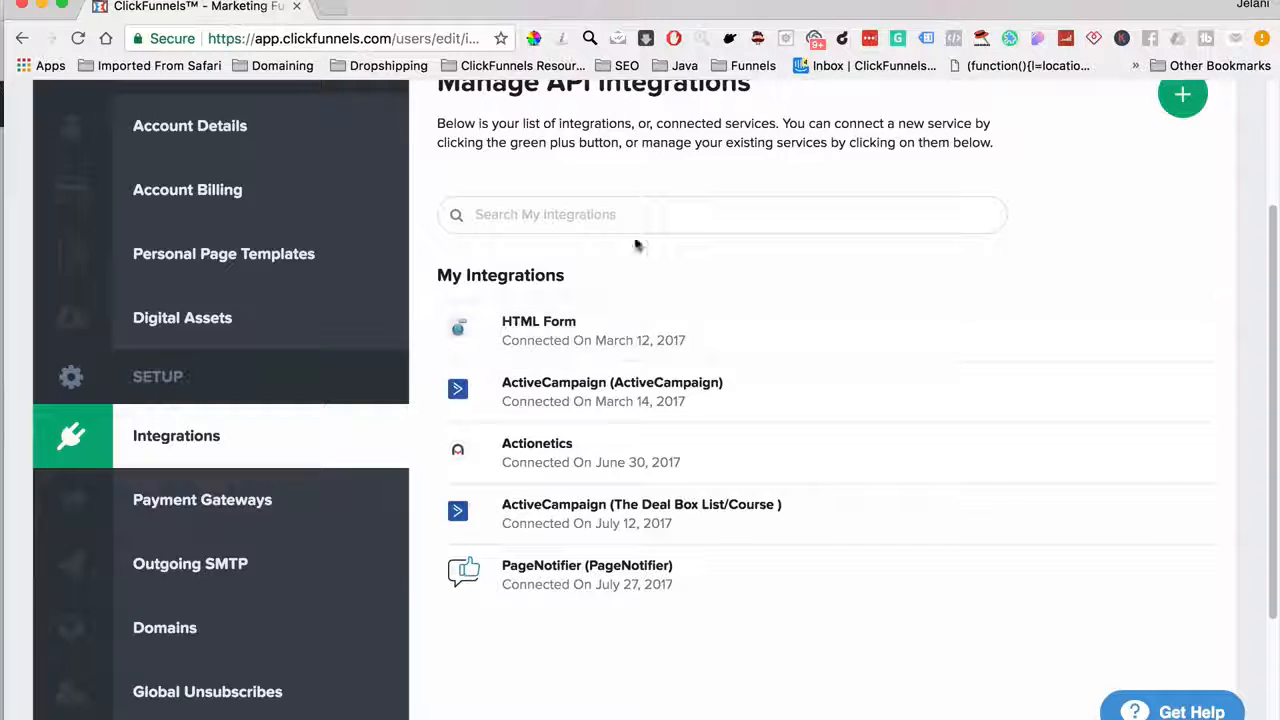
{"action": "scroll", "coordinate": [900, 238], "scroll_direction": "up", "scroll_amount": 3}
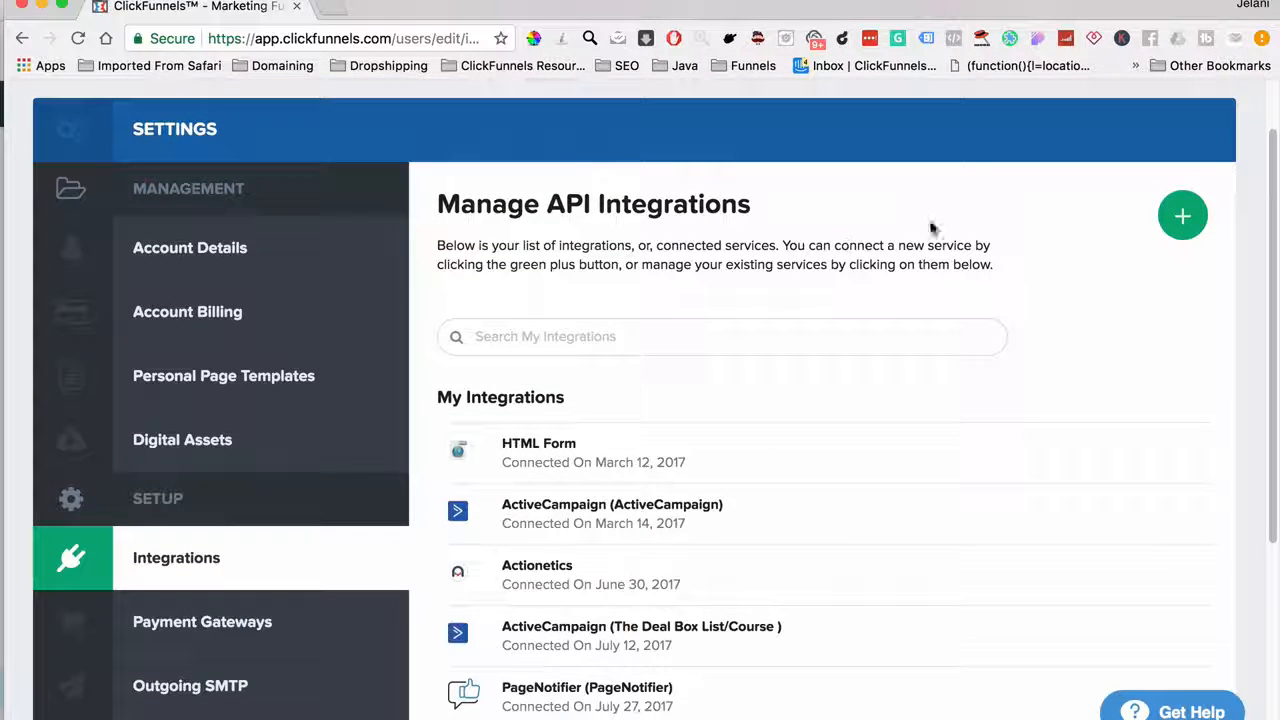
{"action": "left_click", "coordinate": [1177, 217]}
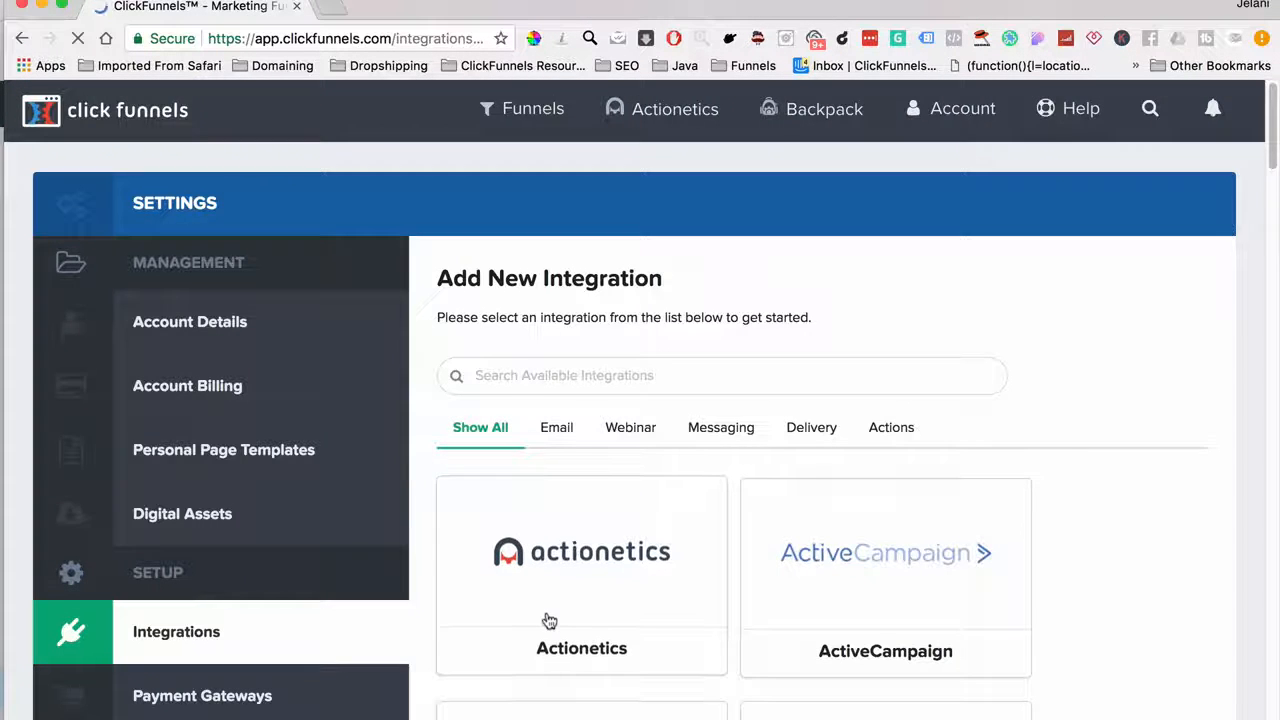
{"action": "scroll", "coordinate": [545, 617], "scroll_direction": "down", "scroll_amount": 5}
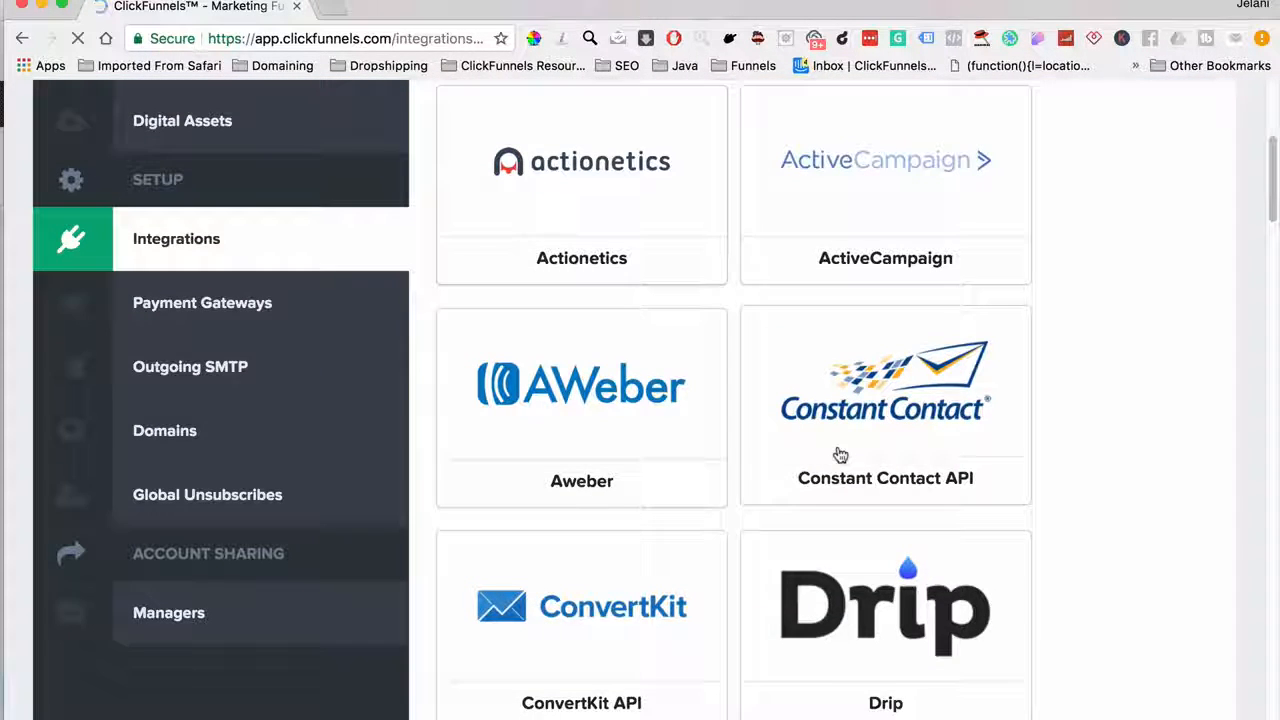
{"action": "scroll", "coordinate": [615, 657], "scroll_direction": "down", "scroll_amount": 7}
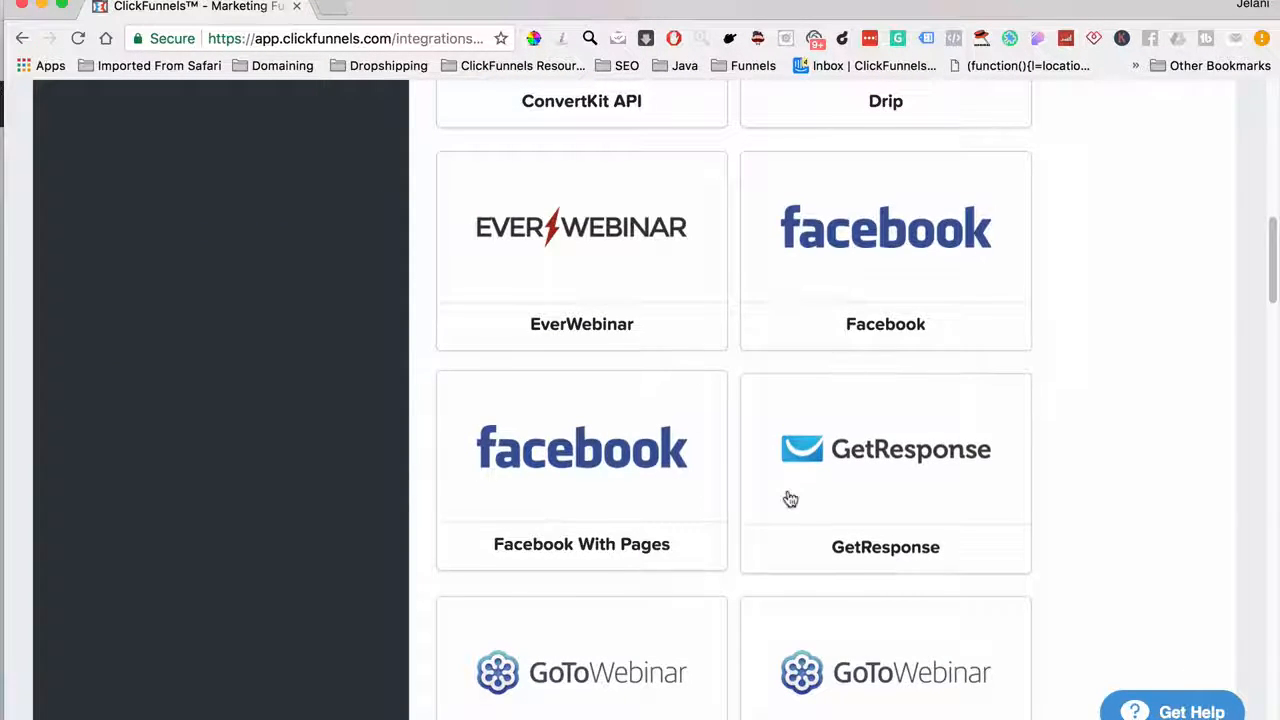
{"action": "scroll", "coordinate": [789, 497], "scroll_direction": "down", "scroll_amount": 6}
{"action": "scroll", "coordinate": [789, 497], "scroll_direction": "down", "scroll_amount": 6}
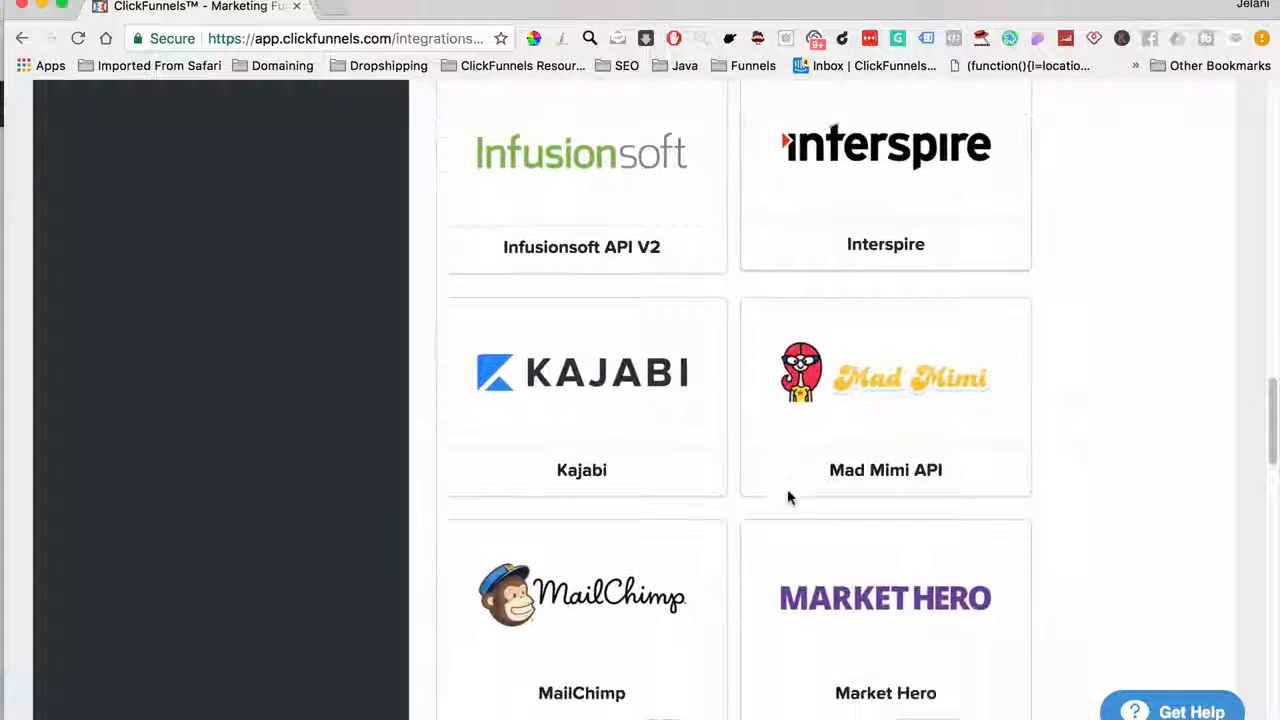
{"action": "scroll", "coordinate": [729, 554], "scroll_direction": "down", "scroll_amount": 9}
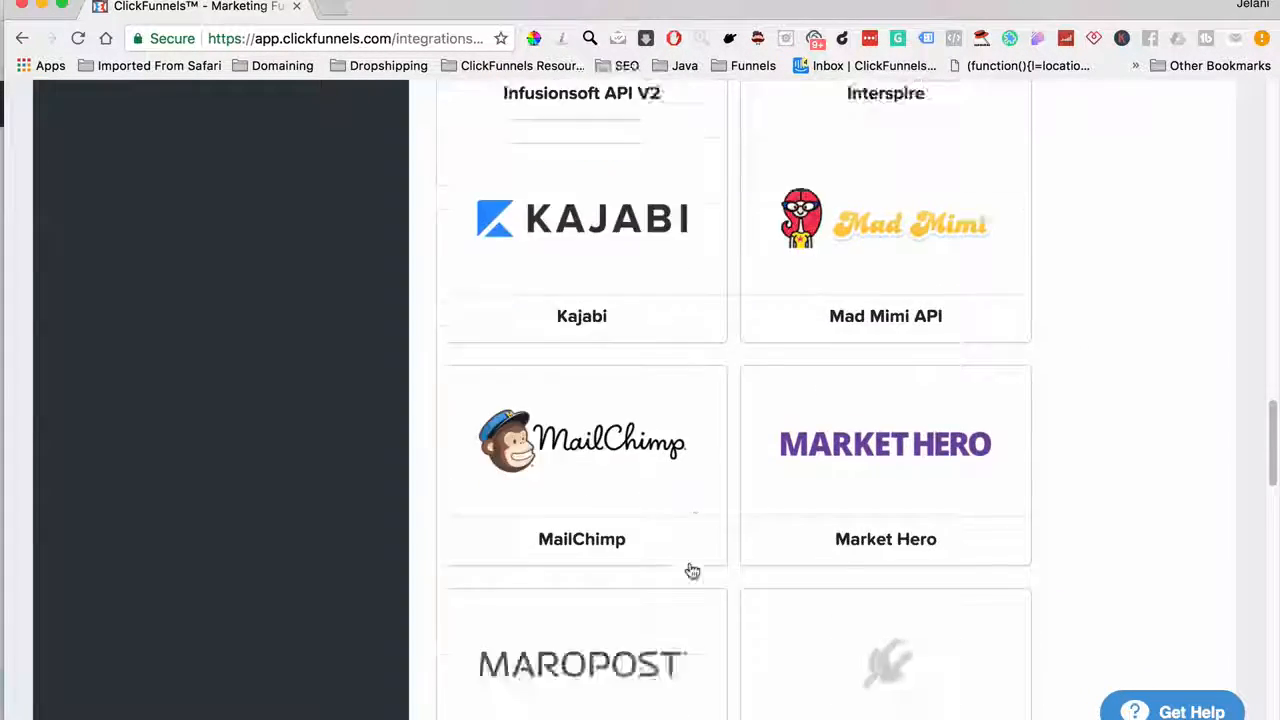
{"action": "scroll", "coordinate": [692, 571], "scroll_direction": "down", "scroll_amount": 3}
{"action": "scroll", "coordinate": [692, 571], "scroll_direction": "up", "scroll_amount": 15}
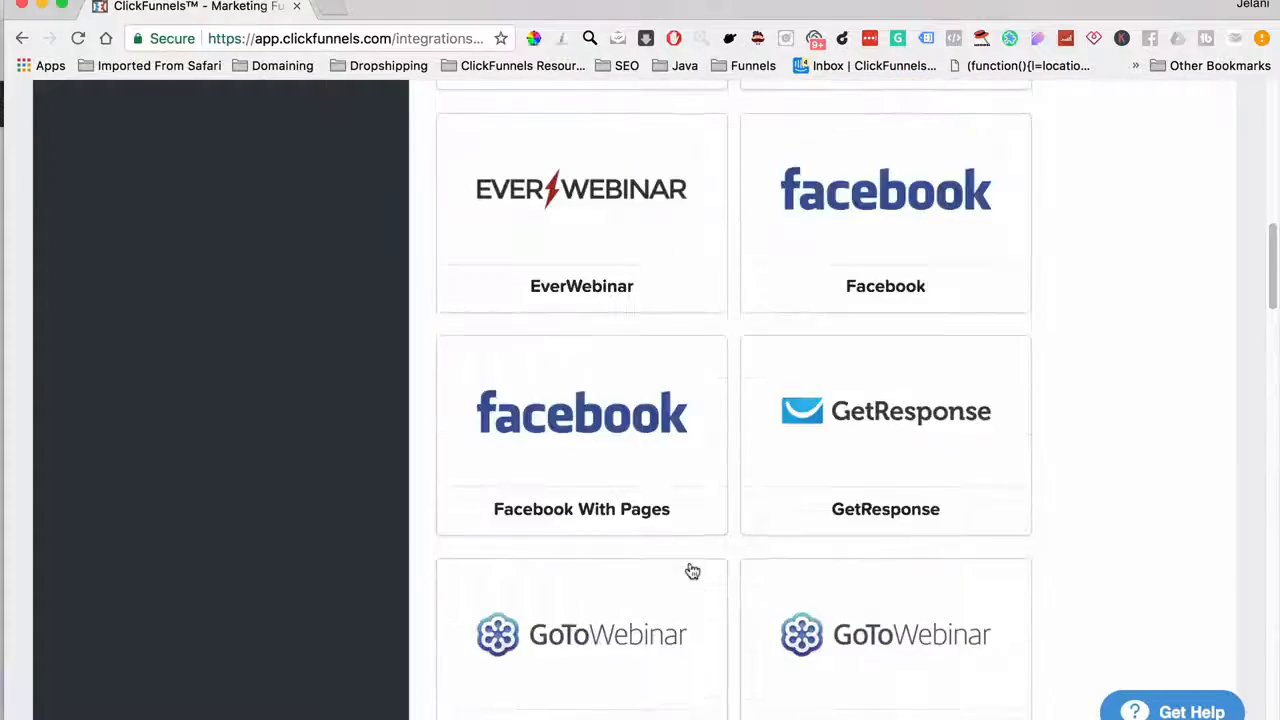
{"action": "scroll", "coordinate": [692, 571], "scroll_direction": "down", "scroll_amount": 15}
{"action": "scroll", "coordinate": [692, 571], "scroll_direction": "up", "scroll_amount": 4}
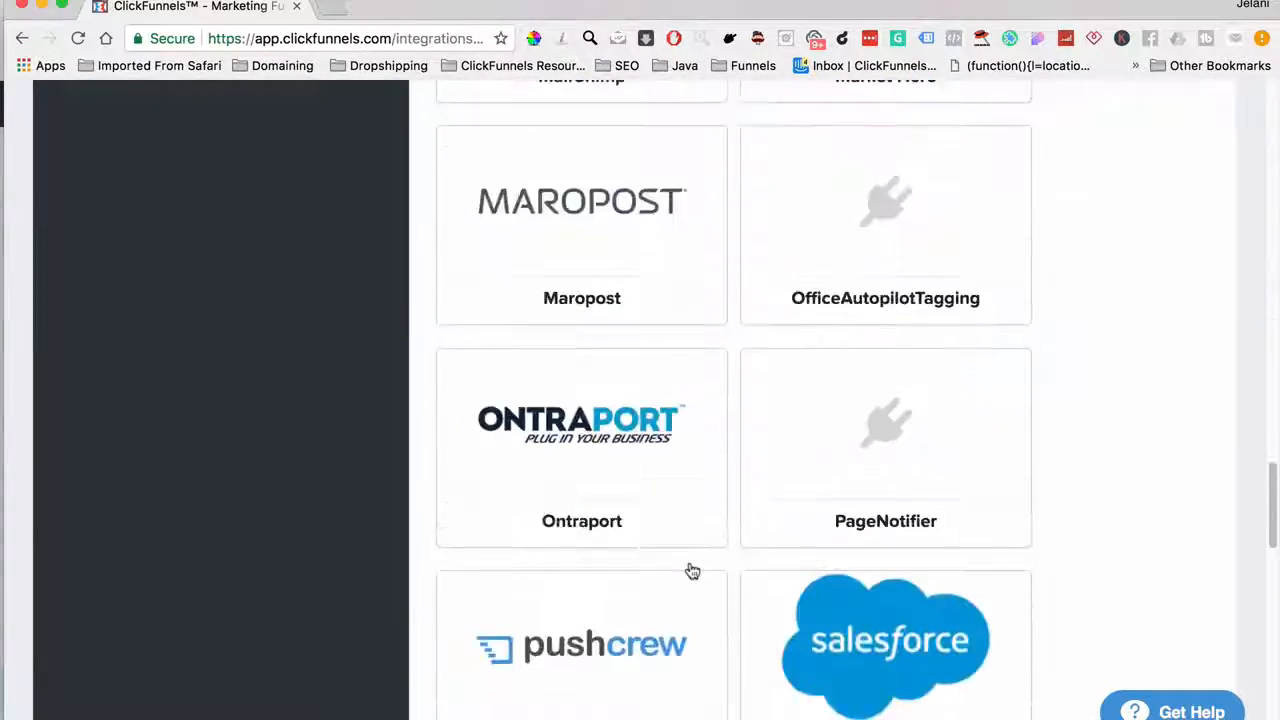
{"action": "scroll", "coordinate": [692, 571], "scroll_direction": "down", "scroll_amount": 10}
{"action": "scroll", "coordinate": [692, 571], "scroll_direction": "up", "scroll_amount": 20}
{"action": "scroll", "coordinate": [692, 571], "scroll_direction": "up", "scroll_amount": 15}
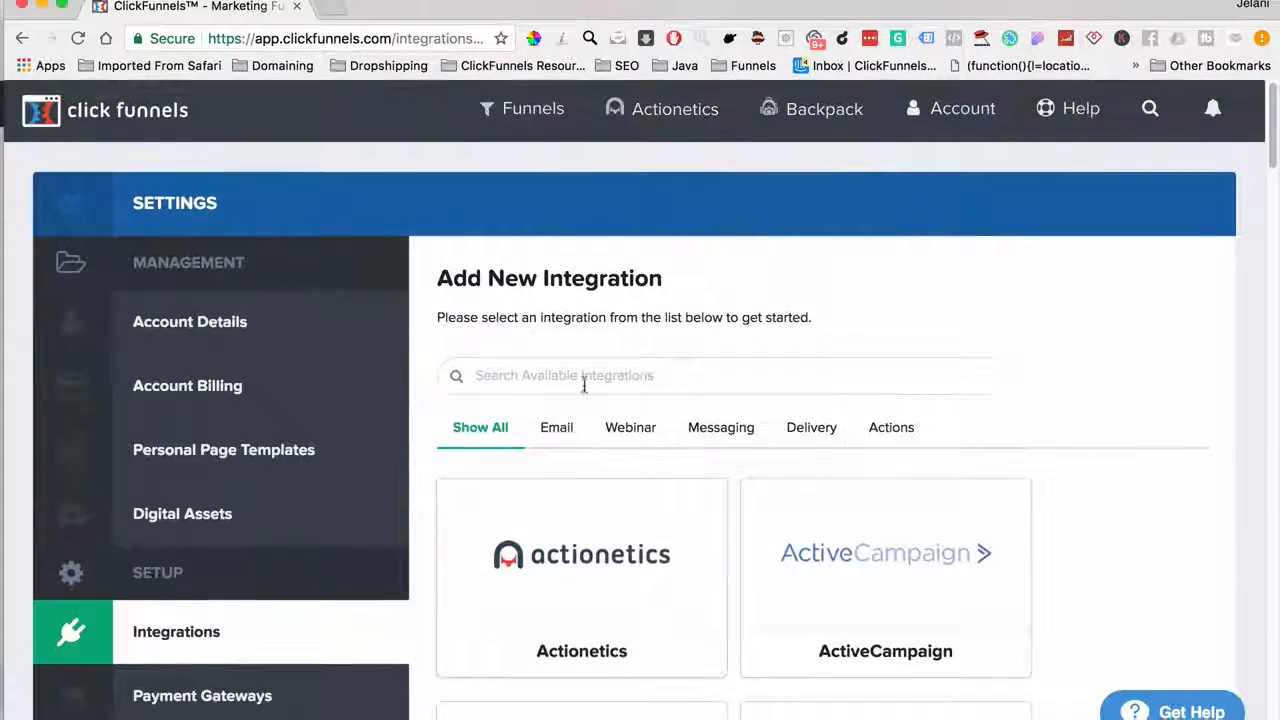
Search integrations for 'Tw' and open the Twilio SMS setup form
{"action": "left_click", "coordinate": [584, 384]}
{"action": "type", "text": "Tw"}
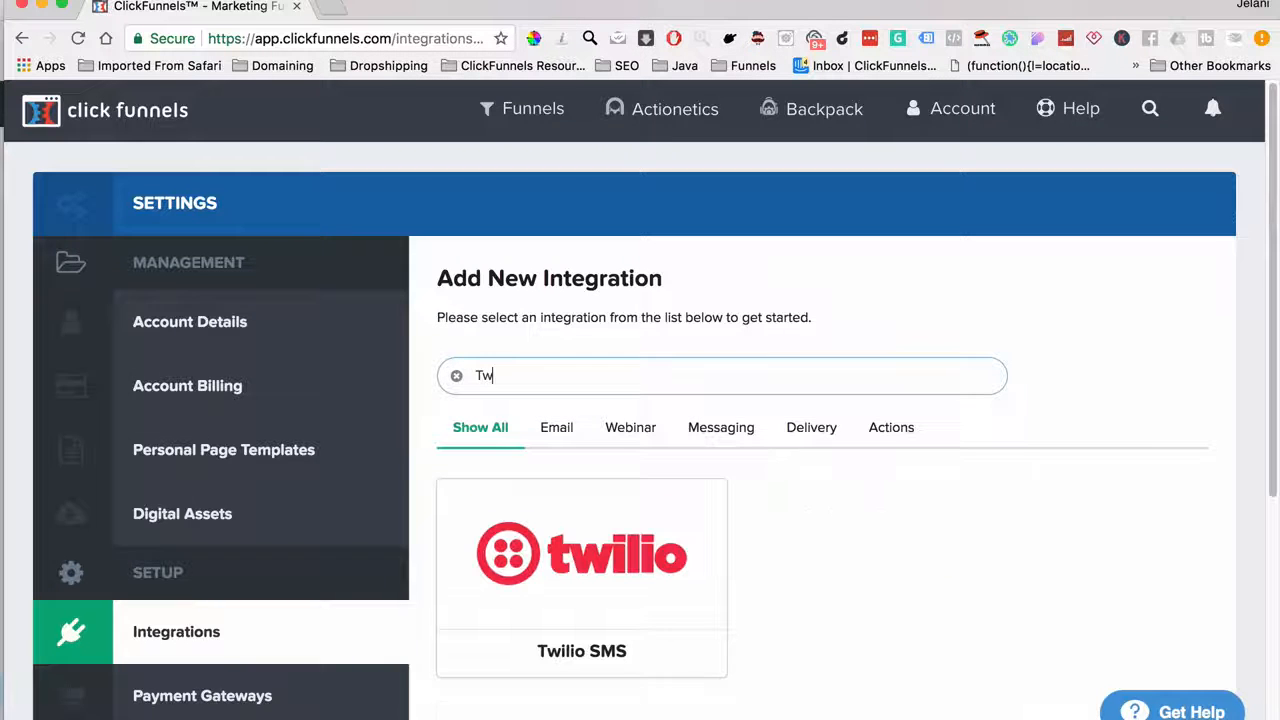
{"action": "left_click", "coordinate": [620, 630]}
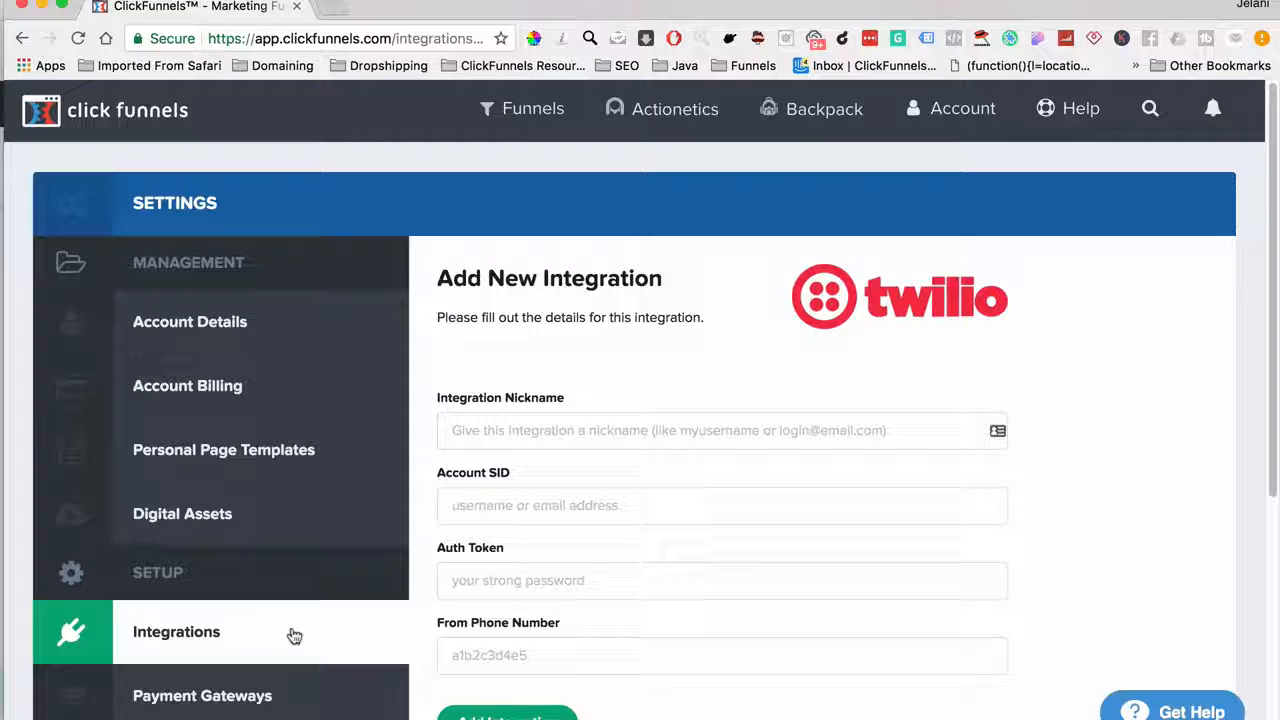
{"action": "scroll", "coordinate": [294, 636], "scroll_direction": "down", "scroll_amount": 5}
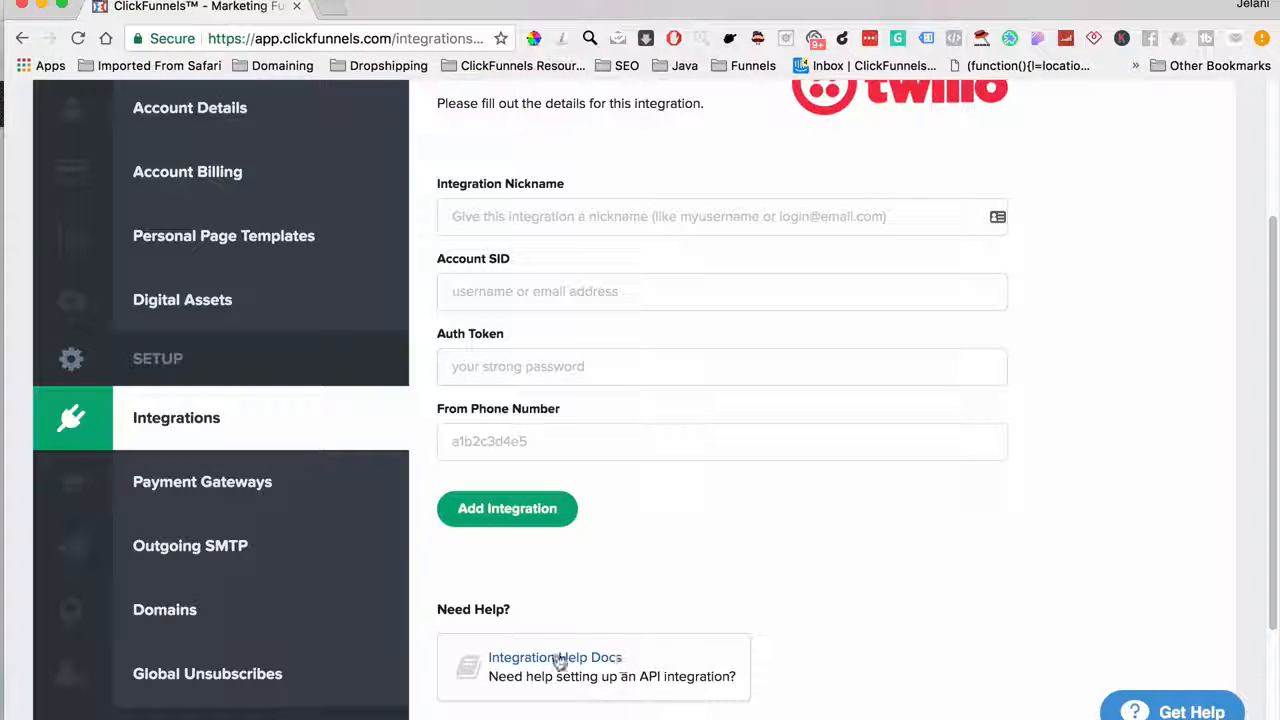
Review the Payment Gateways page: connected default Stripe account plus three additional Stripe accounts
{"action": "left_click", "coordinate": [305, 497]}
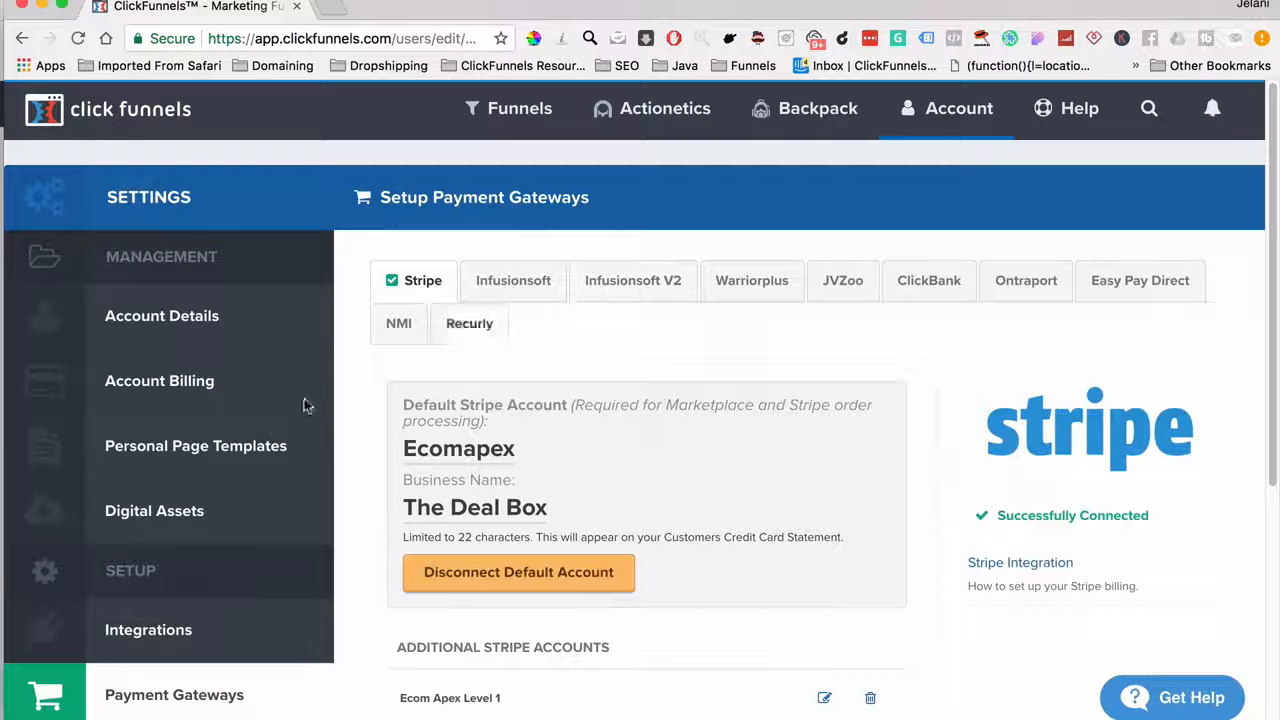
{"action": "scroll", "coordinate": [255, 437], "scroll_direction": "down", "scroll_amount": 1}
{"action": "scroll", "coordinate": [255, 437], "scroll_direction": "down", "scroll_amount": 5}
{"action": "scroll", "coordinate": [491, 200], "scroll_direction": "up", "scroll_amount": 4}
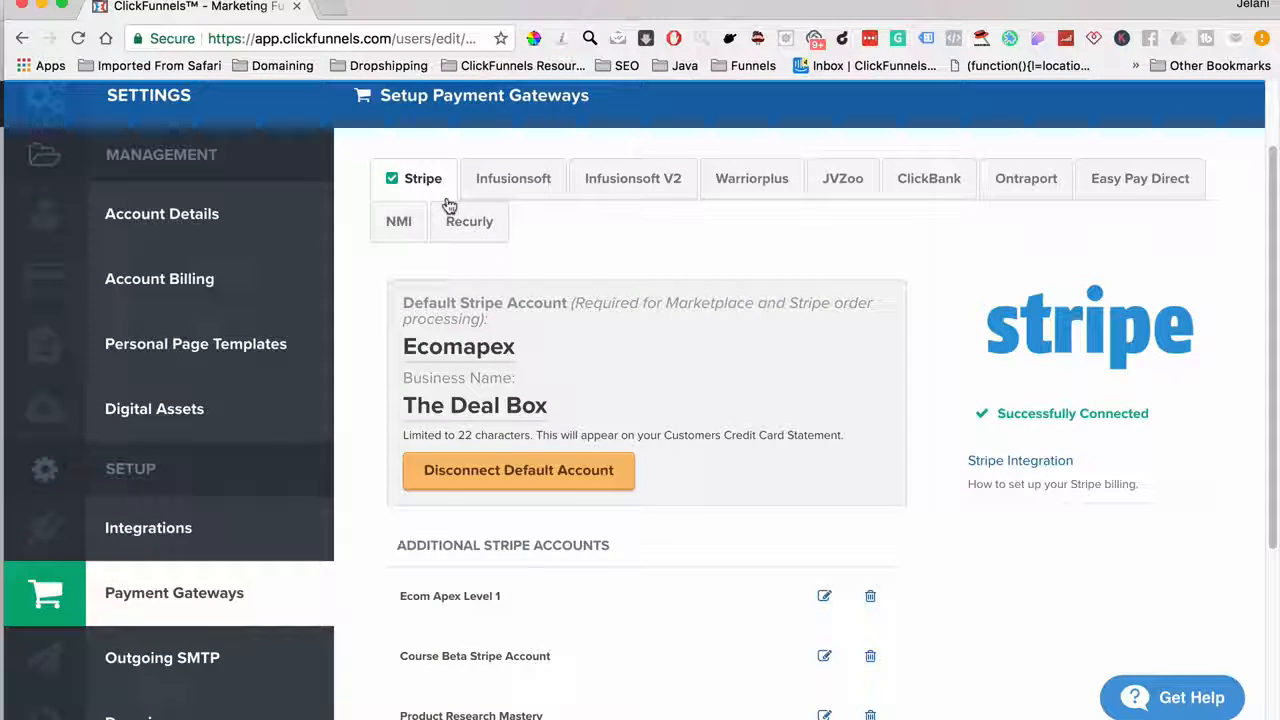
{"action": "scroll", "coordinate": [467, 346], "scroll_direction": "down", "scroll_amount": 5}
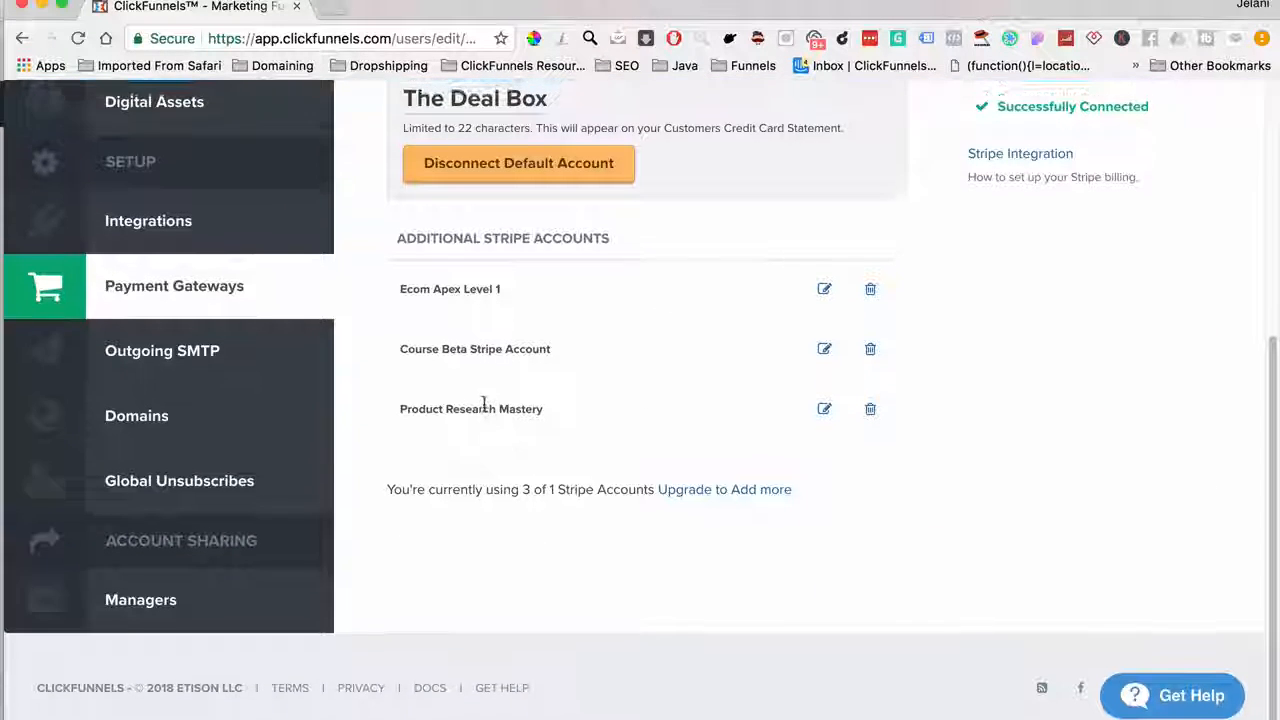
{"action": "scroll", "coordinate": [467, 346], "scroll_direction": "up", "scroll_amount": 3}
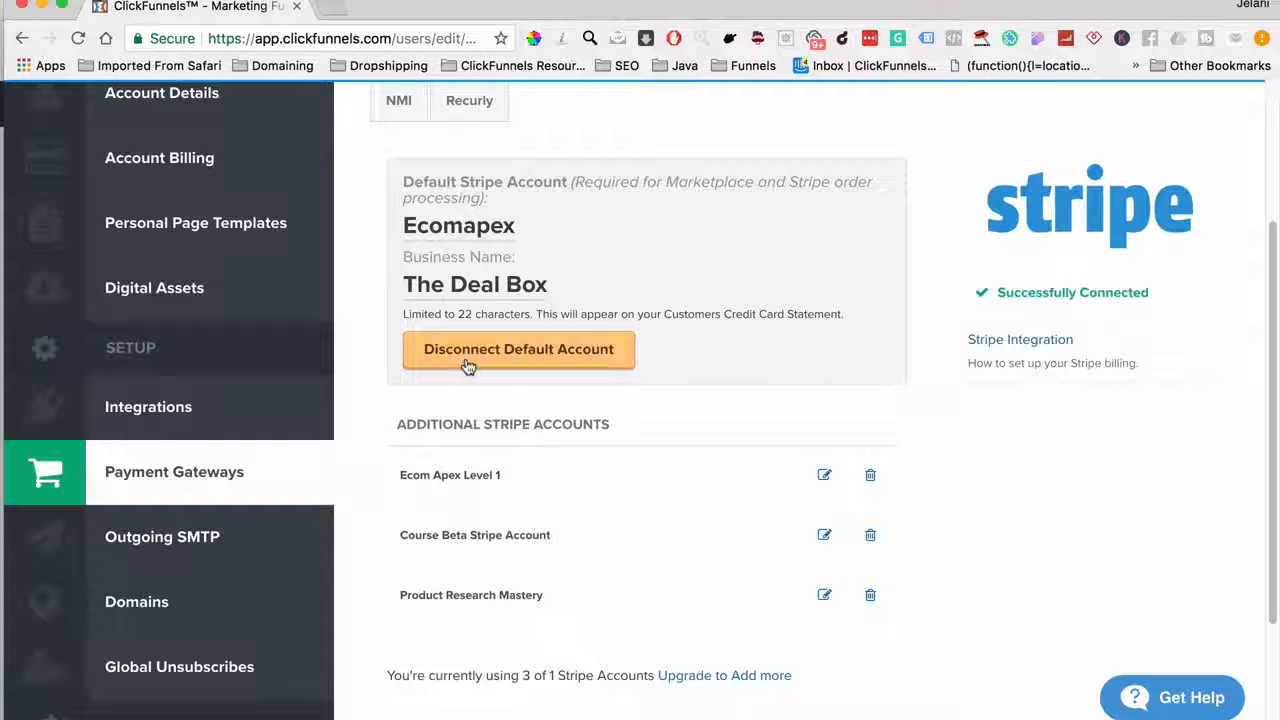
Review the Outgoing SMTP integrations, Sendgrid and Ecom Apex Support, then move on to Domains
{"action": "left_click", "coordinate": [218, 547]}
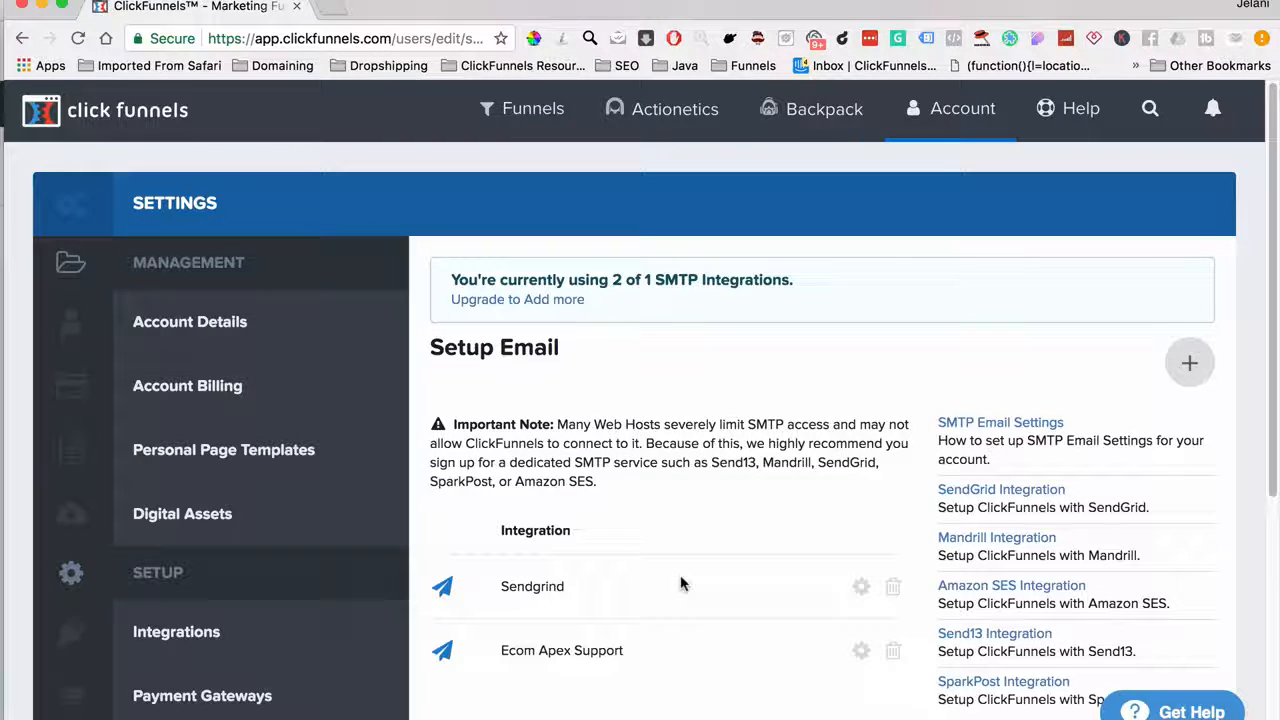
{"action": "scroll", "coordinate": [680, 584], "scroll_direction": "down", "scroll_amount": 5}
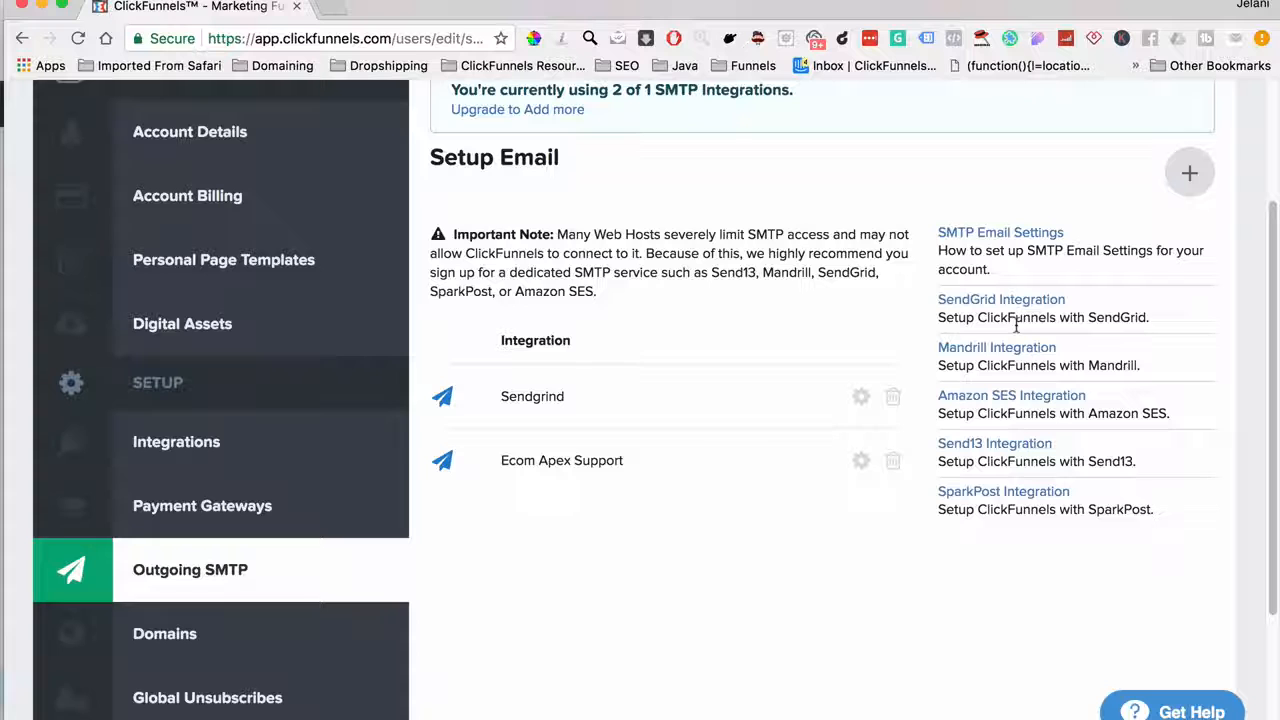
{"action": "scroll", "coordinate": [654, 385], "scroll_direction": "down", "scroll_amount": 3}
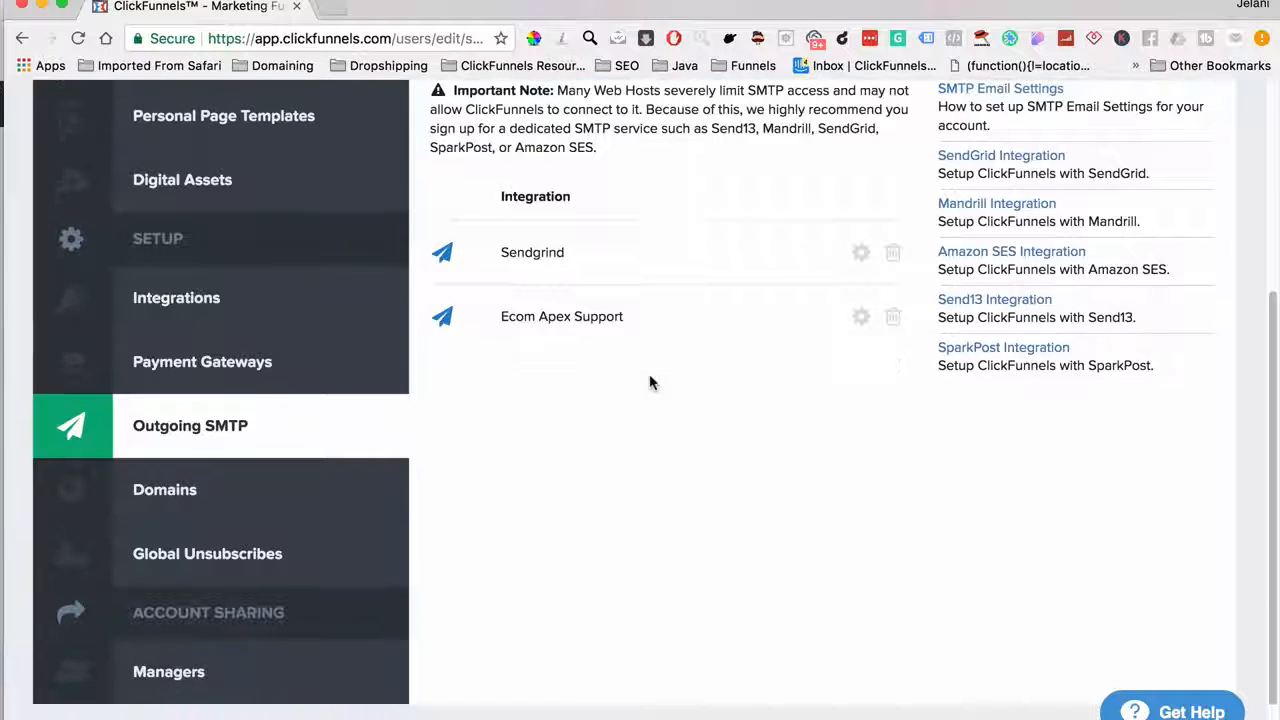
{"action": "left_click", "coordinate": [320, 487]}
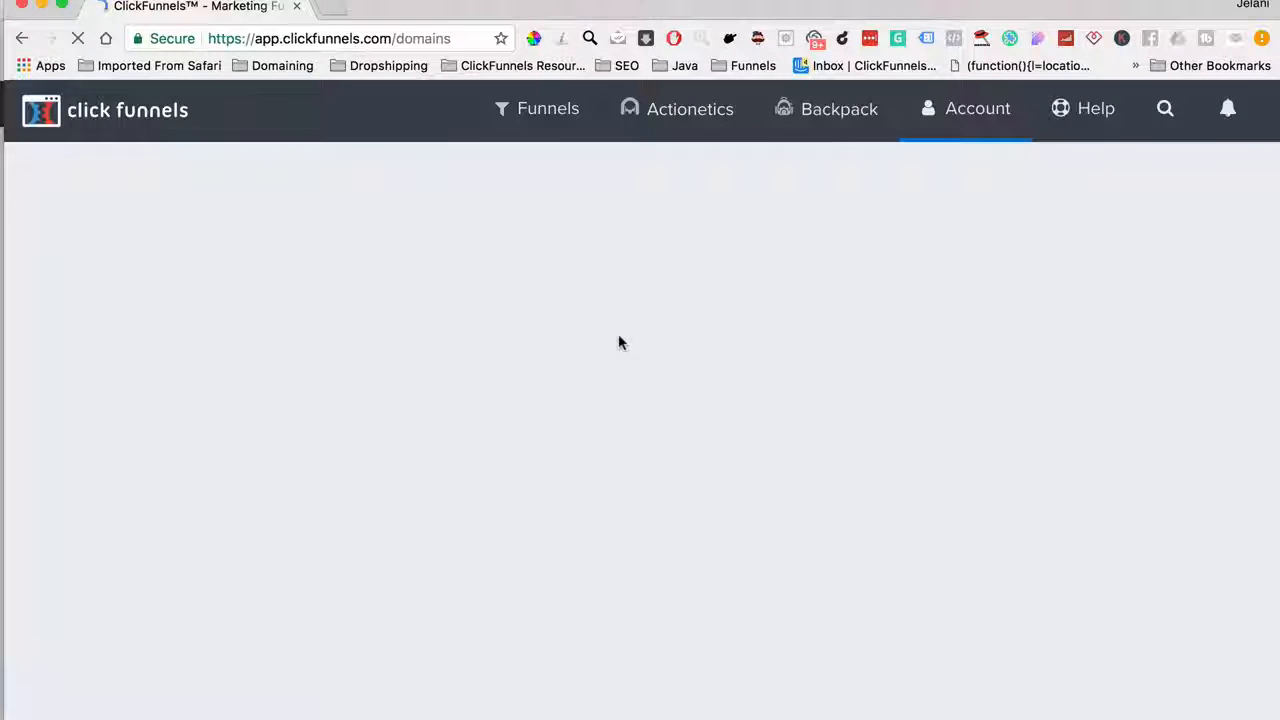
Scroll through My Domains to confirm ecomapex.com is listed as a Secured external domain
{"action": "scroll", "coordinate": [573, 480], "scroll_direction": "down", "scroll_amount": 10}
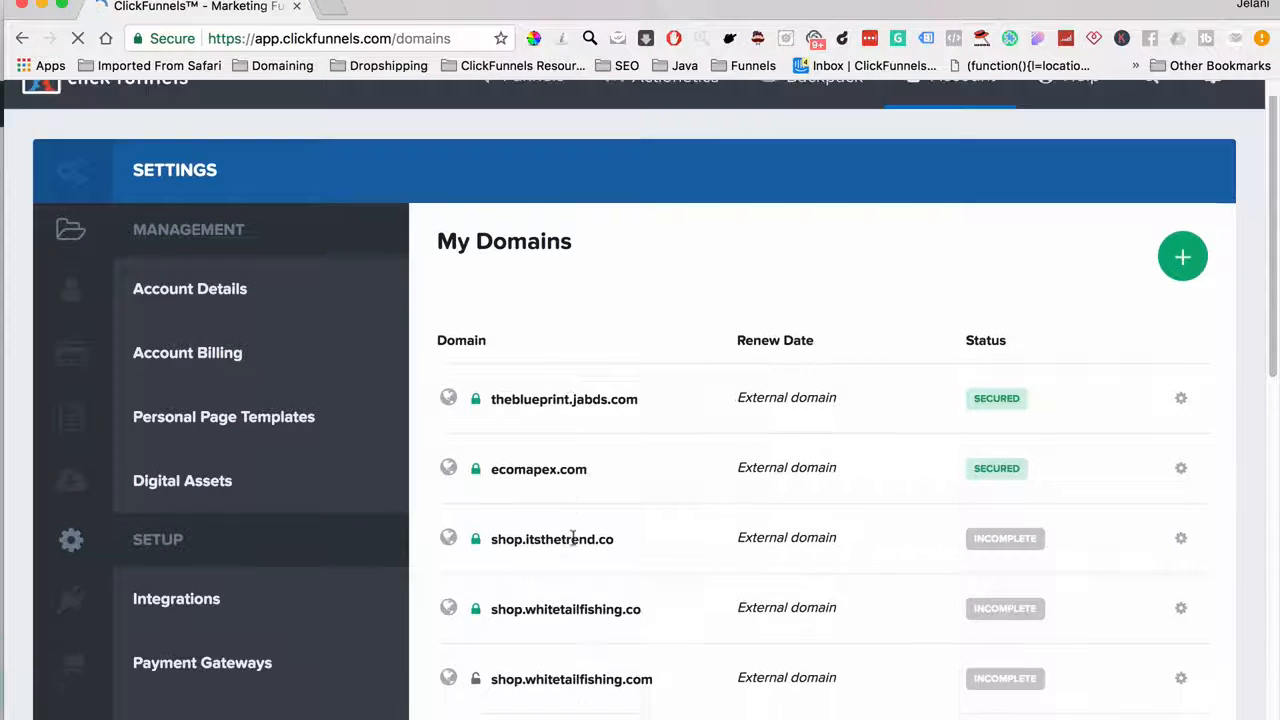
{"action": "scroll", "coordinate": [573, 545], "scroll_direction": "up", "scroll_amount": 10}
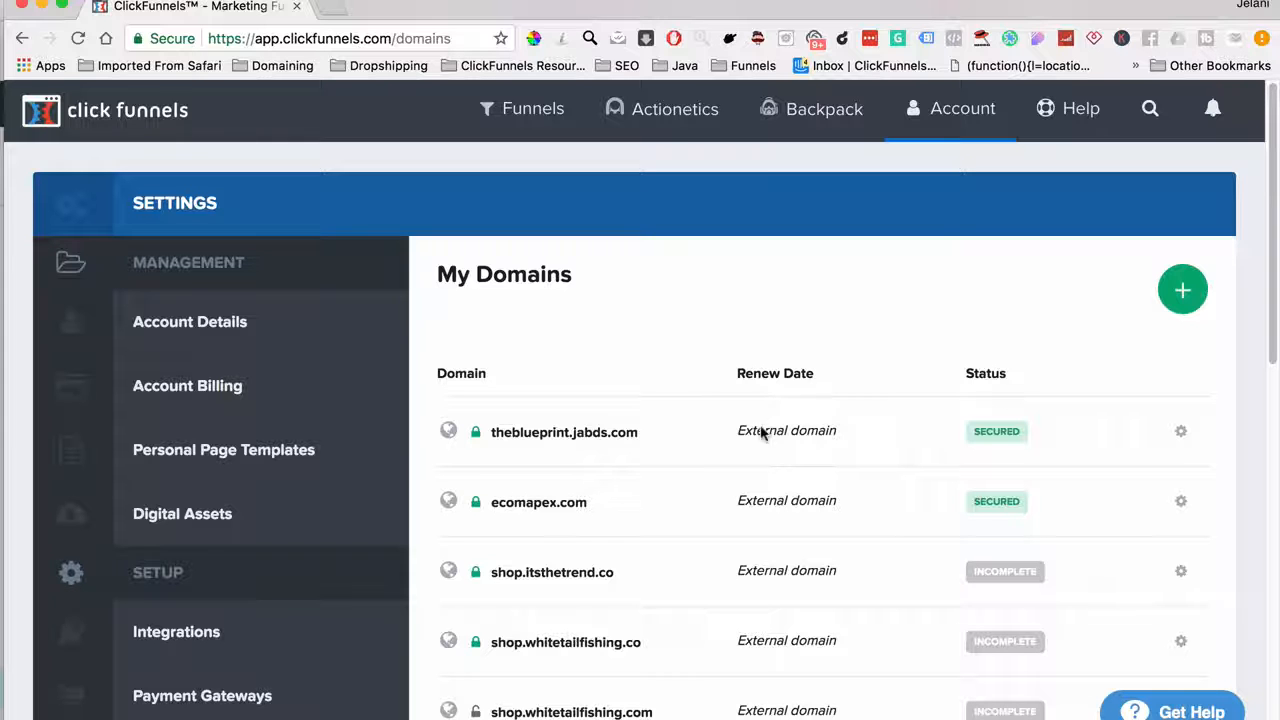
{"action": "scroll", "coordinate": [760, 432], "scroll_direction": "down", "scroll_amount": 5}
{"action": "scroll", "coordinate": [760, 432], "scroll_direction": "up", "scroll_amount": 4}
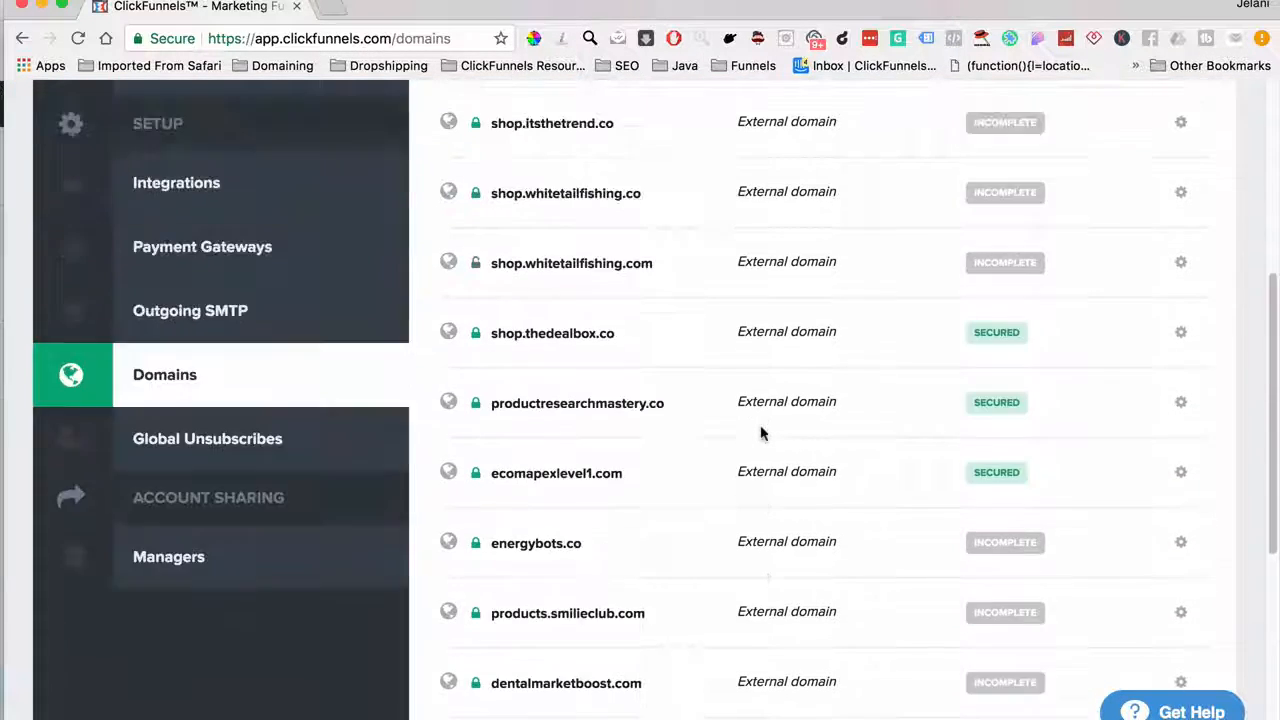
{"action": "scroll", "coordinate": [760, 432], "scroll_direction": "up", "scroll_amount": 1}
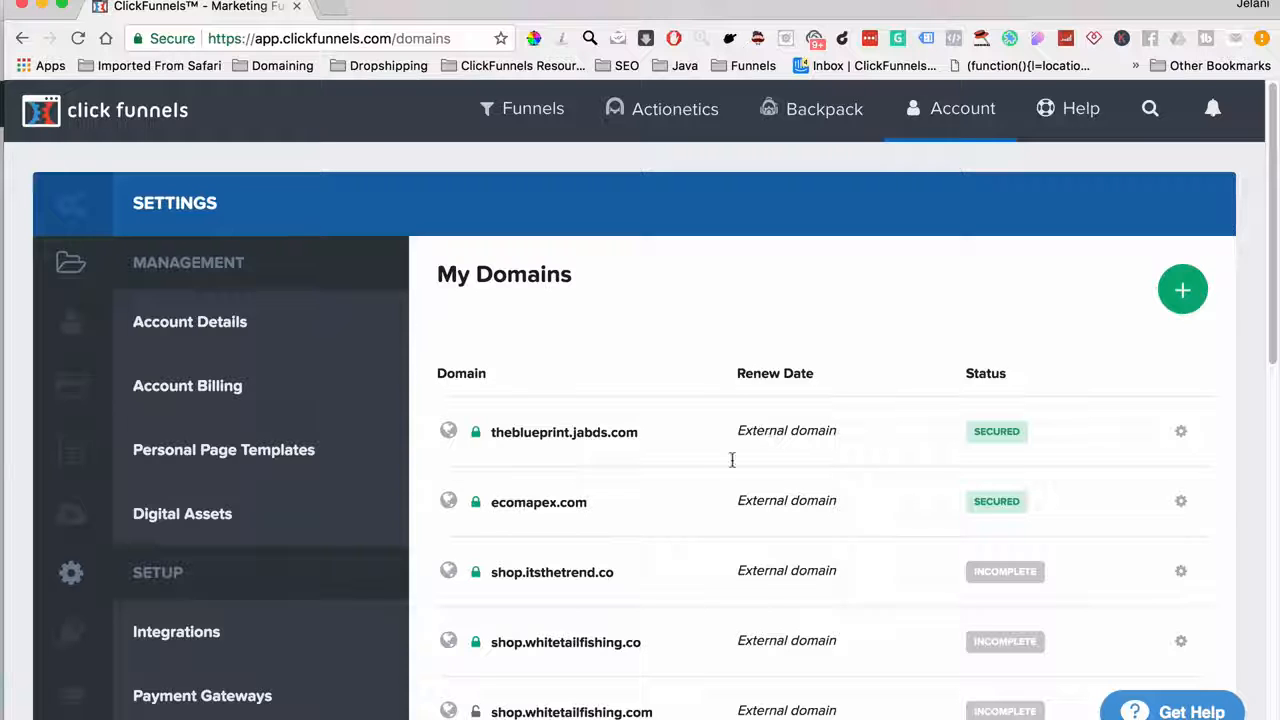
{"action": "scroll", "coordinate": [677, 634], "scroll_direction": "down", "scroll_amount": 3}
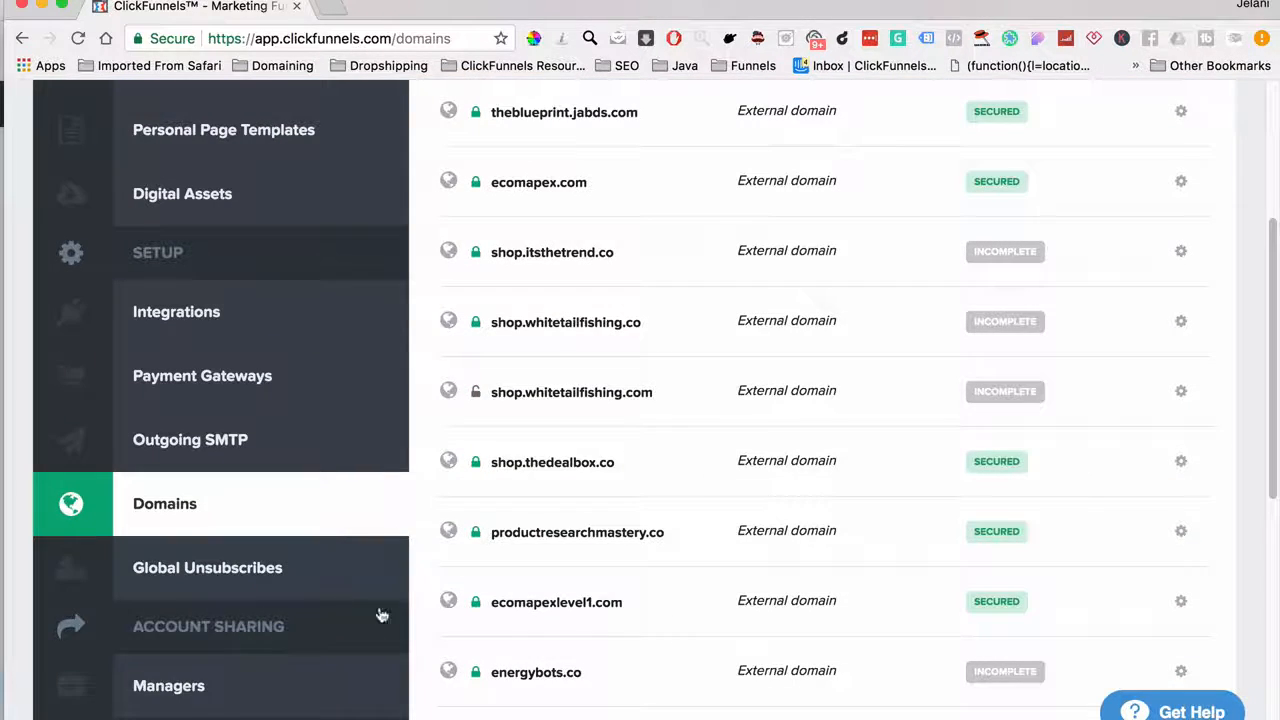
Open Global Unsubscribes and scroll the list of 349 unsubscribed email addresses
{"action": "left_click", "coordinate": [266, 580]}
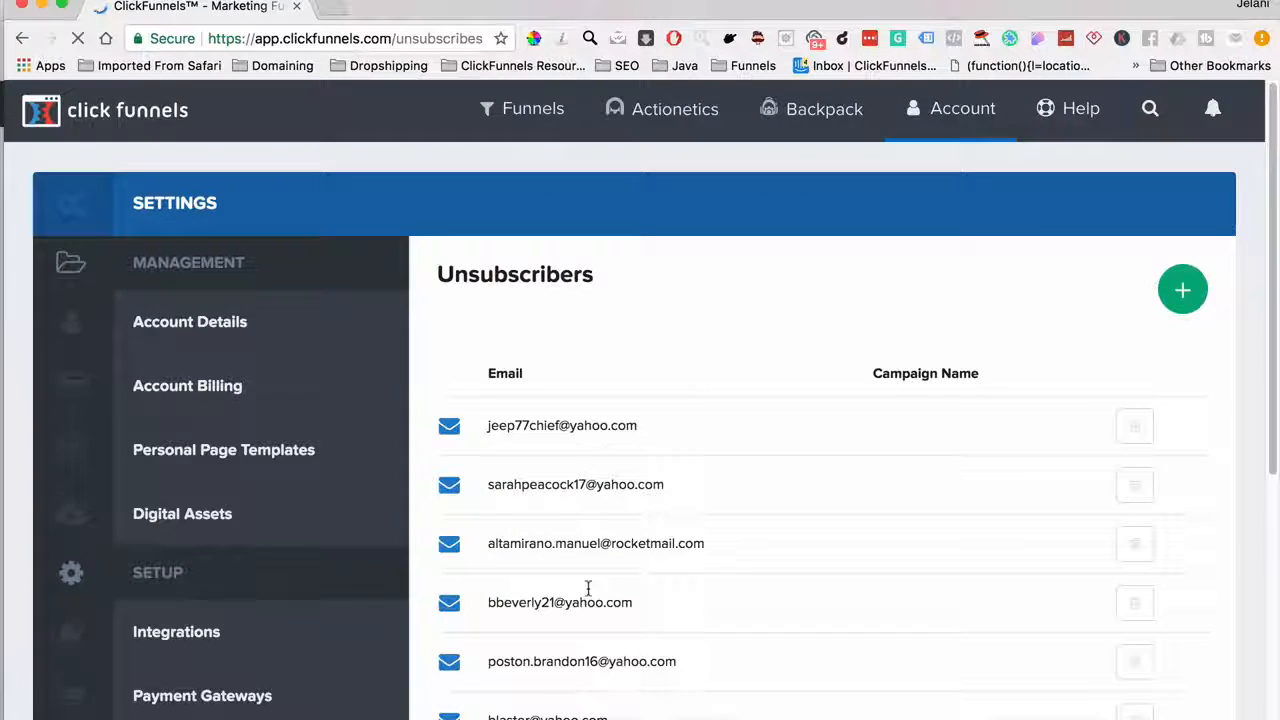
{"action": "scroll", "coordinate": [588, 592], "scroll_direction": "down", "scroll_amount": 5}
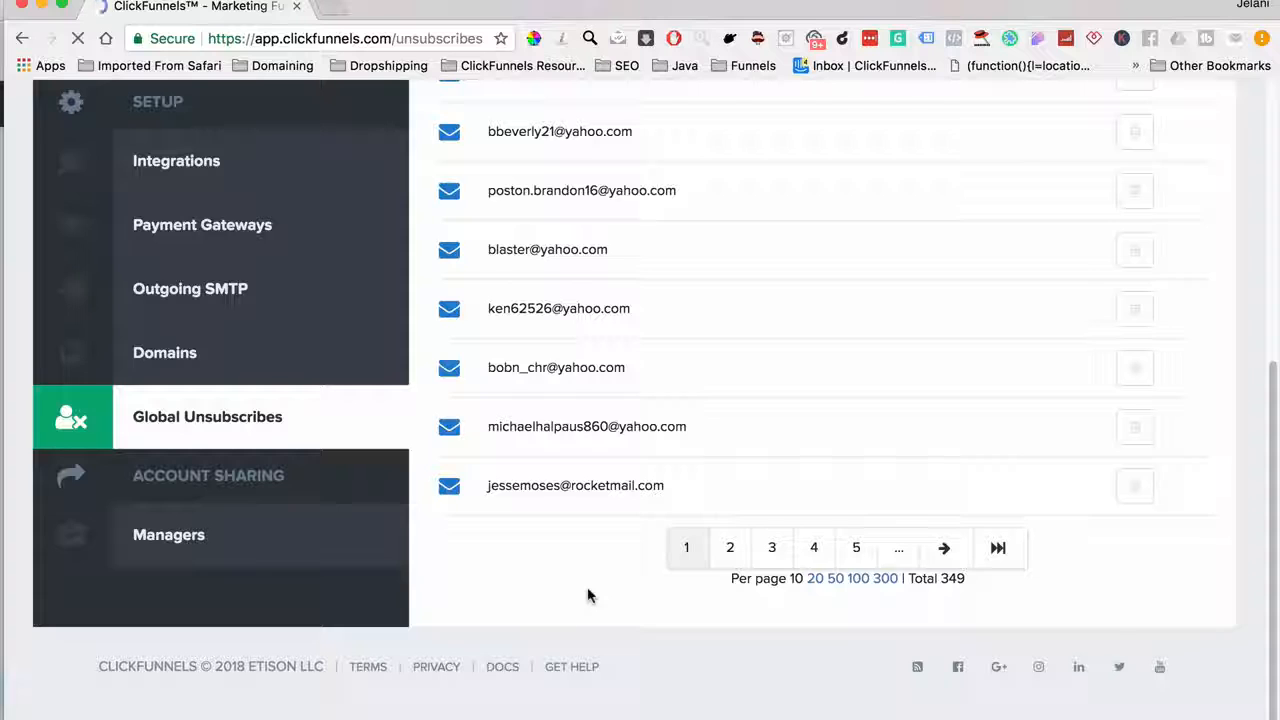
{"action": "scroll", "coordinate": [588, 594], "scroll_direction": "up", "scroll_amount": 5}
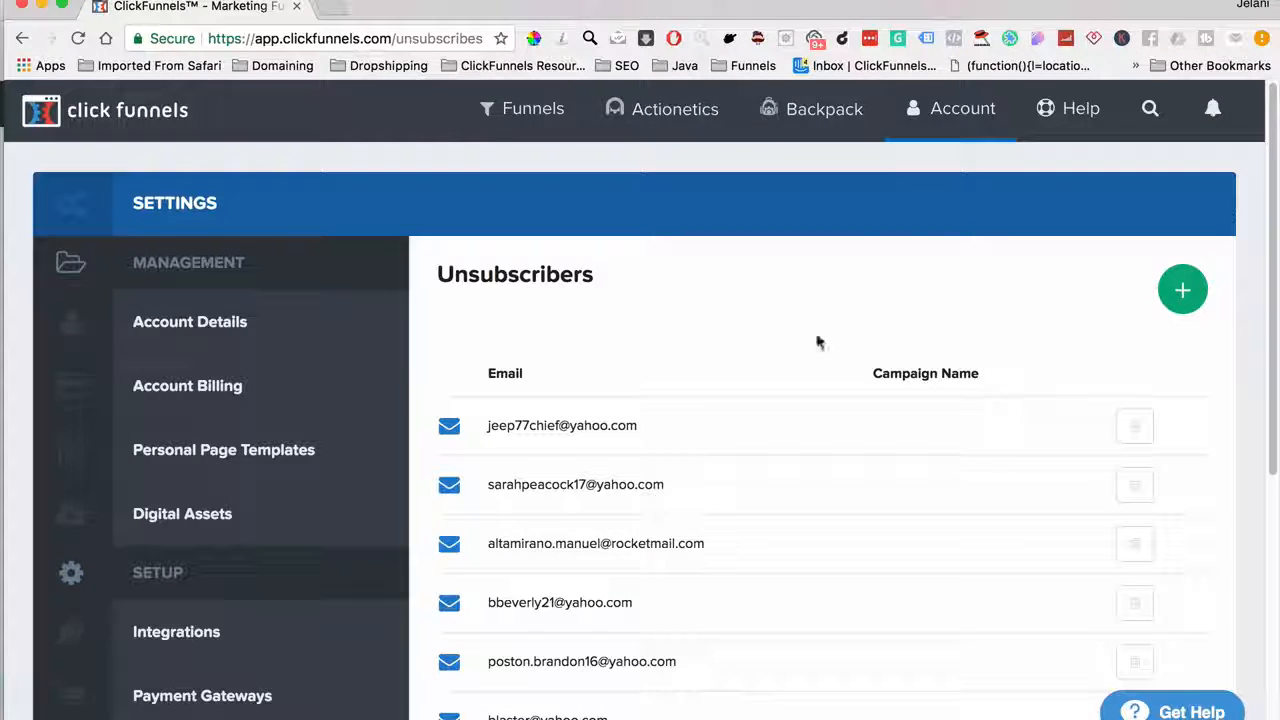
{"action": "mouse_move", "coordinate": [917, 115]}
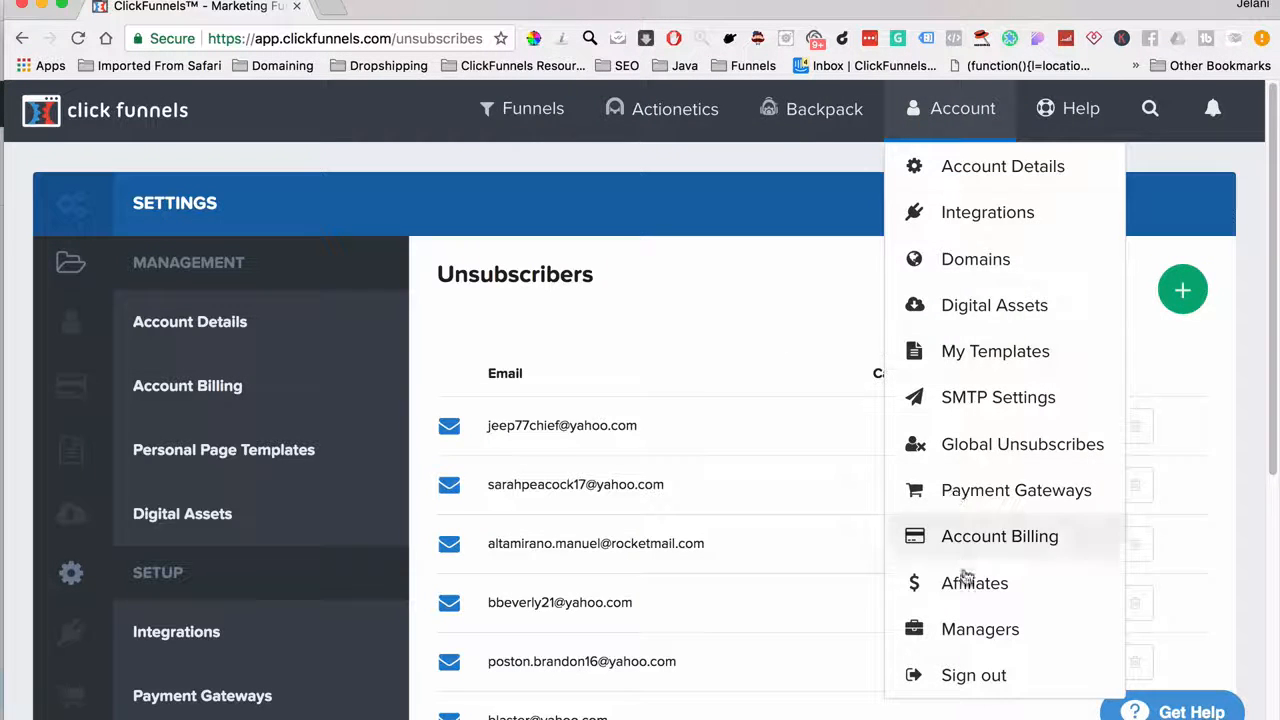
Get back to the funnels list via Funnels > Browse Funnels and open Add New
{"action": "mouse_move", "coordinate": [503, 109]}
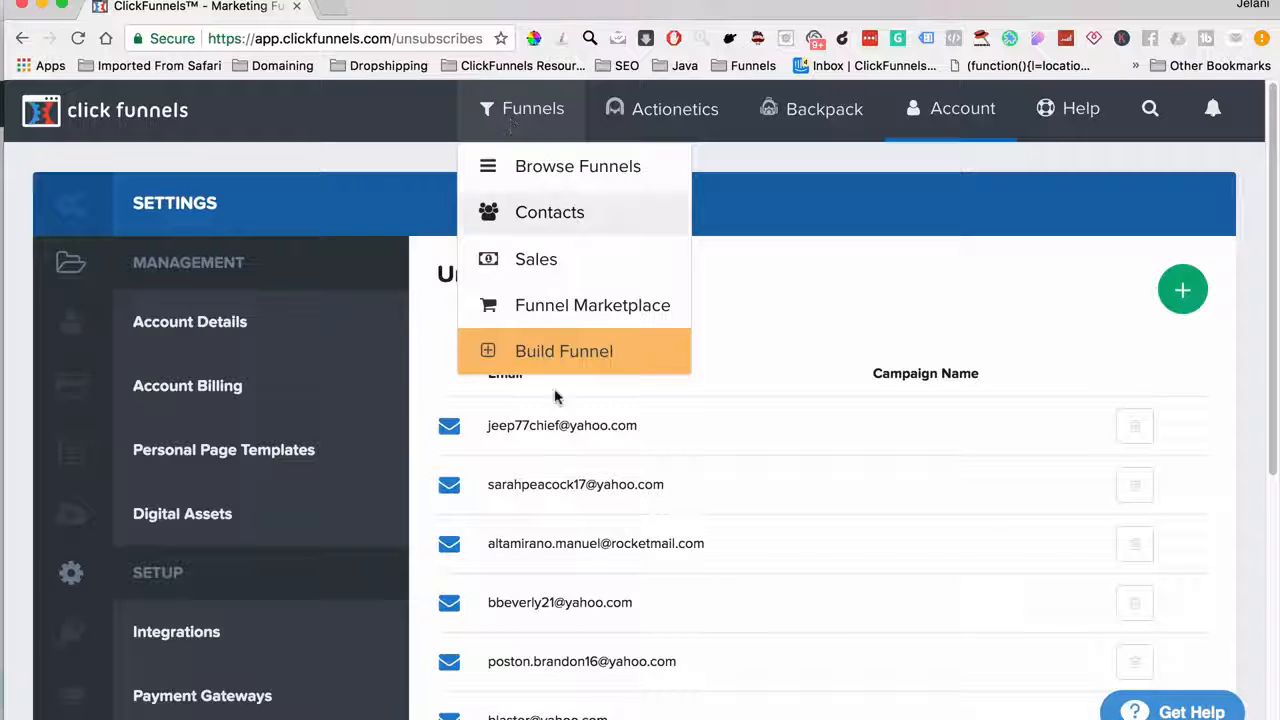
{"action": "left_click", "coordinate": [549, 352]}
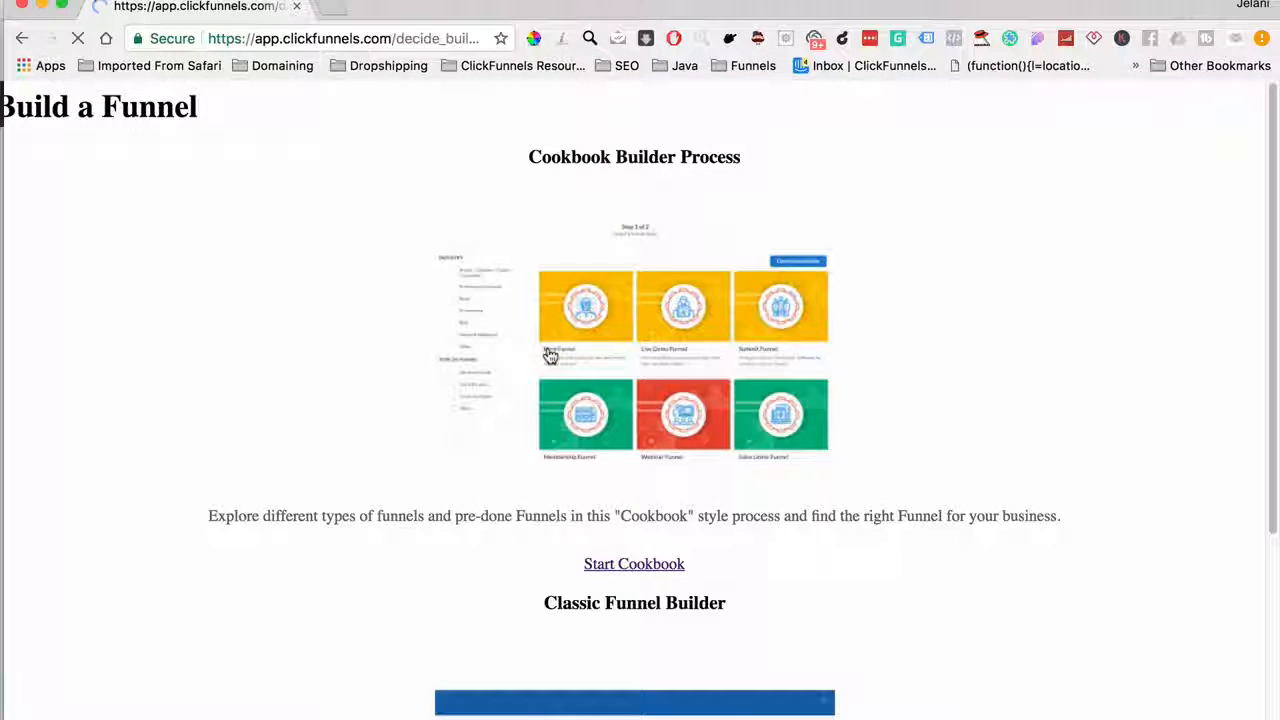
{"action": "left_click", "coordinate": [78, 38]}
{"action": "left_click", "coordinate": [21, 38]}
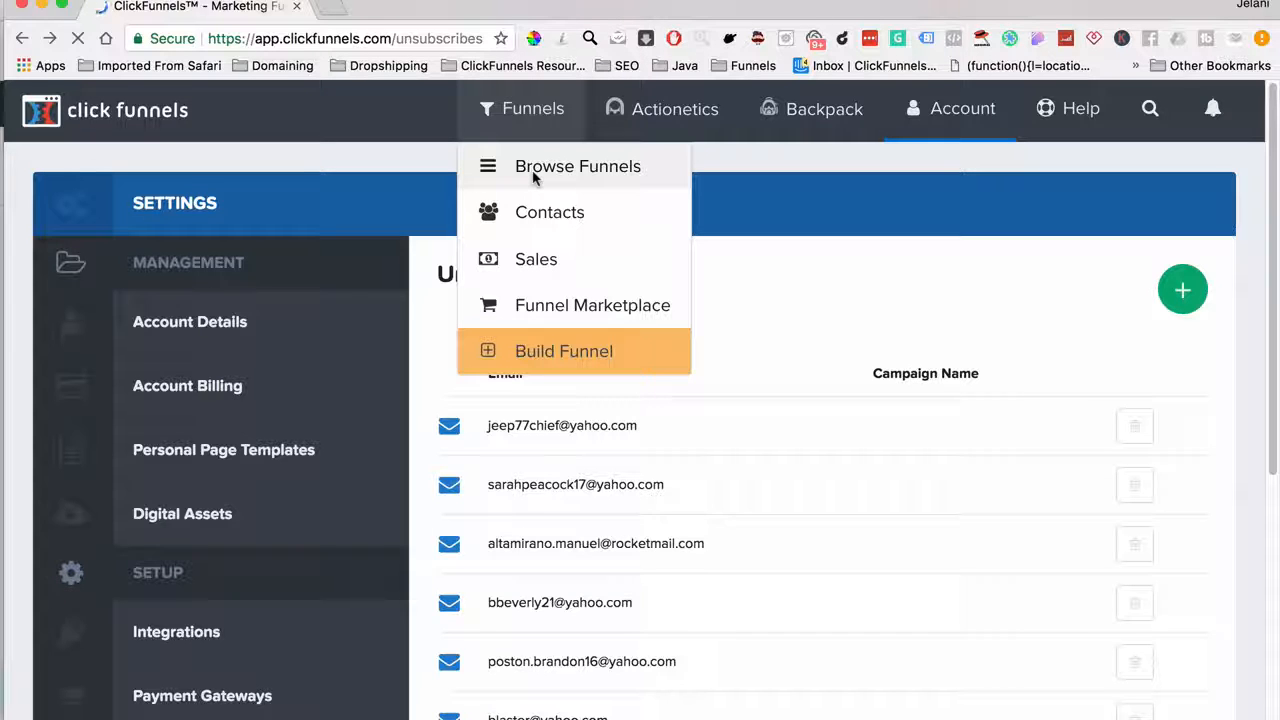
{"action": "left_click", "coordinate": [534, 177]}
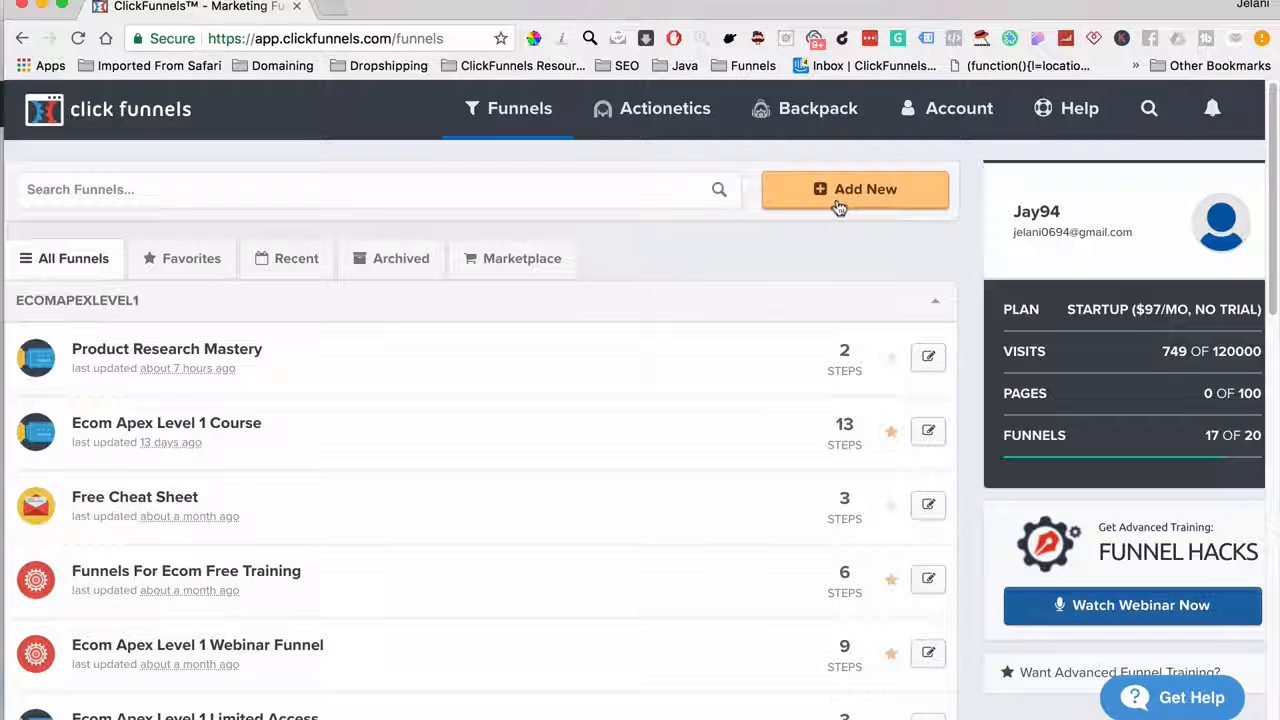
{"action": "left_click", "coordinate": [836, 200]}
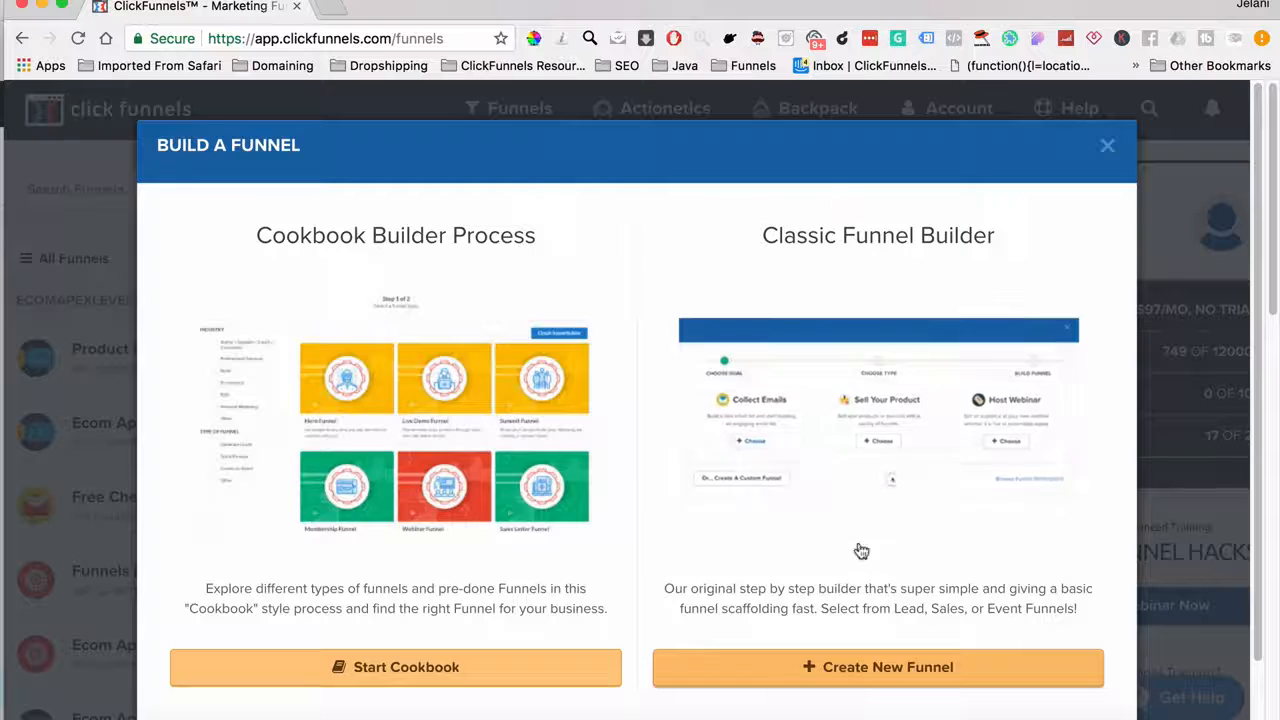
With the classic builder, build a Collect Emails funnel named 'Demo Opt-In'
{"action": "left_click", "coordinate": [870, 675]}
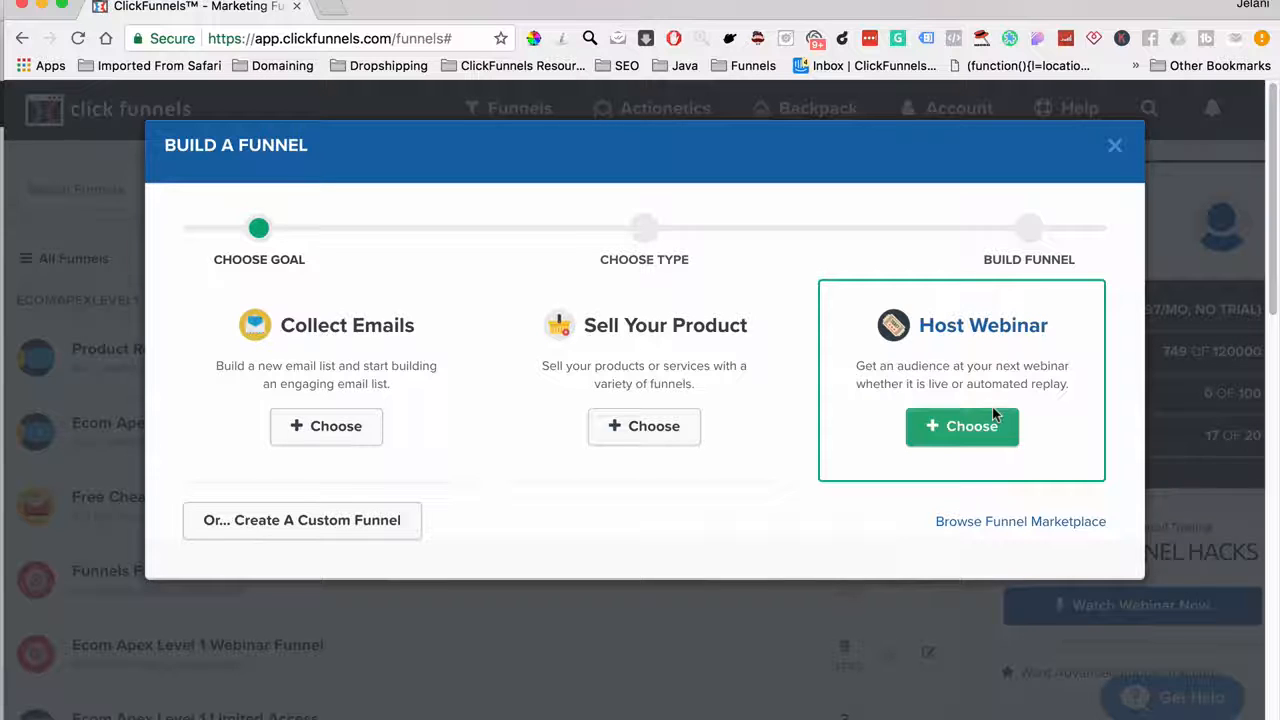
{"action": "left_click", "coordinate": [370, 441]}
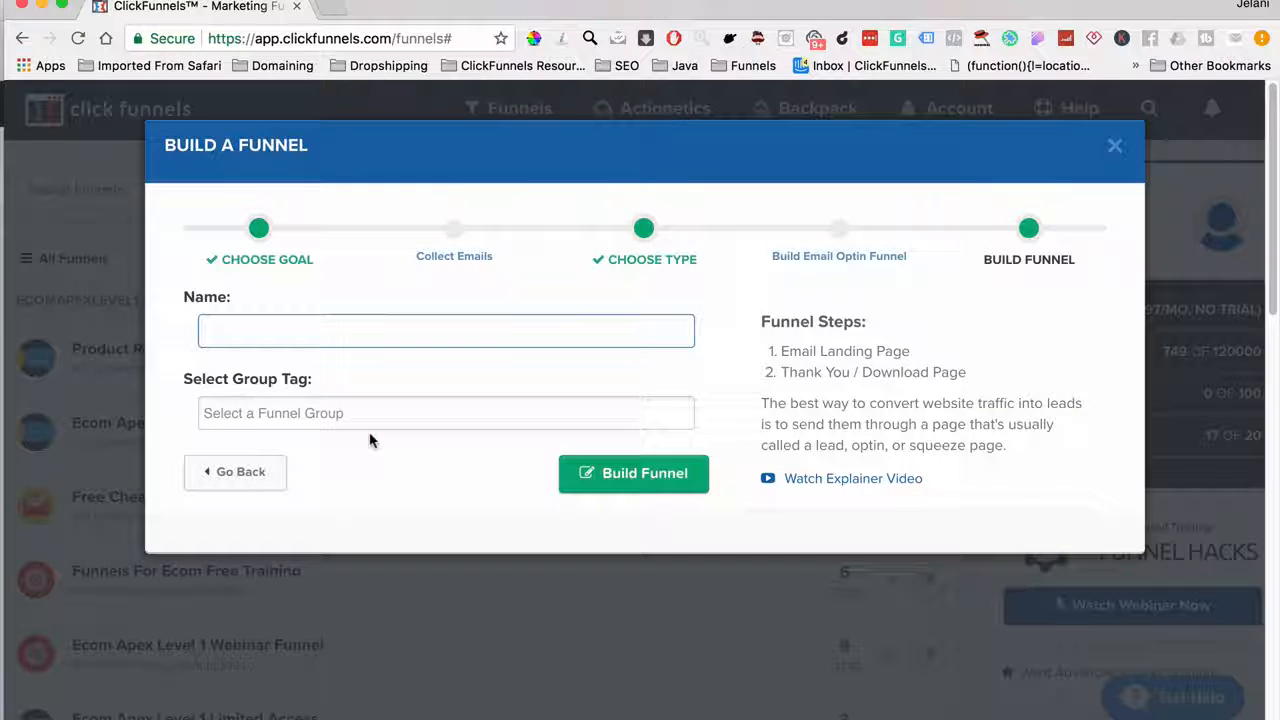
{"action": "type", "text": "Demo Opt"}
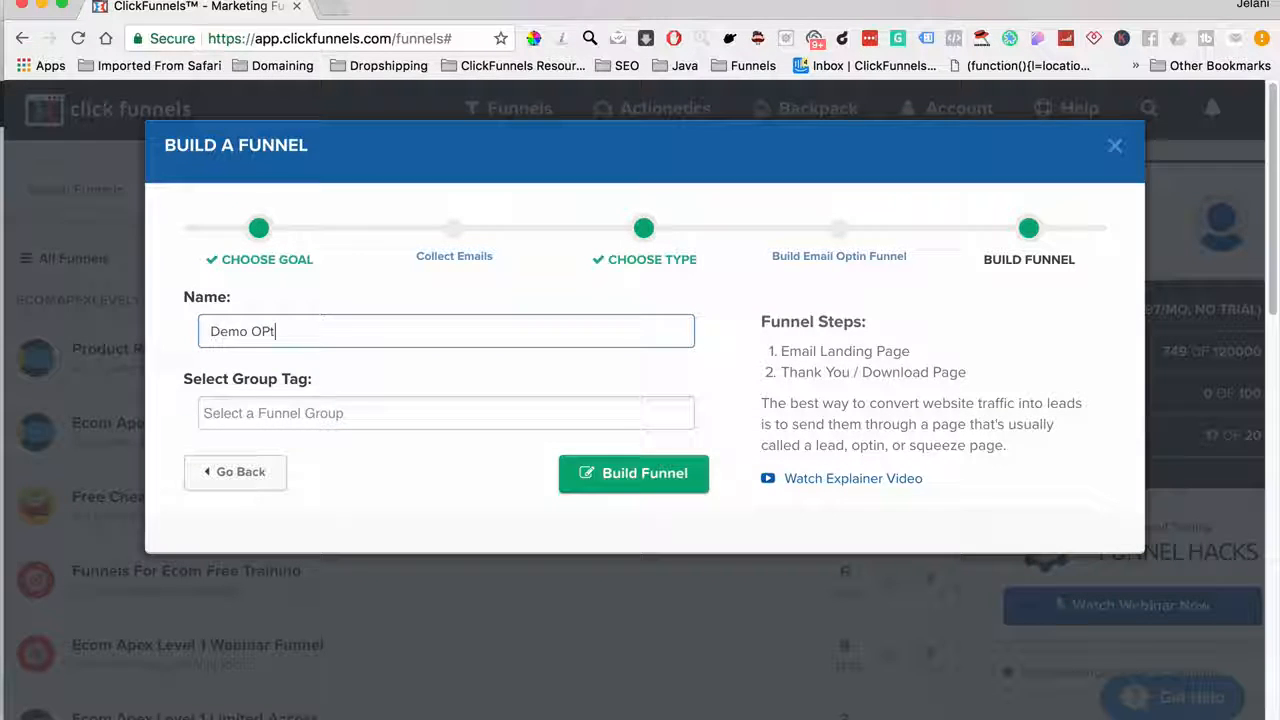
{"action": "key", "text": "BackSpace"}
{"action": "key", "text": "BackSpace"}
{"action": "type", "text": "pt-In"}
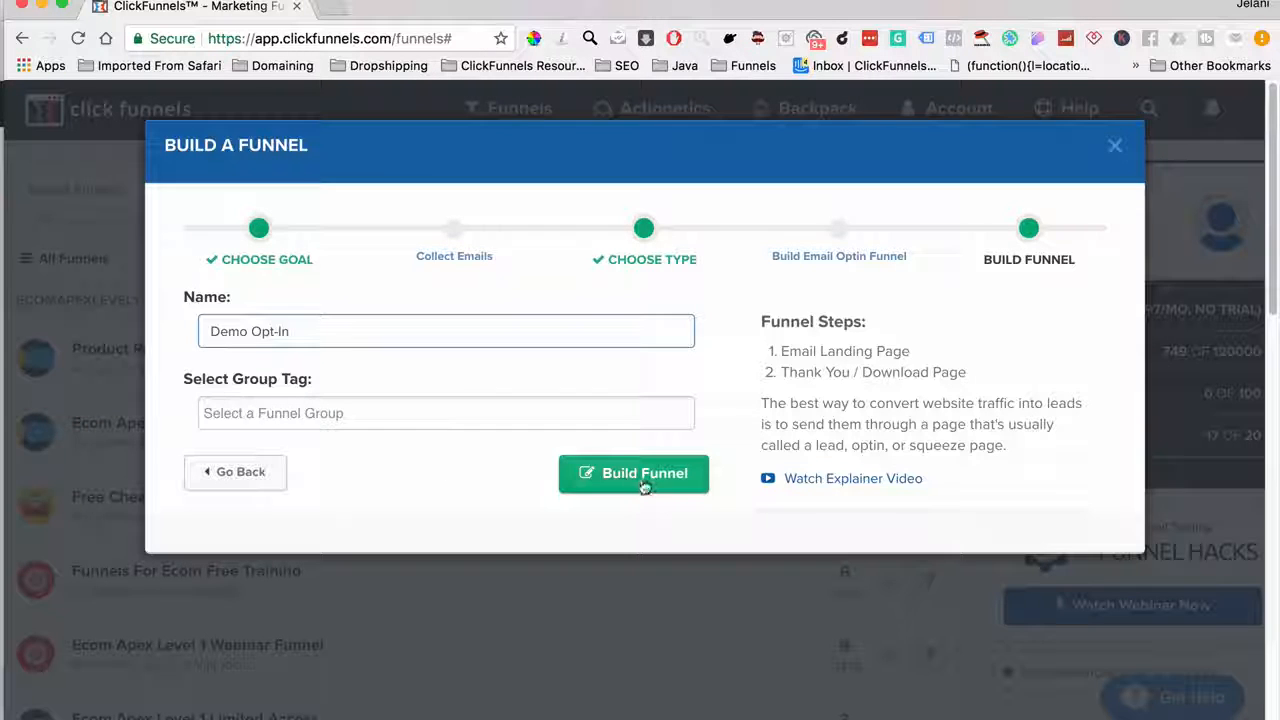
{"action": "left_click", "coordinate": [644, 484]}
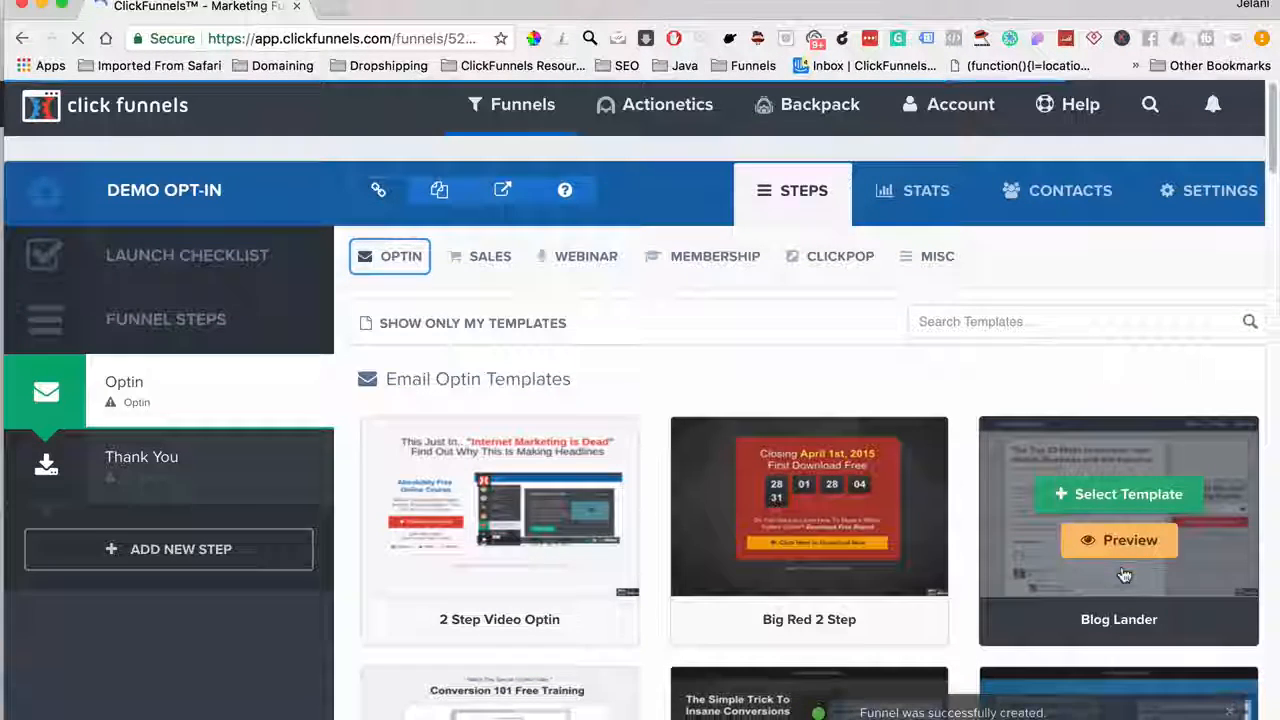
Browse the Email Optin Templates and select Super Clean Optin for the Optin step
{"action": "scroll", "coordinate": [1124, 575], "scroll_direction": "down", "scroll_amount": 3}
{"action": "scroll", "coordinate": [780, 420], "scroll_direction": "down", "scroll_amount": 3}
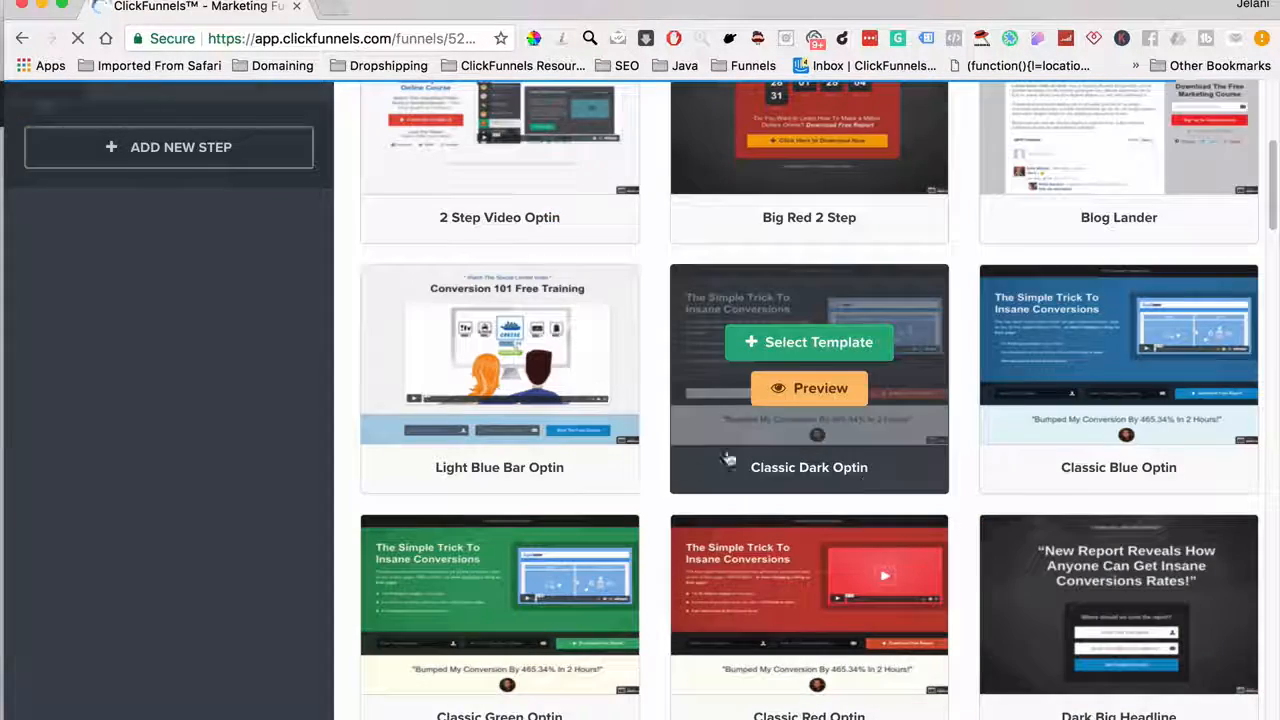
{"action": "scroll", "coordinate": [730, 398], "scroll_direction": "down", "scroll_amount": 3}
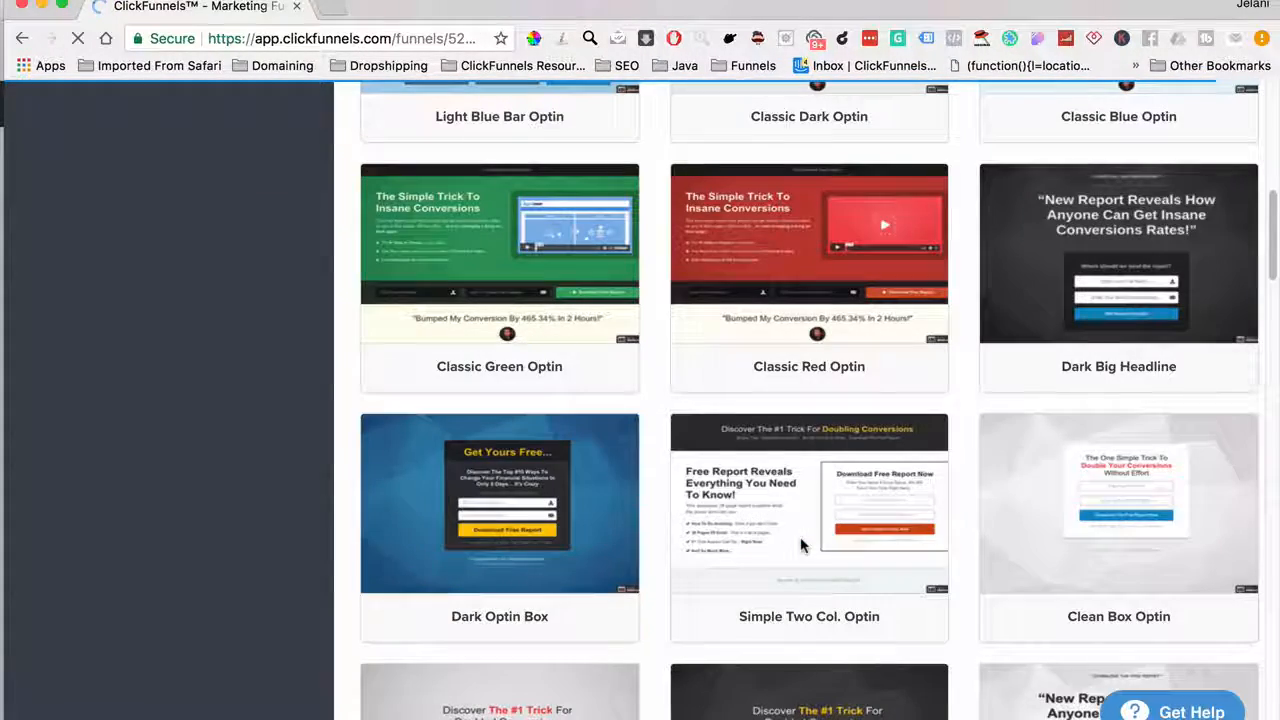
{"action": "scroll", "coordinate": [802, 546], "scroll_direction": "down", "scroll_amount": 5}
{"action": "scroll", "coordinate": [1118, 300], "scroll_direction": "up", "scroll_amount": 2}
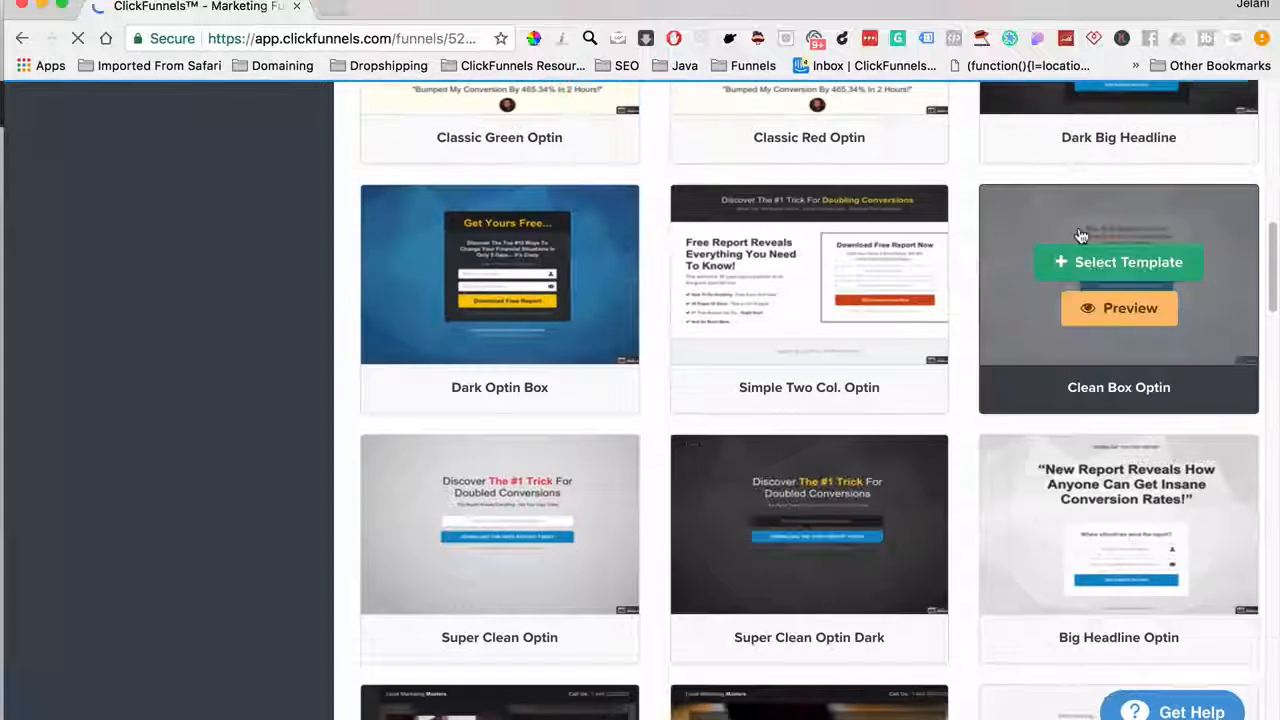
{"action": "mouse_move", "coordinate": [478, 510]}
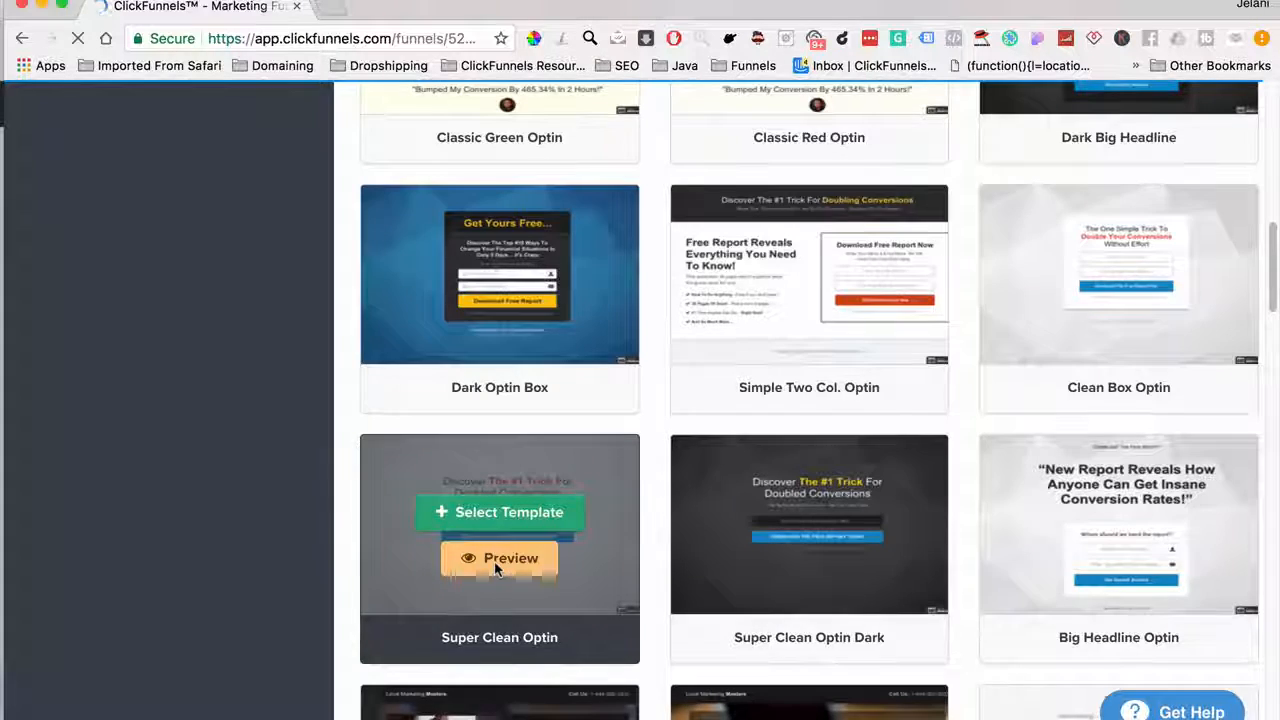
{"action": "scroll", "coordinate": [494, 569], "scroll_direction": "up", "scroll_amount": 7}
{"action": "scroll", "coordinate": [494, 569], "scroll_direction": "up", "scroll_amount": 4}
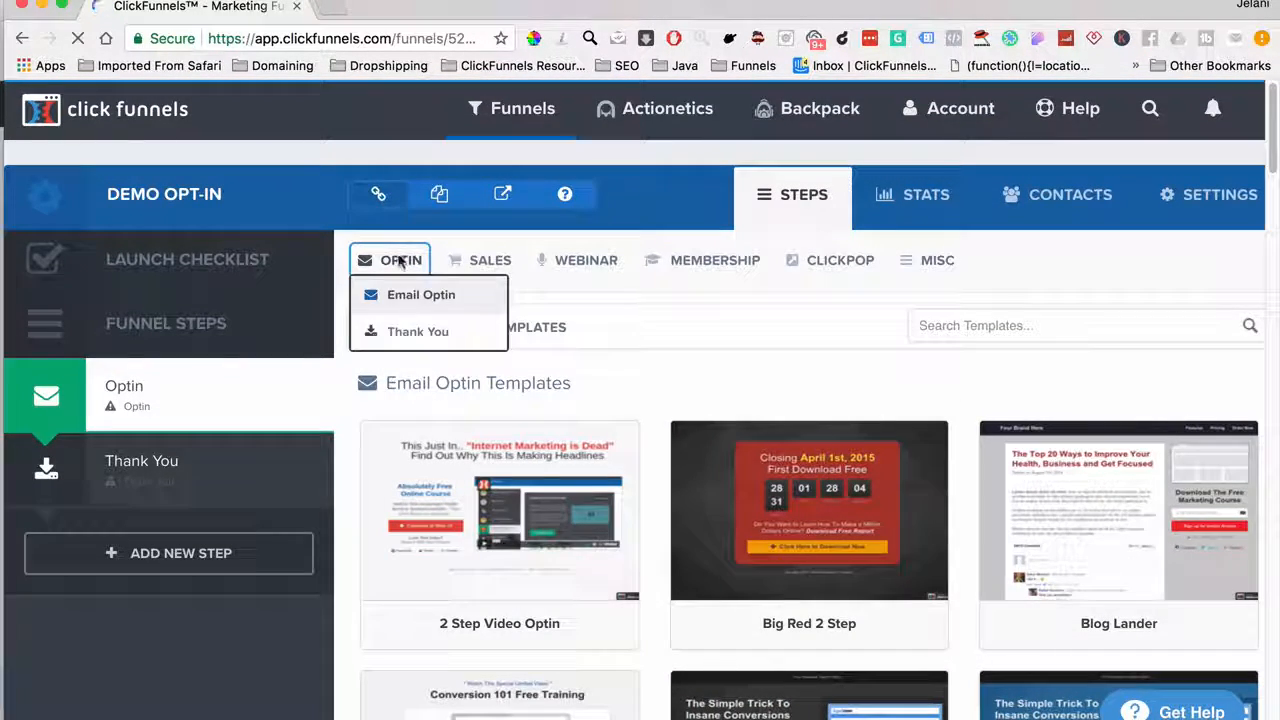
{"action": "mouse_move", "coordinate": [491, 277]}
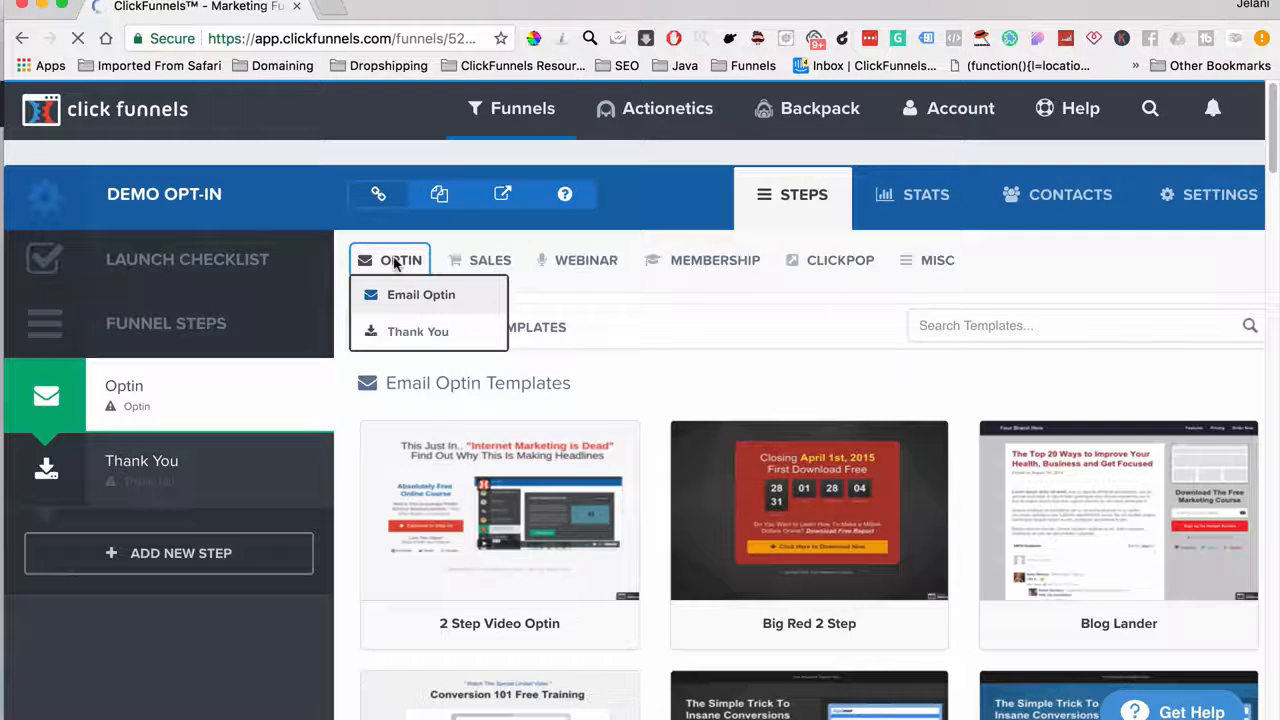
{"action": "mouse_move", "coordinate": [579, 254]}
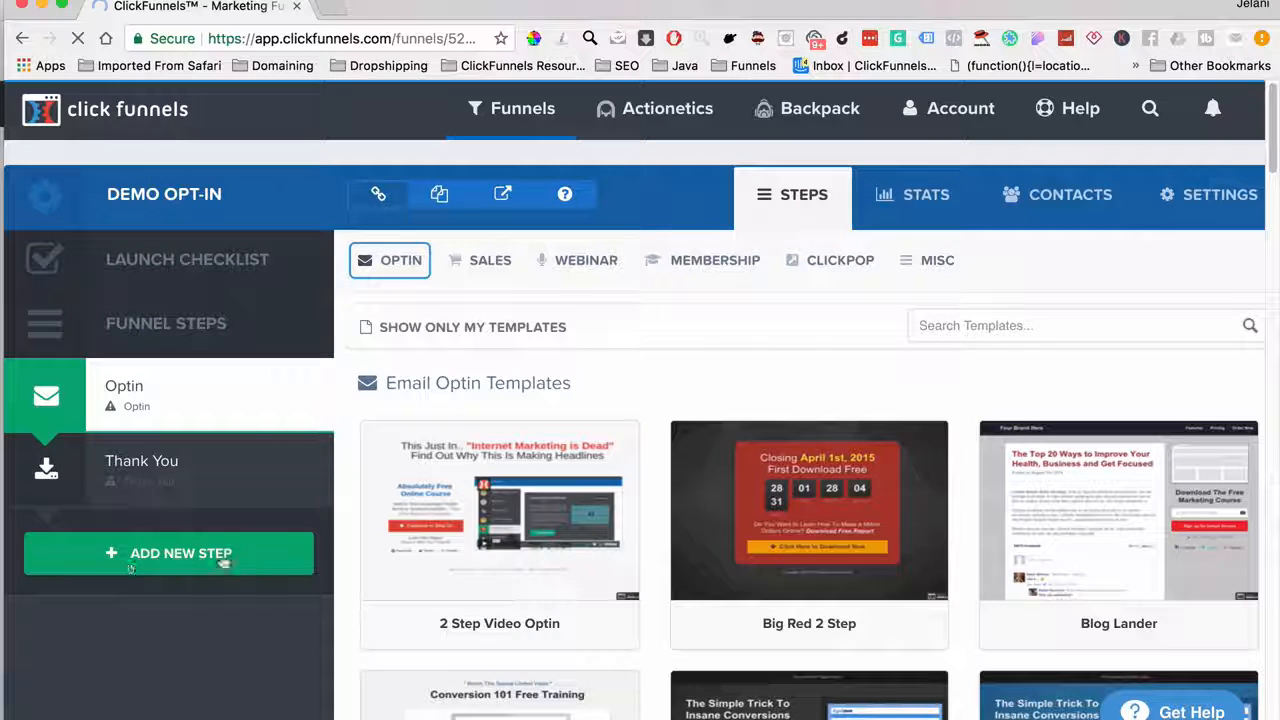
{"action": "mouse_move", "coordinate": [485, 445]}
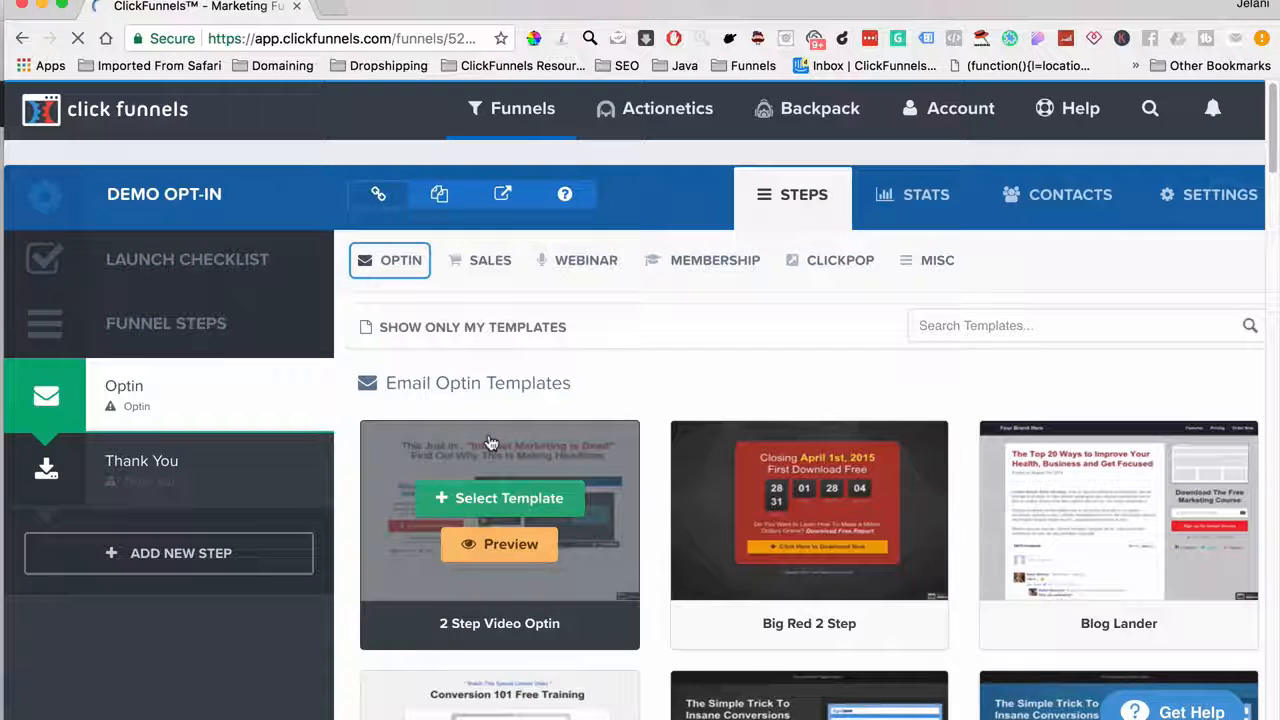
{"action": "scroll", "coordinate": [619, 634], "scroll_direction": "down", "scroll_amount": 1}
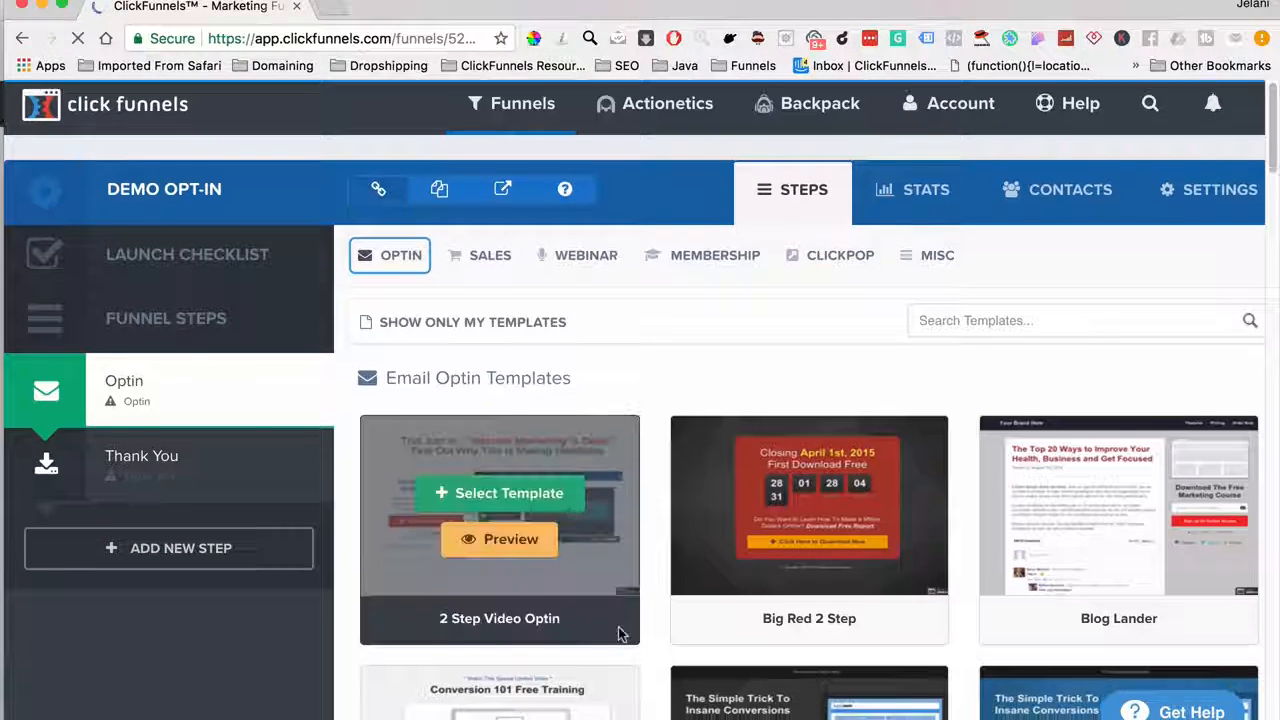
{"action": "scroll", "coordinate": [618, 634], "scroll_direction": "down", "scroll_amount": 15}
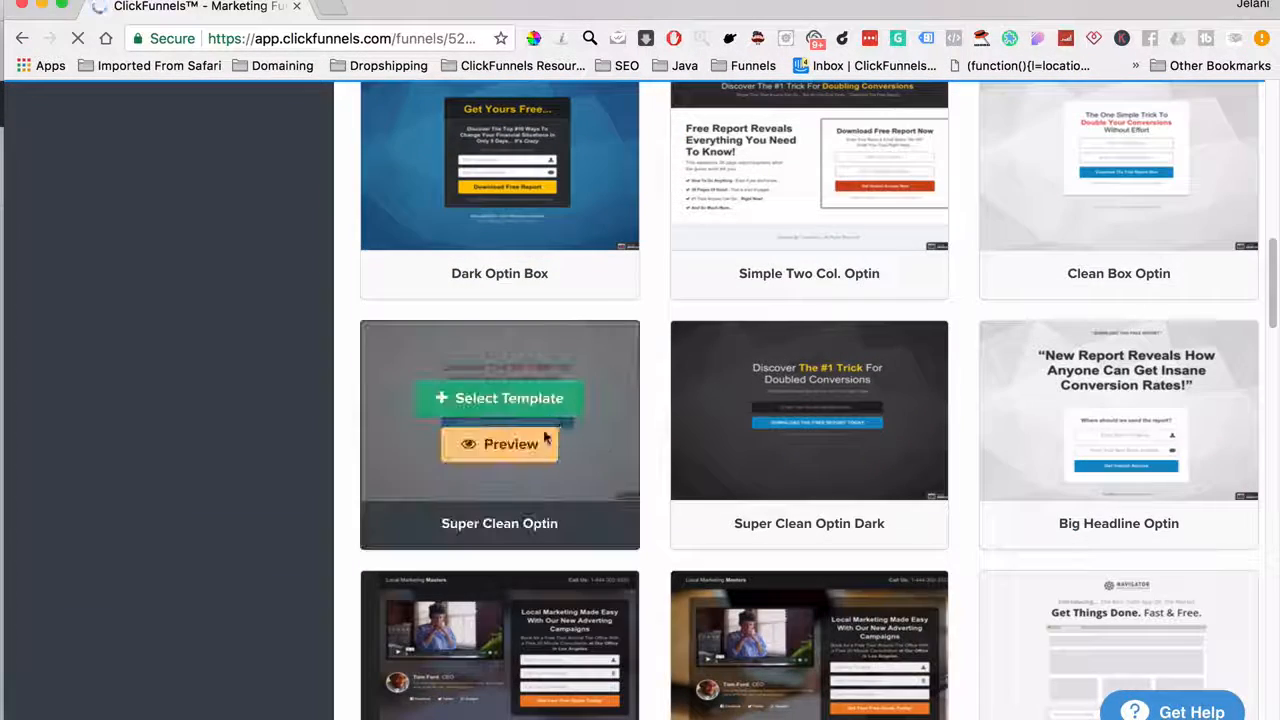
{"action": "left_click", "coordinate": [550, 399]}
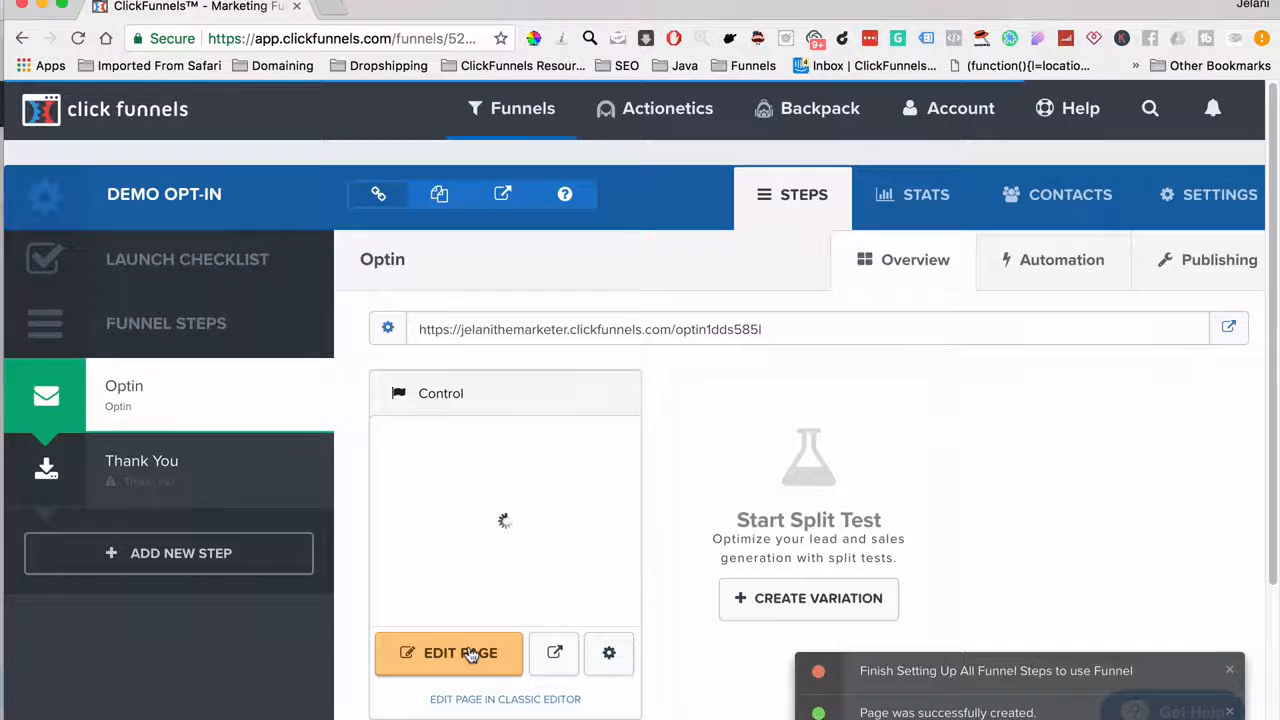
In the Optin page editor, set the ActiveCampaign integration to Add To List with Demo List
{"action": "left_click", "coordinate": [470, 653]}
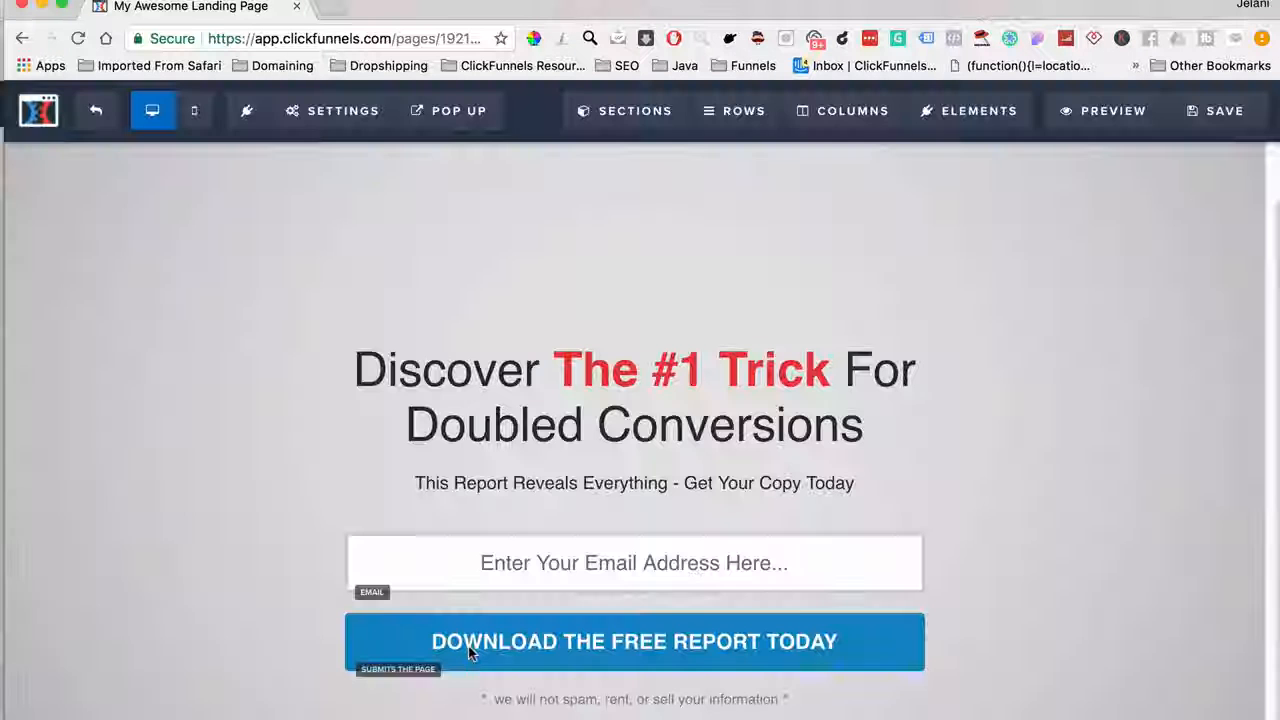
{"action": "left_click", "coordinate": [312, 108]}
{"action": "left_click", "coordinate": [327, 160]}
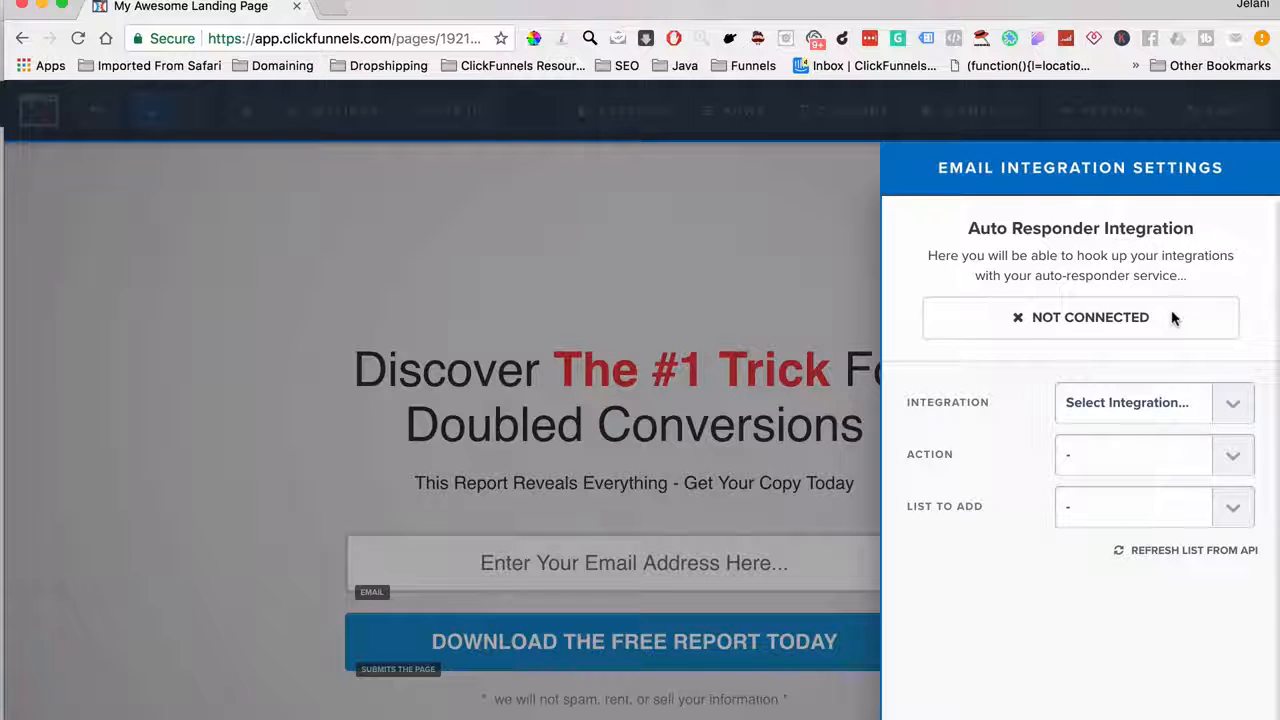
{"action": "left_click", "coordinate": [1120, 405]}
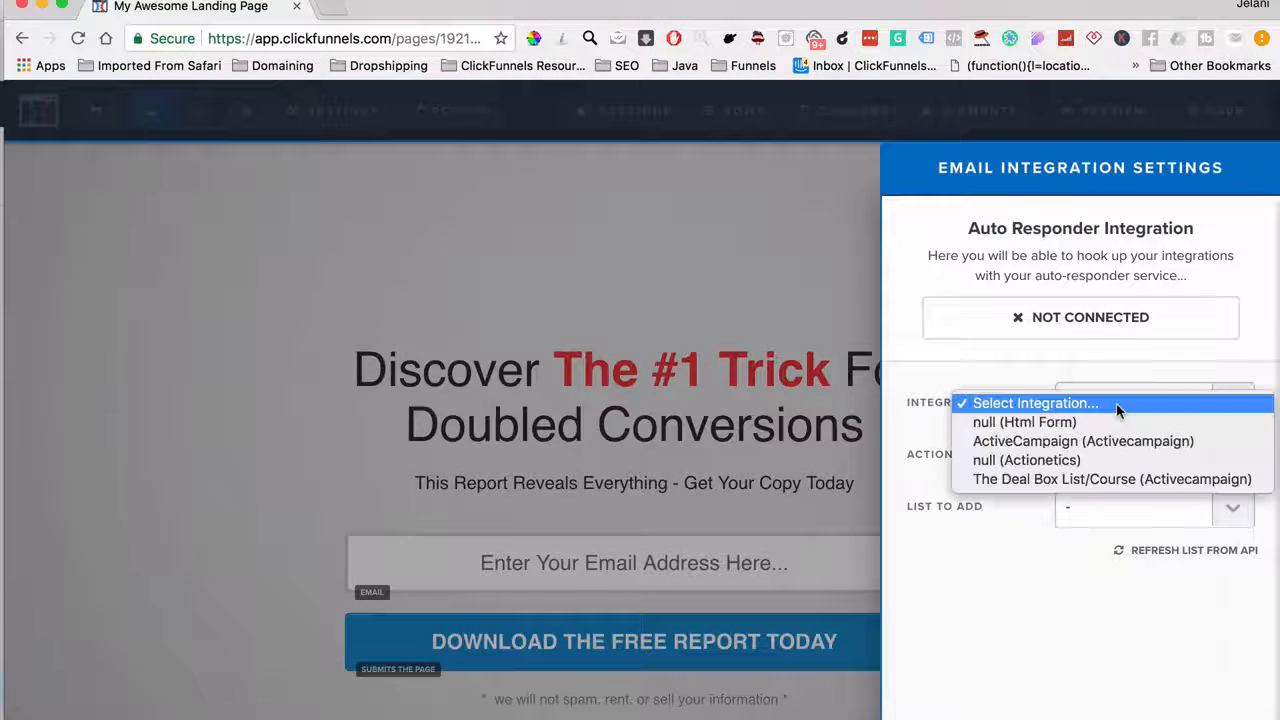
{"action": "left_click", "coordinate": [1045, 442]}
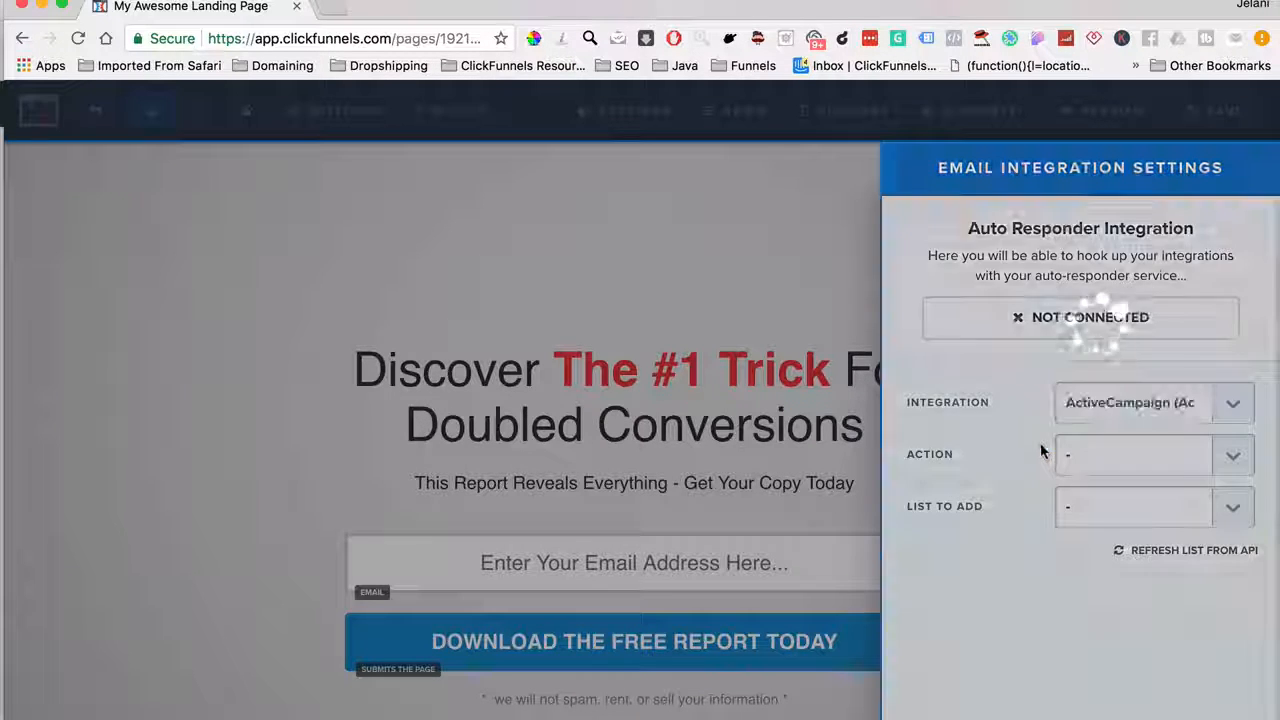
{"action": "left_click", "coordinate": [1102, 470]}
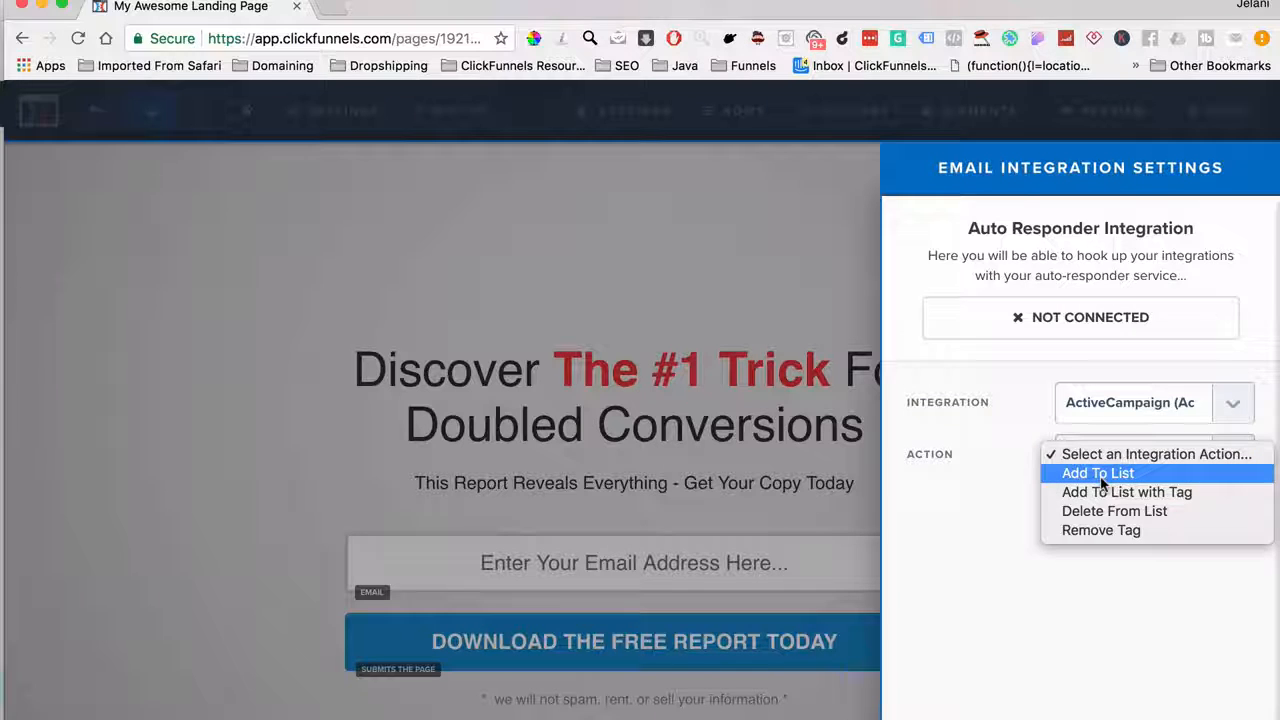
{"action": "left_click", "coordinate": [1100, 474]}
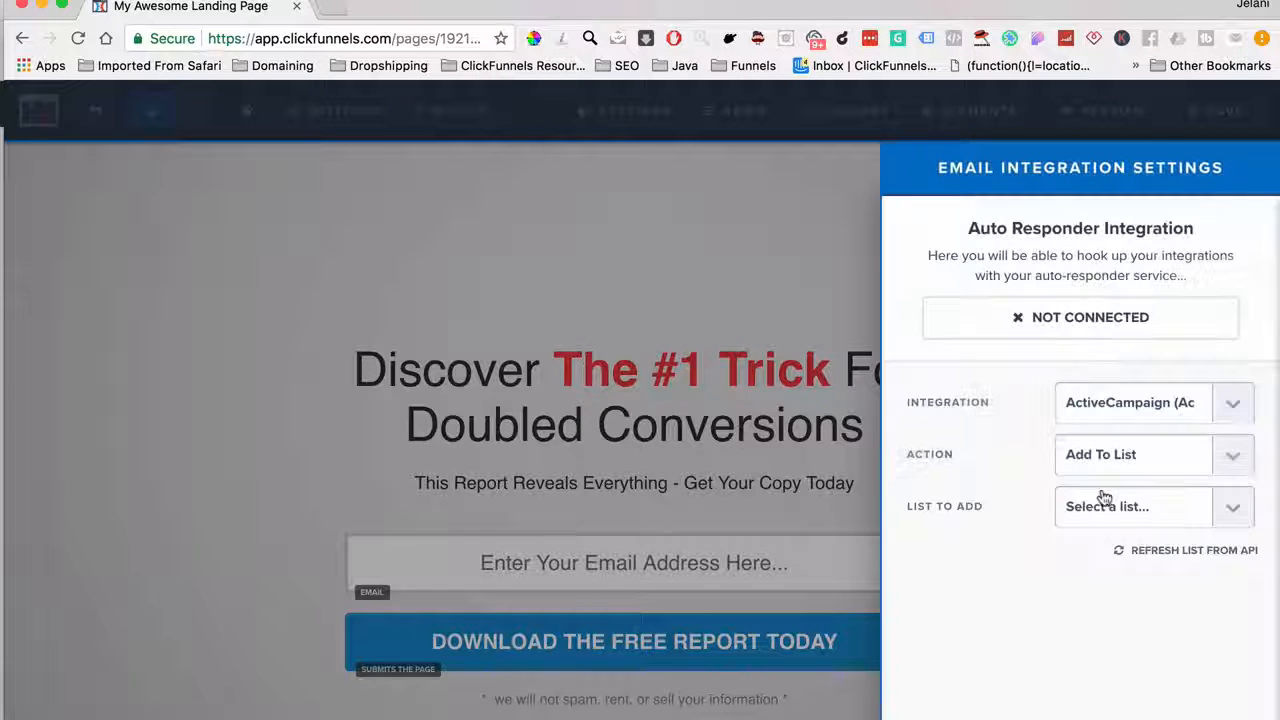
{"action": "left_click", "coordinate": [1106, 514]}
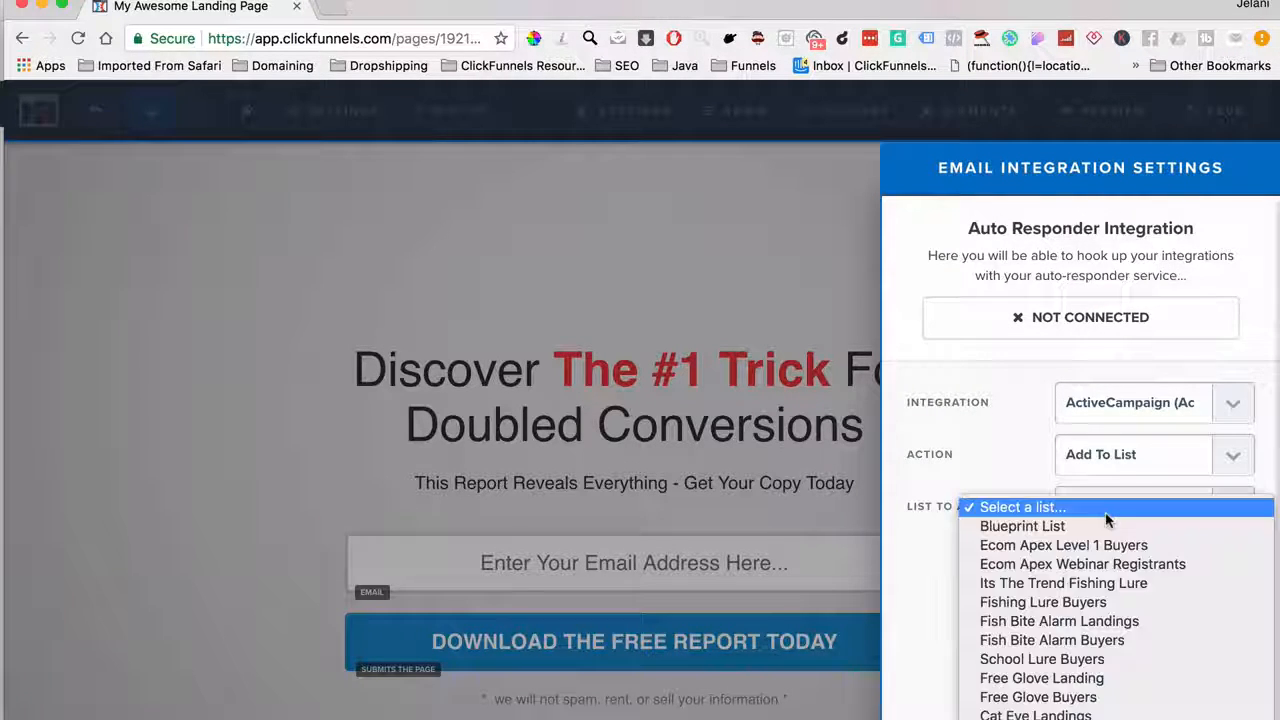
{"action": "scroll", "coordinate": [1112, 663], "scroll_direction": "down", "scroll_amount": 8}
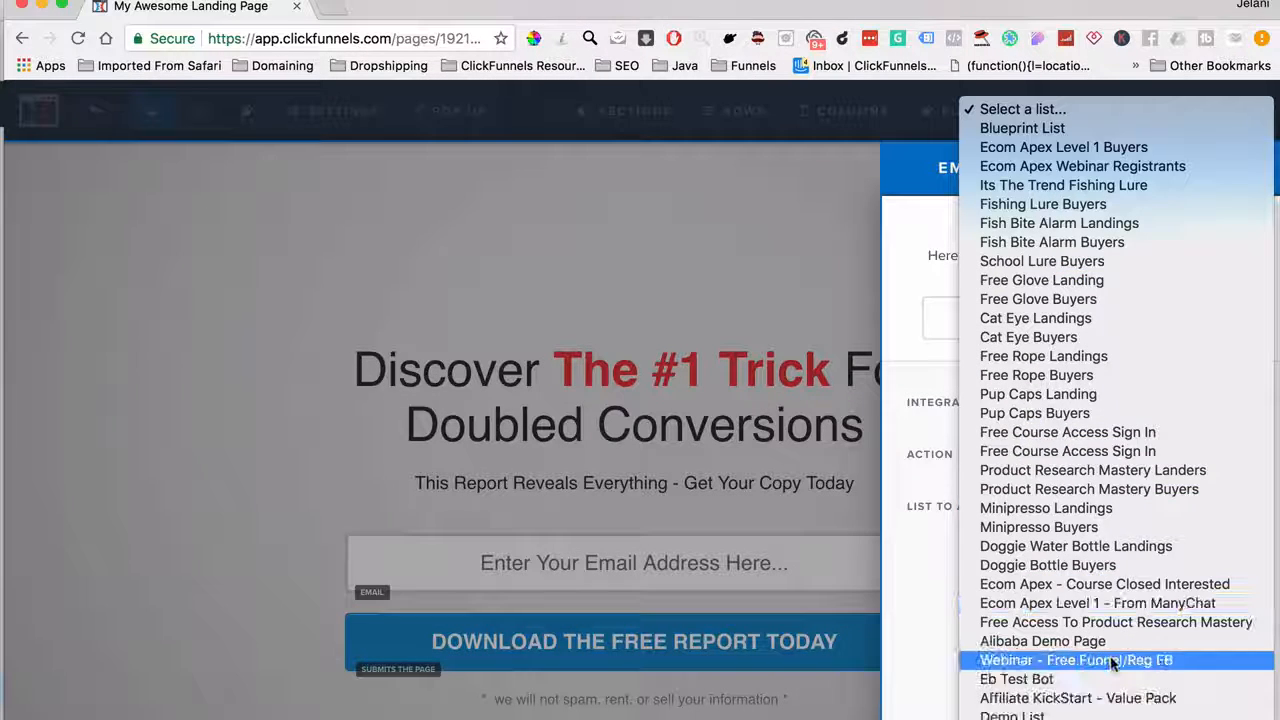
{"action": "left_click", "coordinate": [1073, 716]}
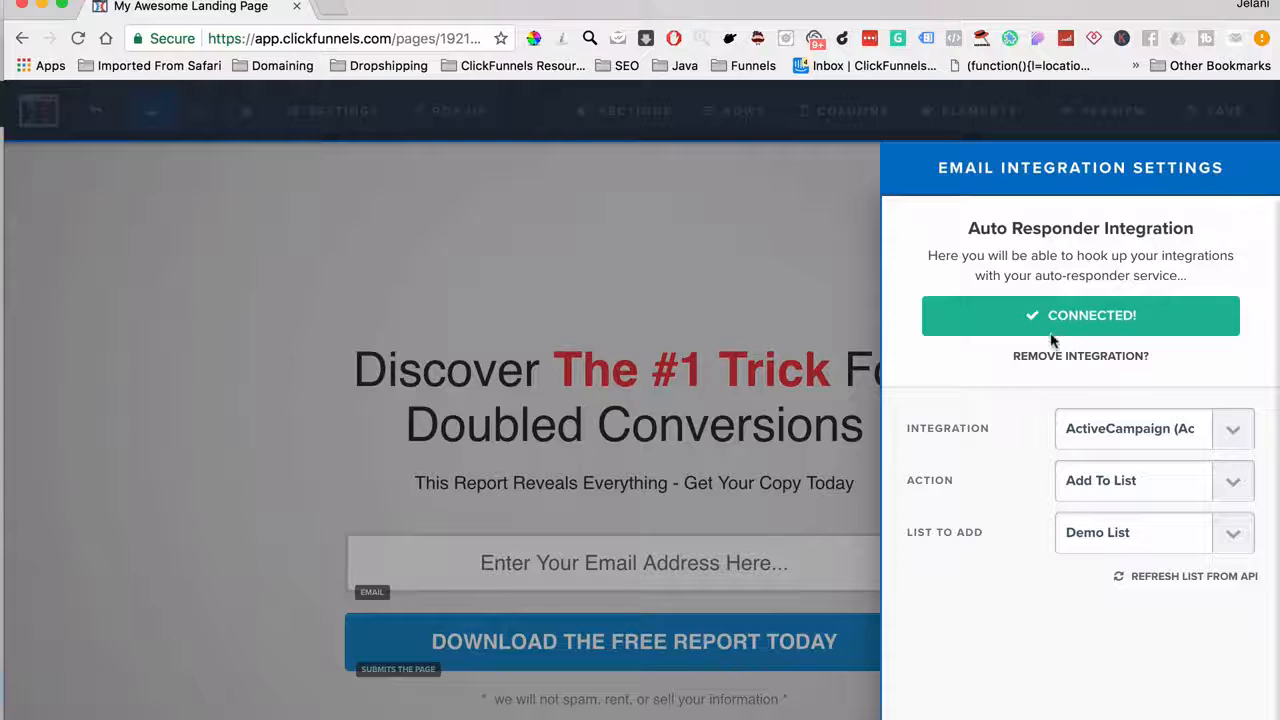
{"action": "left_click", "coordinate": [345, 110]}
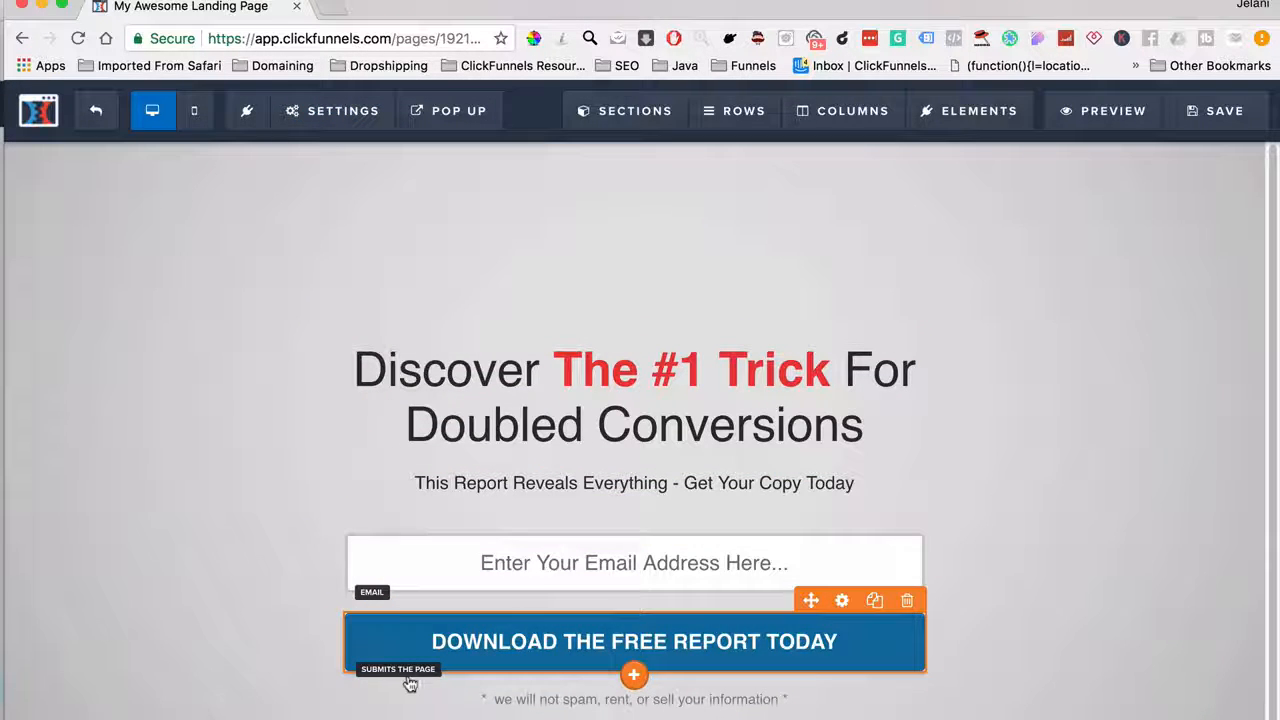
Confirm the Download The Free Report Today button submits the form, then close its settings
{"action": "left_click", "coordinate": [503, 647]}
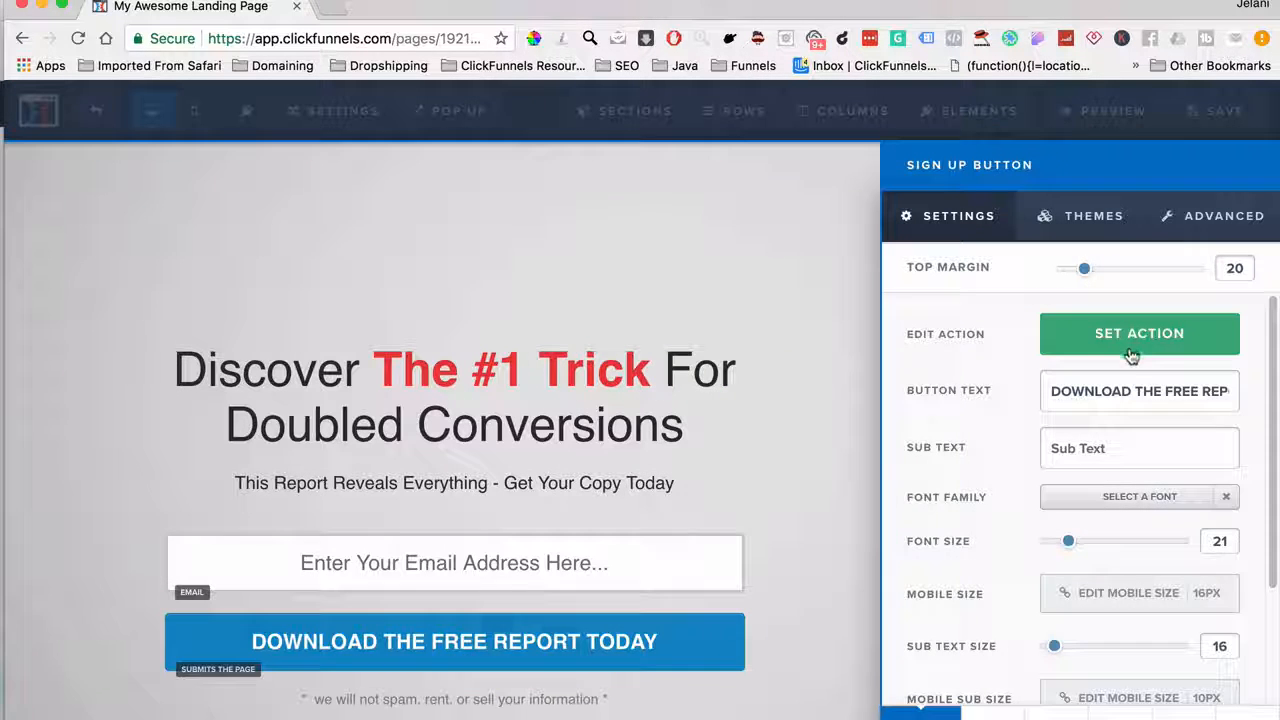
{"action": "left_click", "coordinate": [1130, 350]}
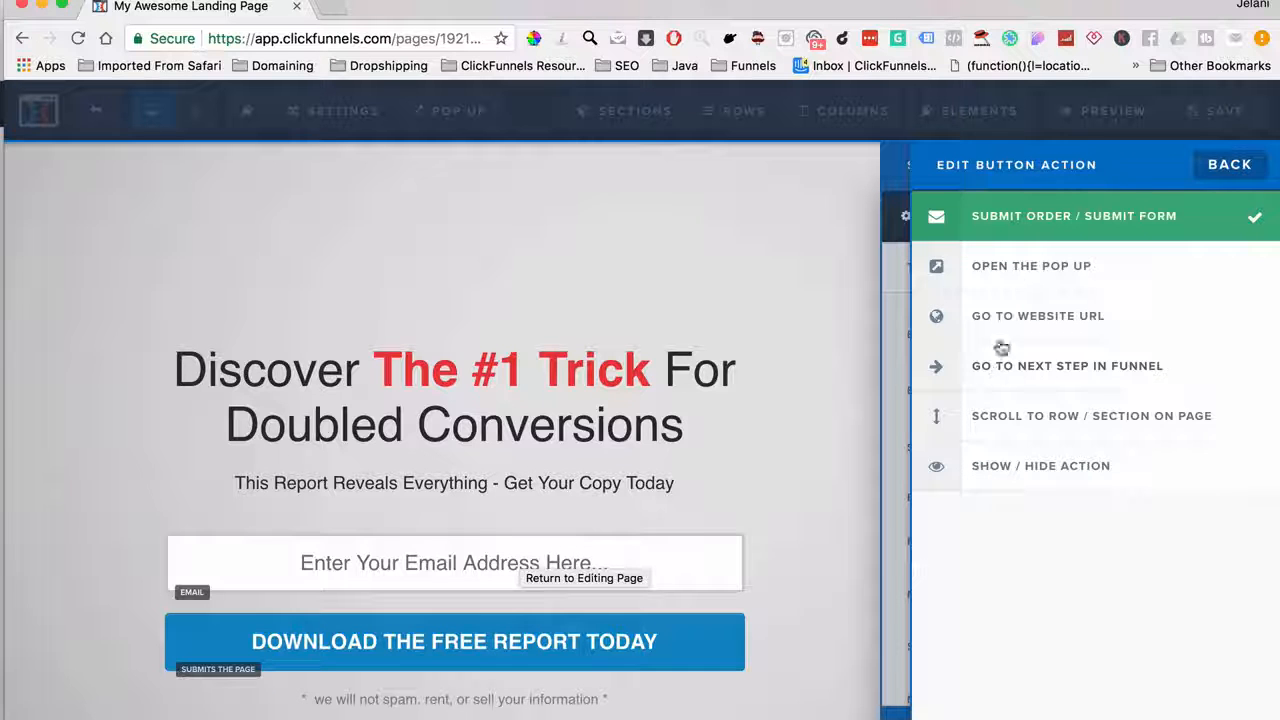
{"action": "left_click", "coordinate": [796, 320]}
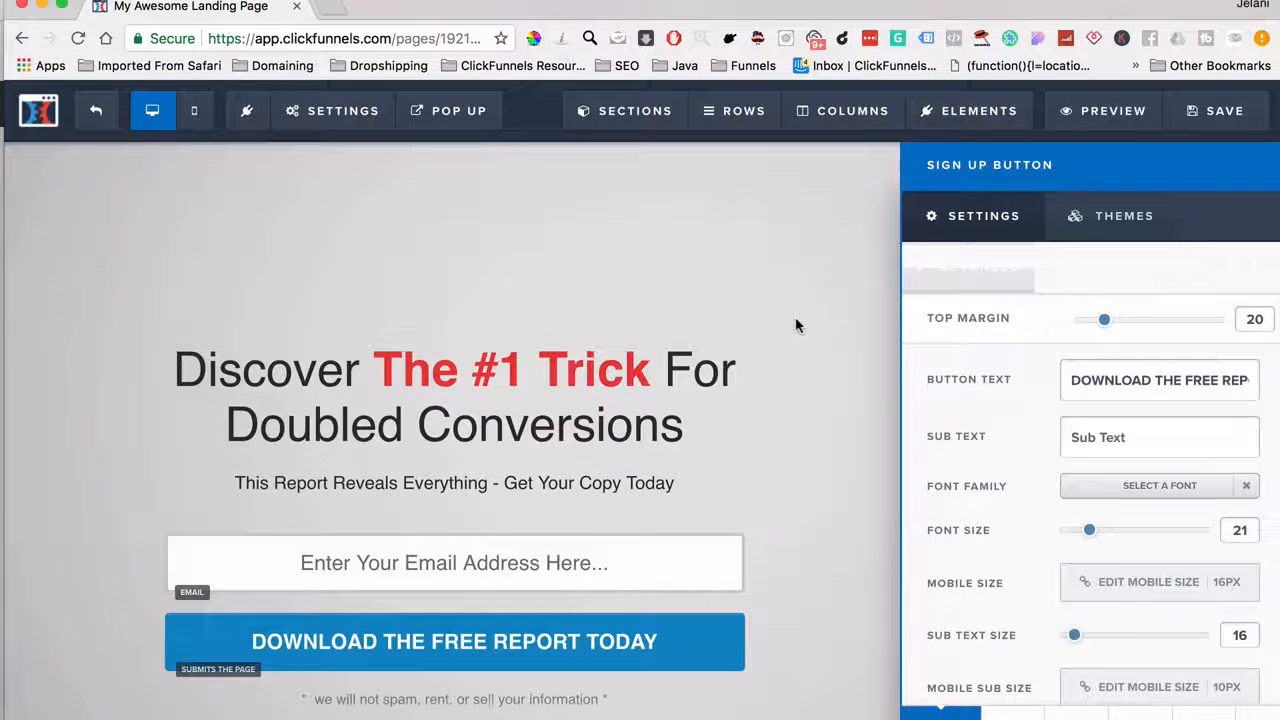
{"action": "left_click", "coordinate": [601, 411]}
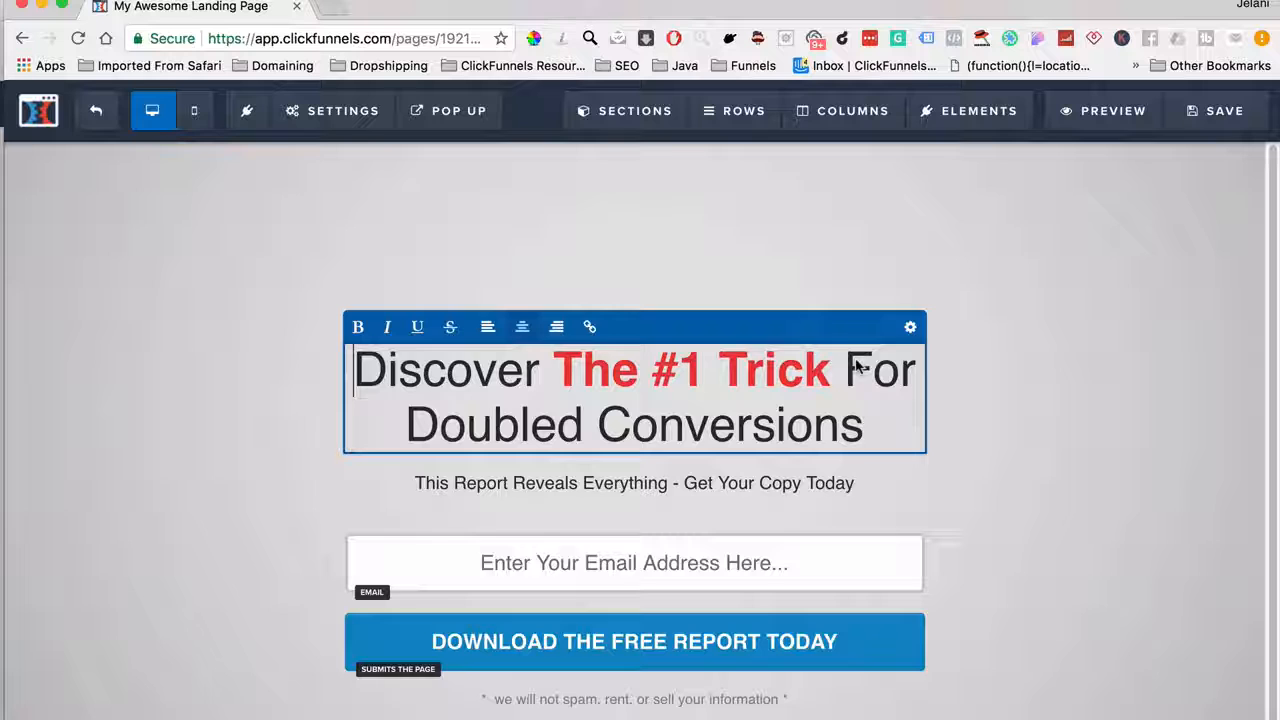
Set the headline's Bold Color to the teal swatch and save the page
{"action": "left_click", "coordinate": [910, 329]}
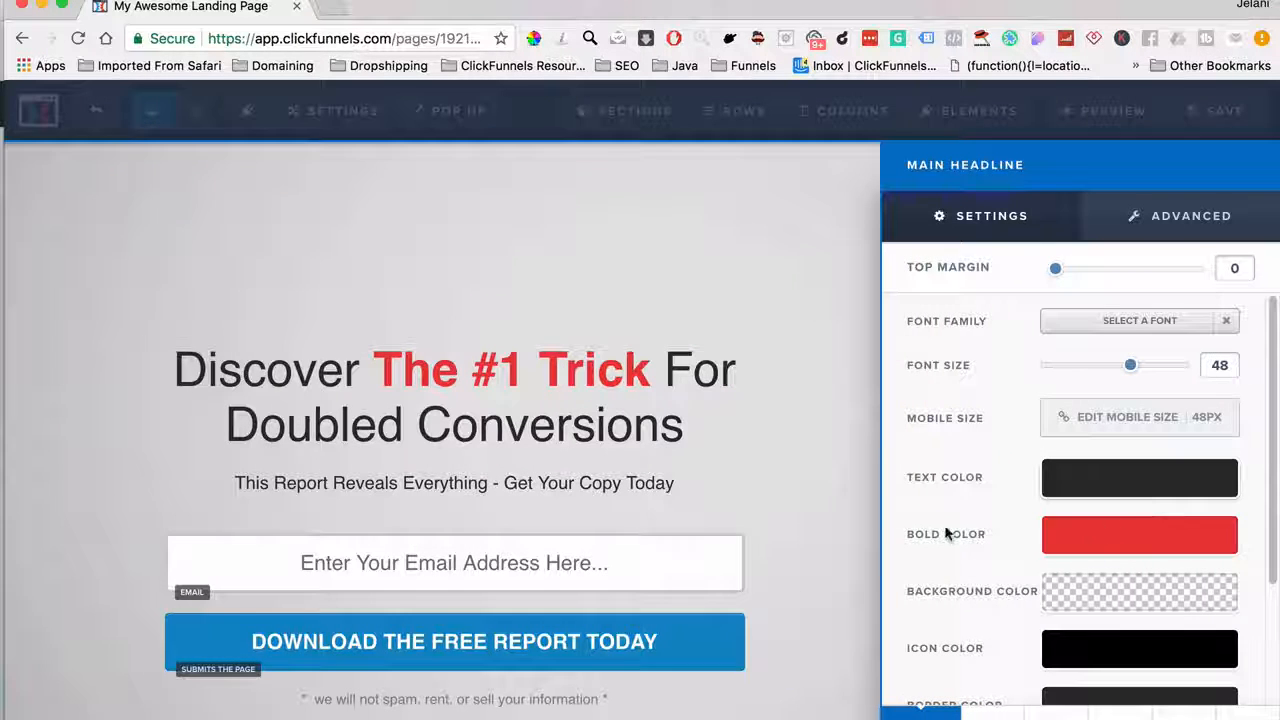
{"action": "left_click", "coordinate": [1137, 543]}
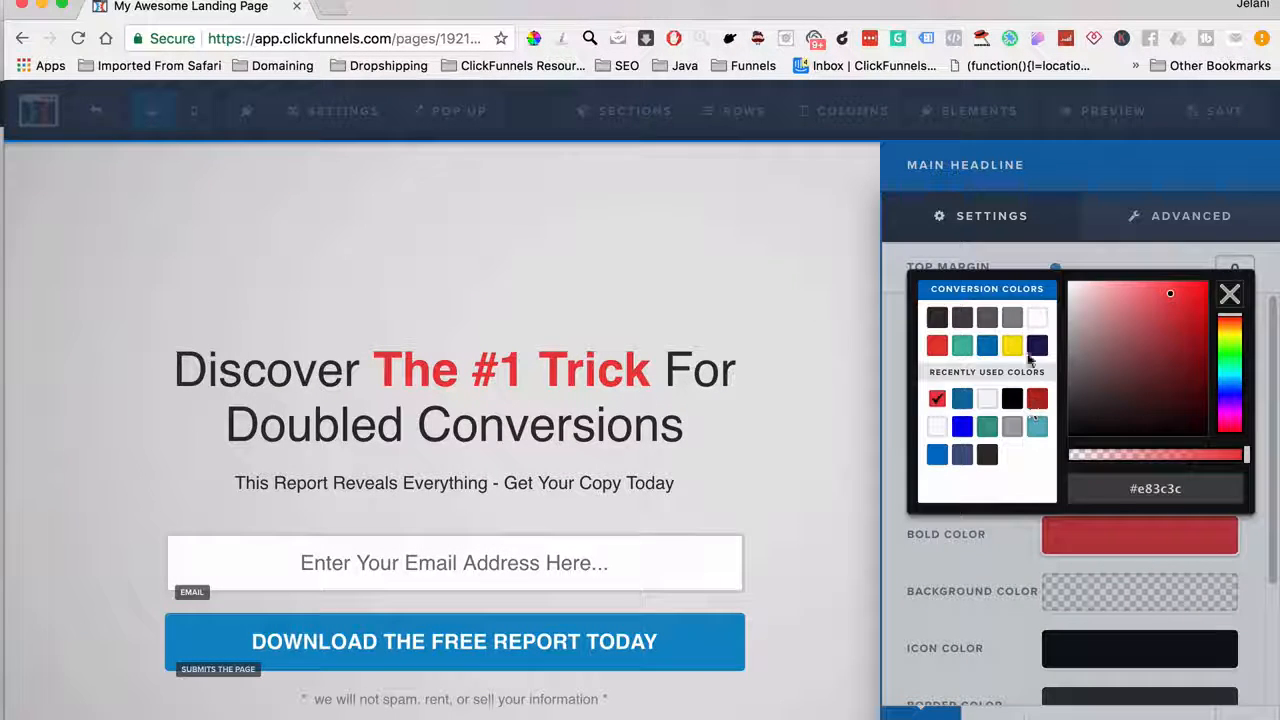
{"action": "left_click", "coordinate": [962, 346]}
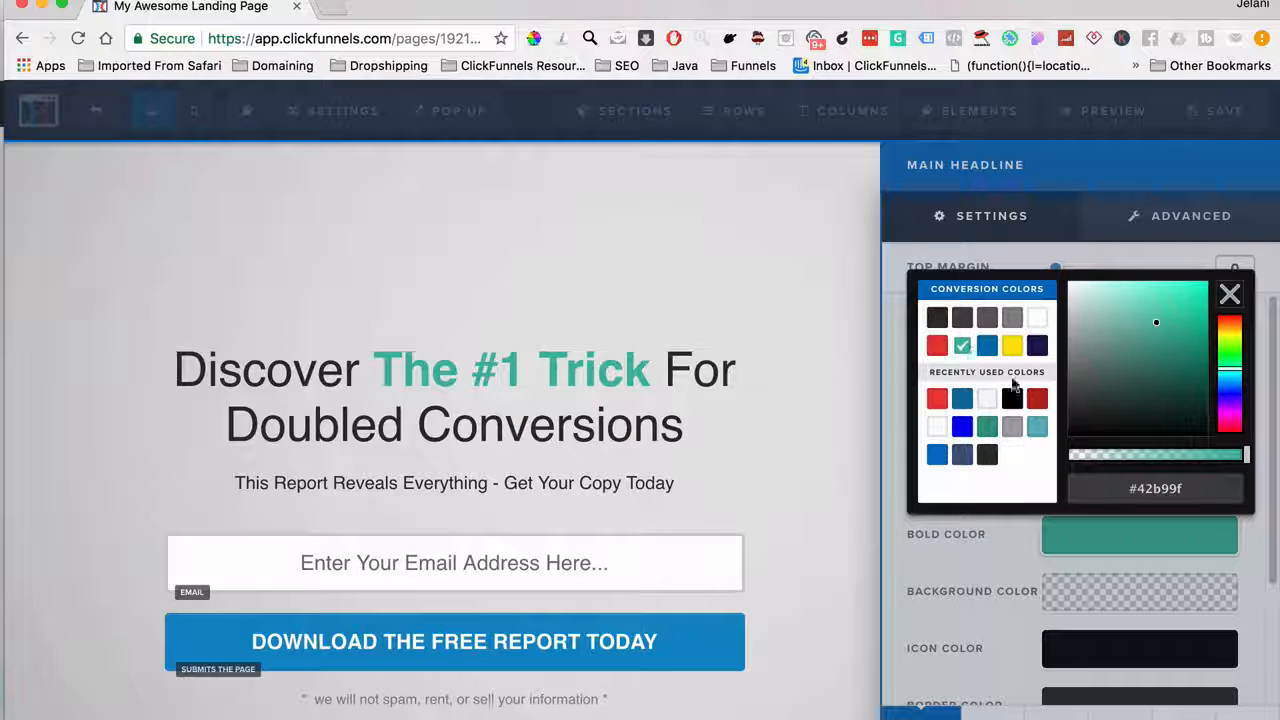
{"action": "left_click", "coordinate": [1063, 568]}
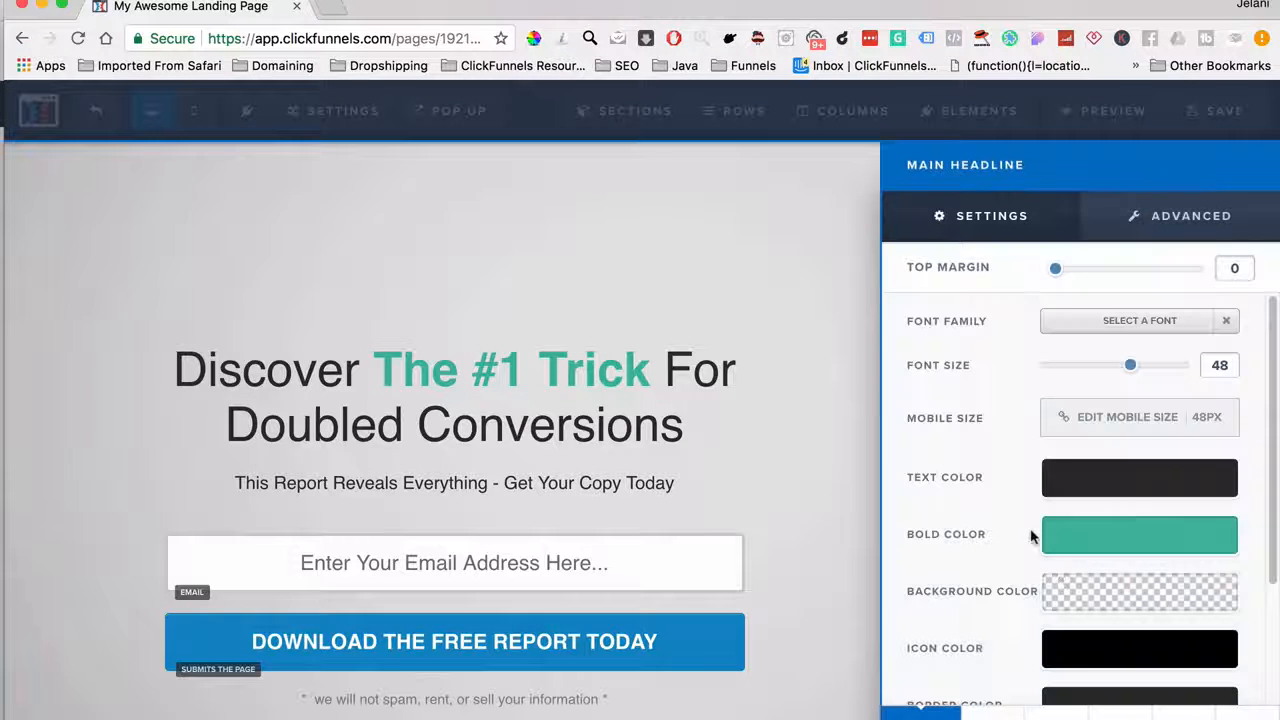
{"action": "left_click", "coordinate": [814, 408]}
{"action": "left_click", "coordinate": [1232, 112]}
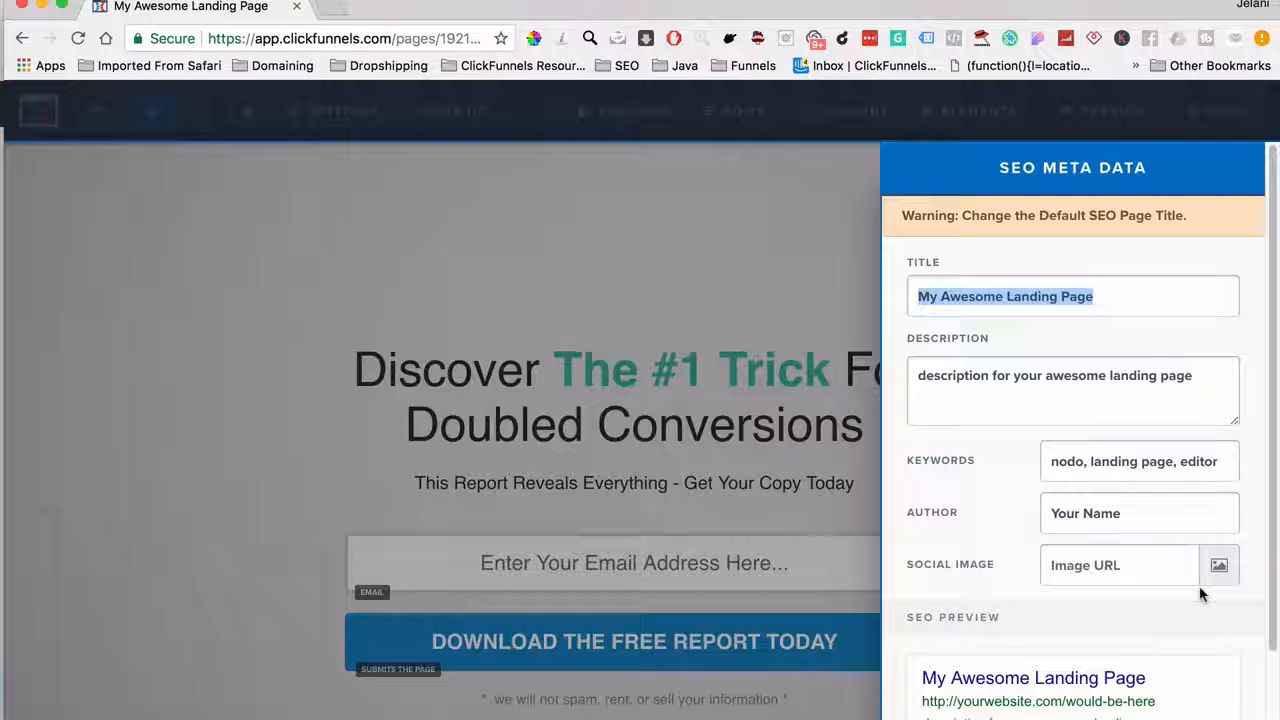
Review the SEO Meta Data, titled 'My Awesome Landing Page', and save the page again
{"action": "left_click", "coordinate": [466, 297]}
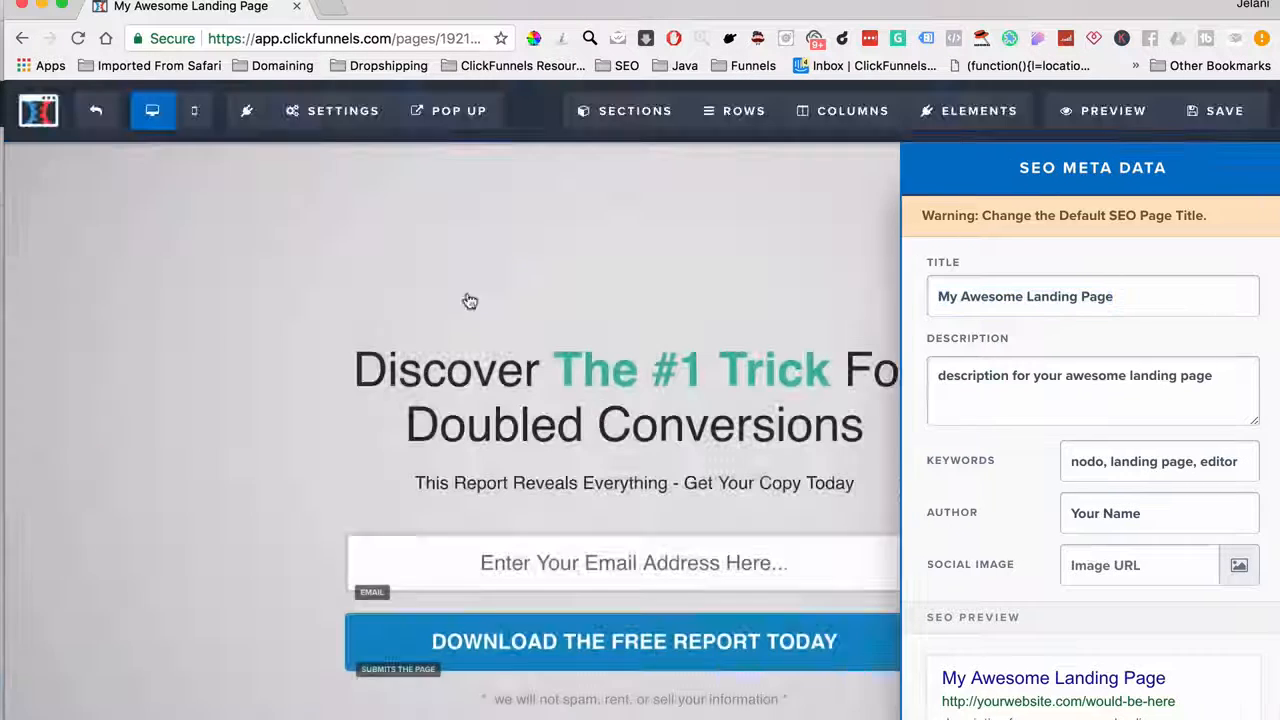
{"action": "left_click", "coordinate": [340, 111]}
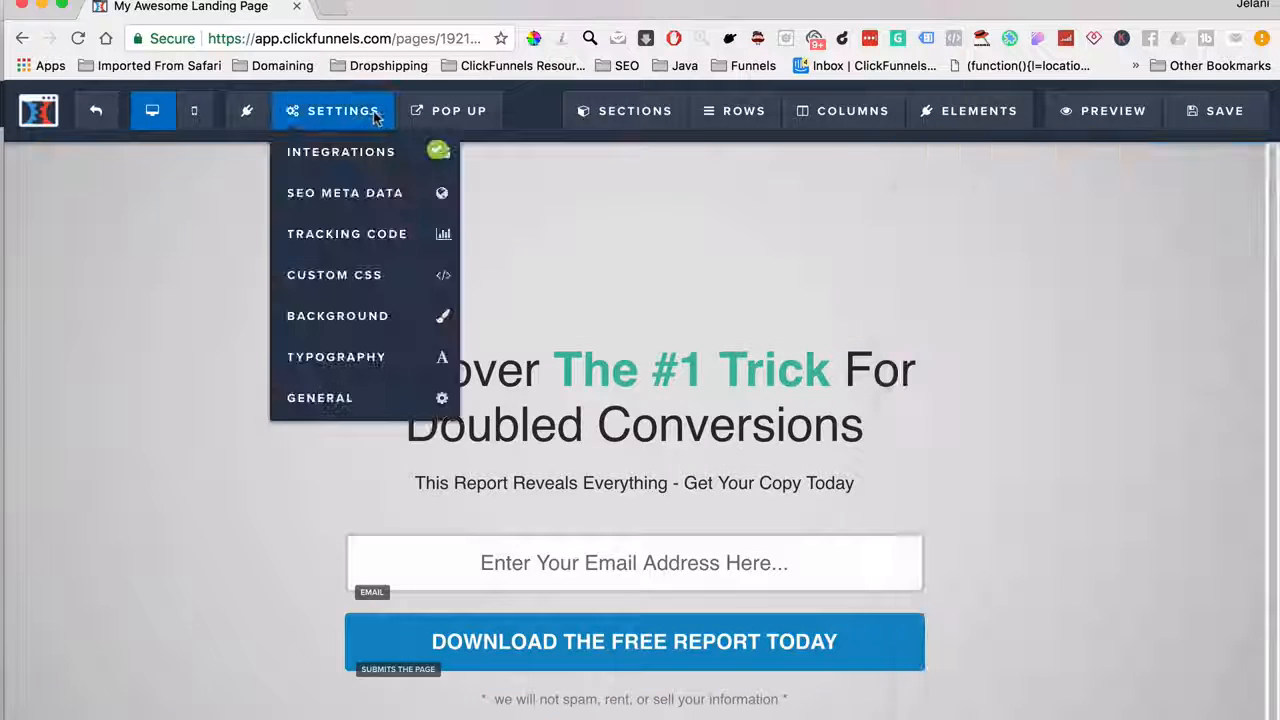
{"action": "left_click", "coordinate": [384, 201]}
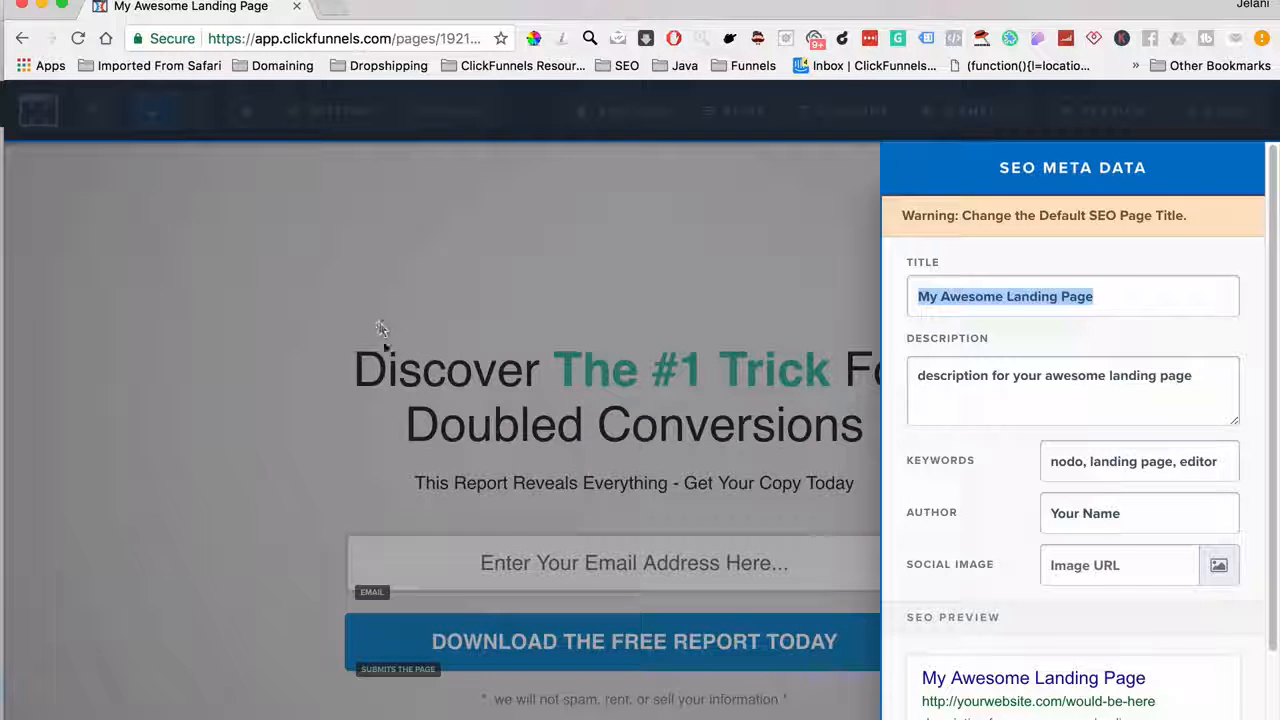
{"action": "left_click", "coordinate": [805, 462]}
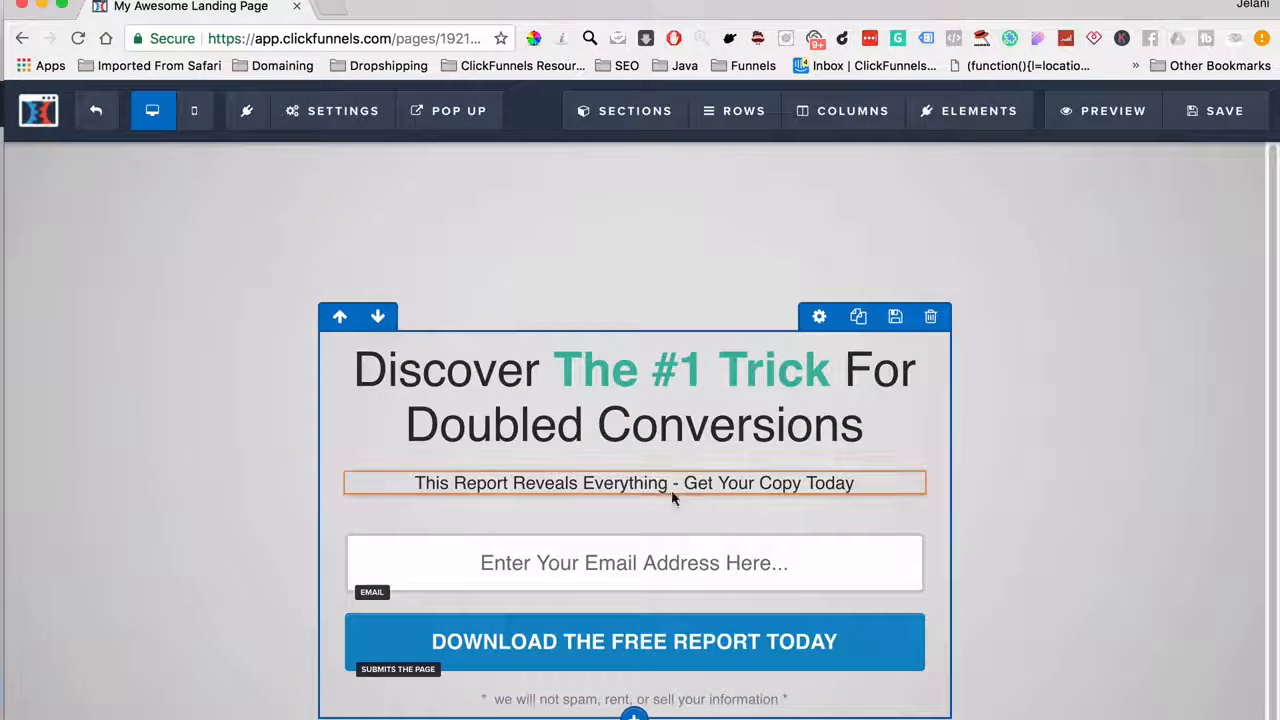
{"action": "scroll", "coordinate": [1039, 248], "scroll_direction": "up", "scroll_amount": 1}
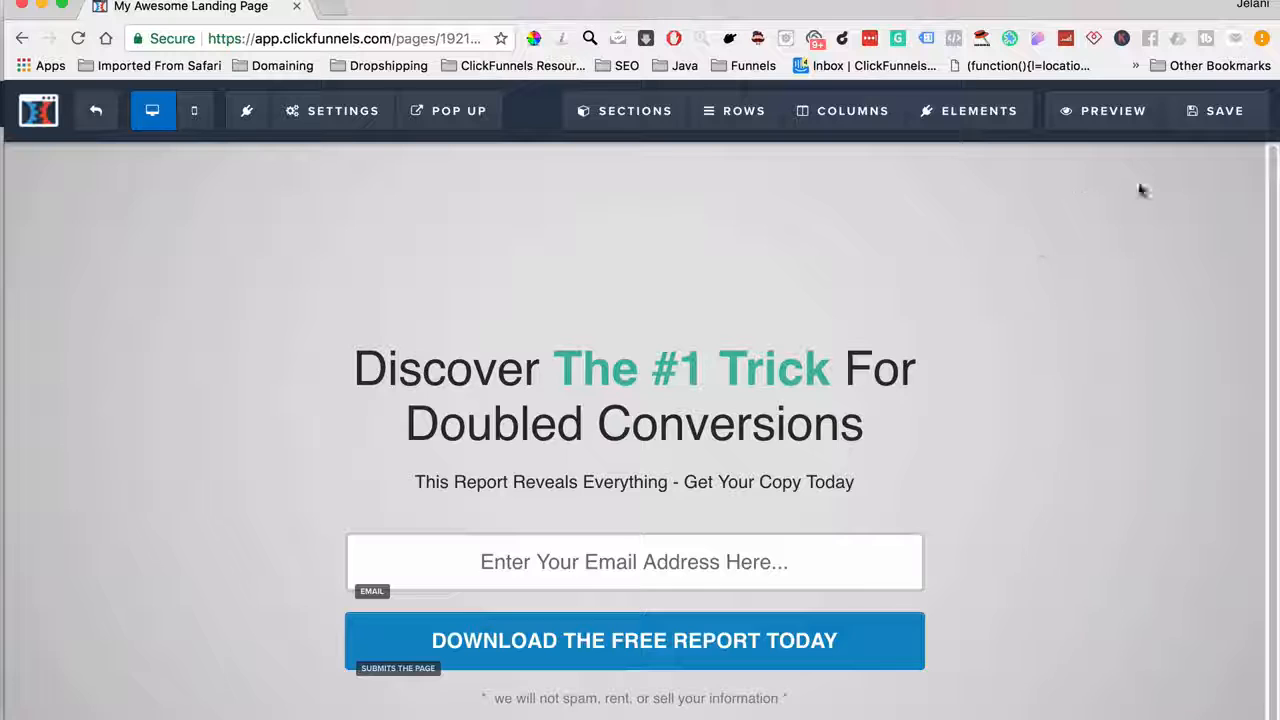
{"action": "left_click", "coordinate": [1195, 116]}
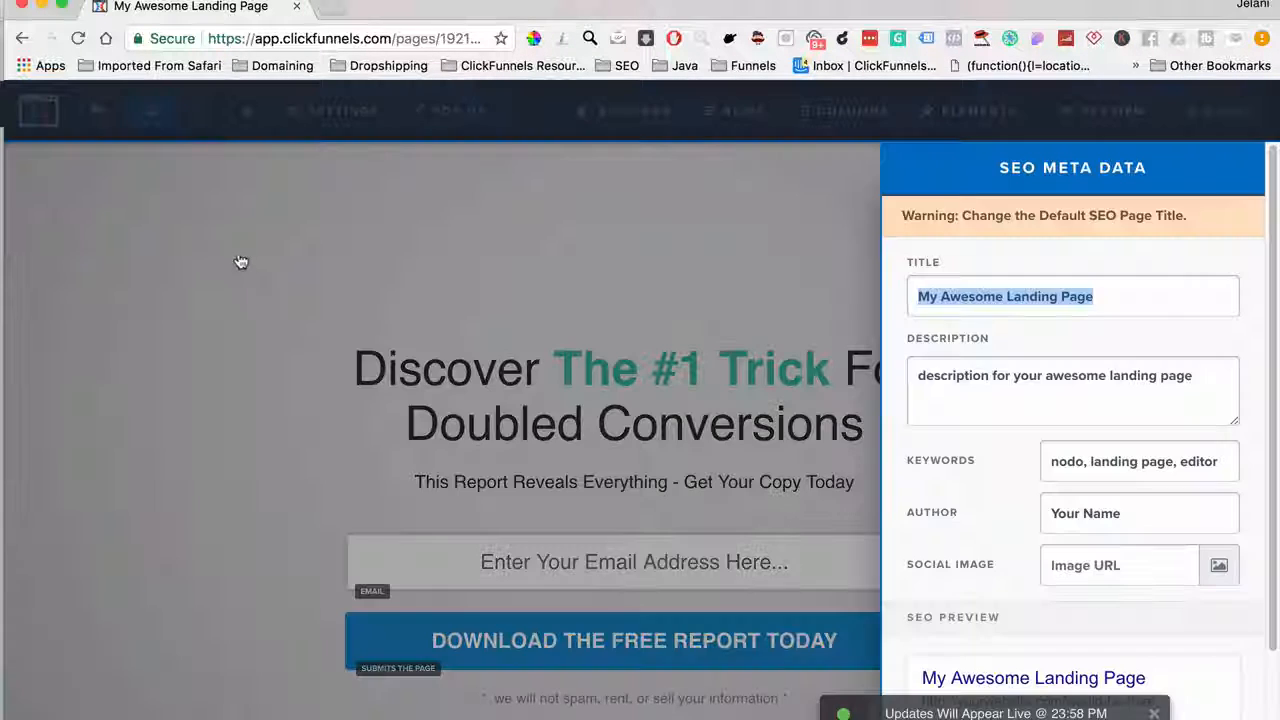
{"action": "left_click", "coordinate": [240, 265]}
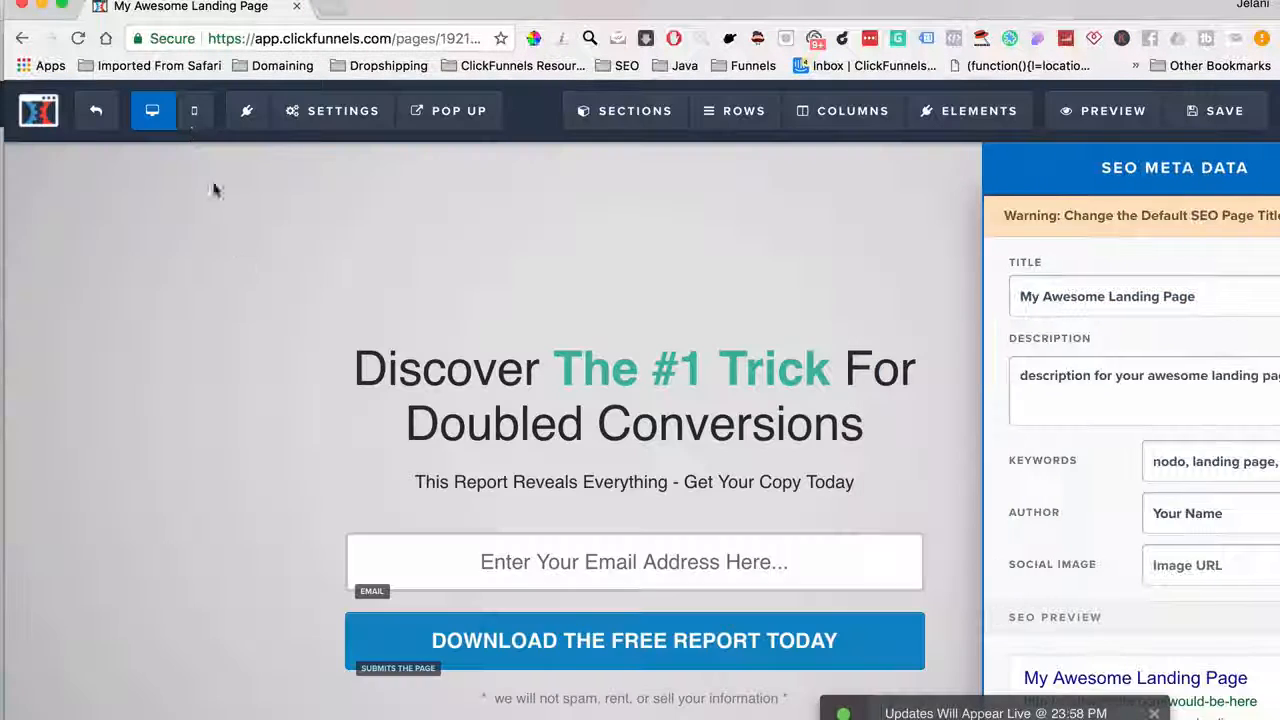
{"action": "left_click", "coordinate": [194, 116]}
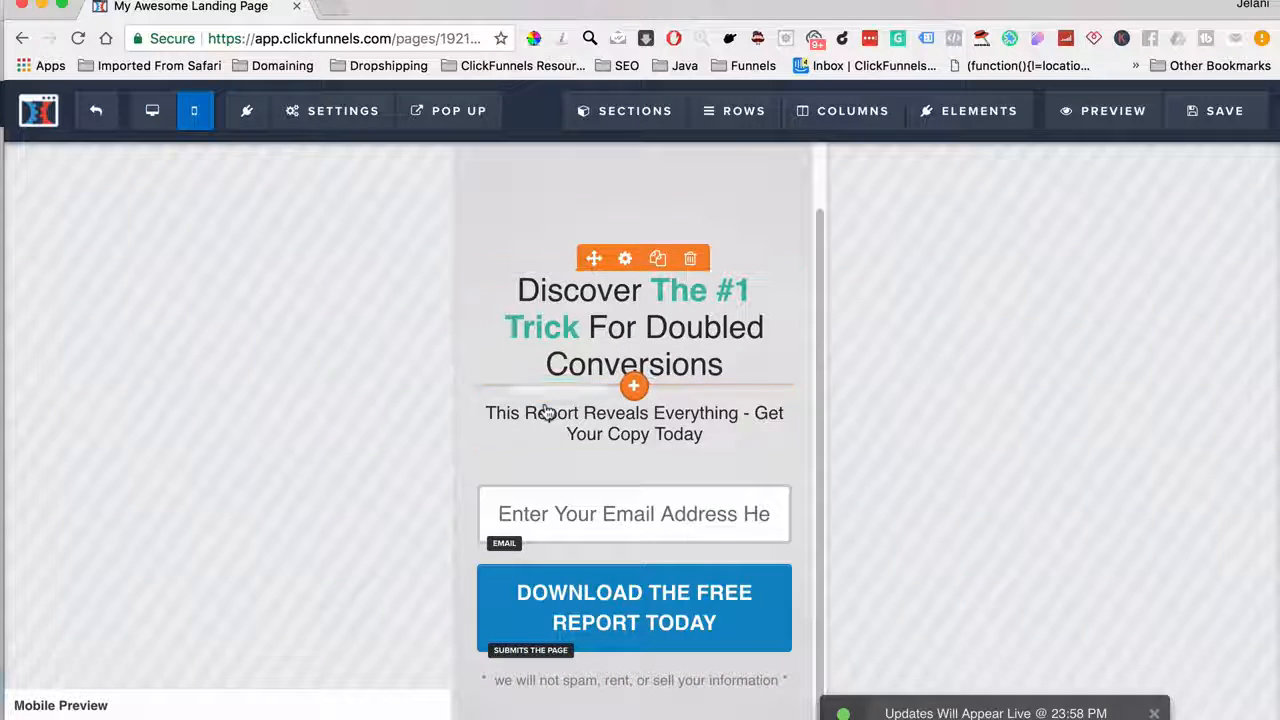
Clone the opt-in section in the desktop layout
{"action": "left_click", "coordinate": [150, 112]}
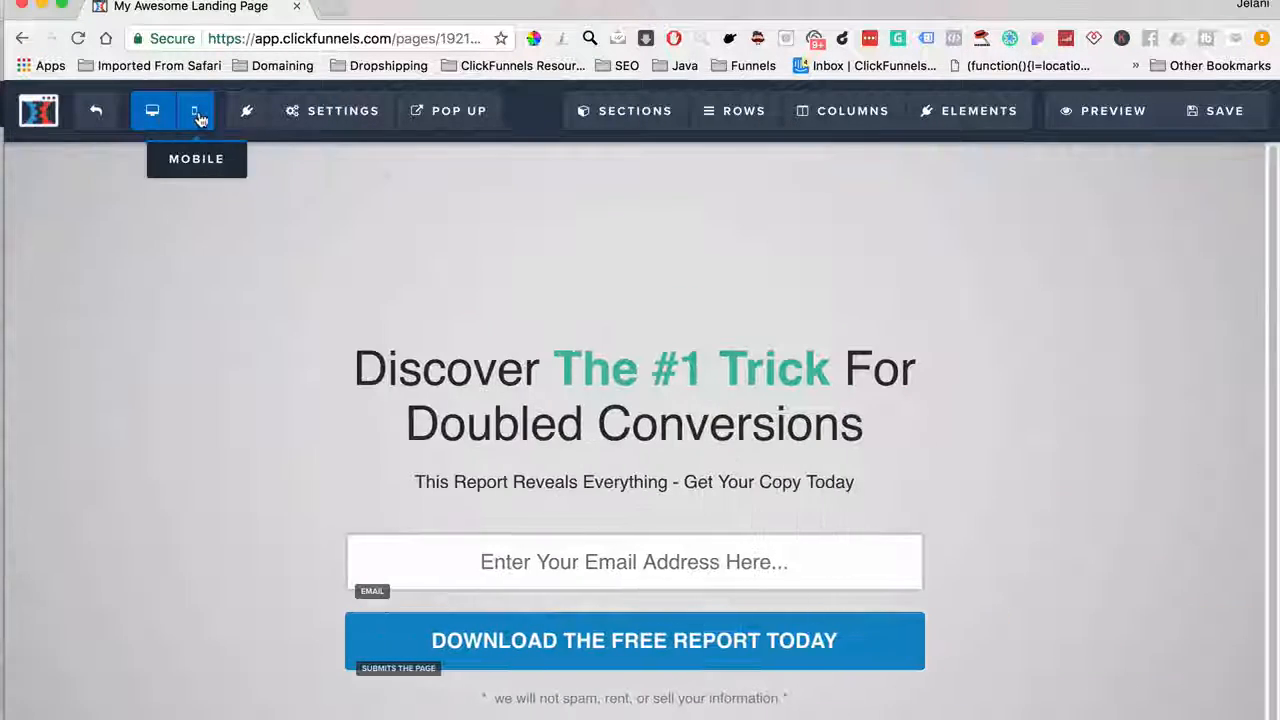
{"action": "left_click", "coordinate": [194, 116]}
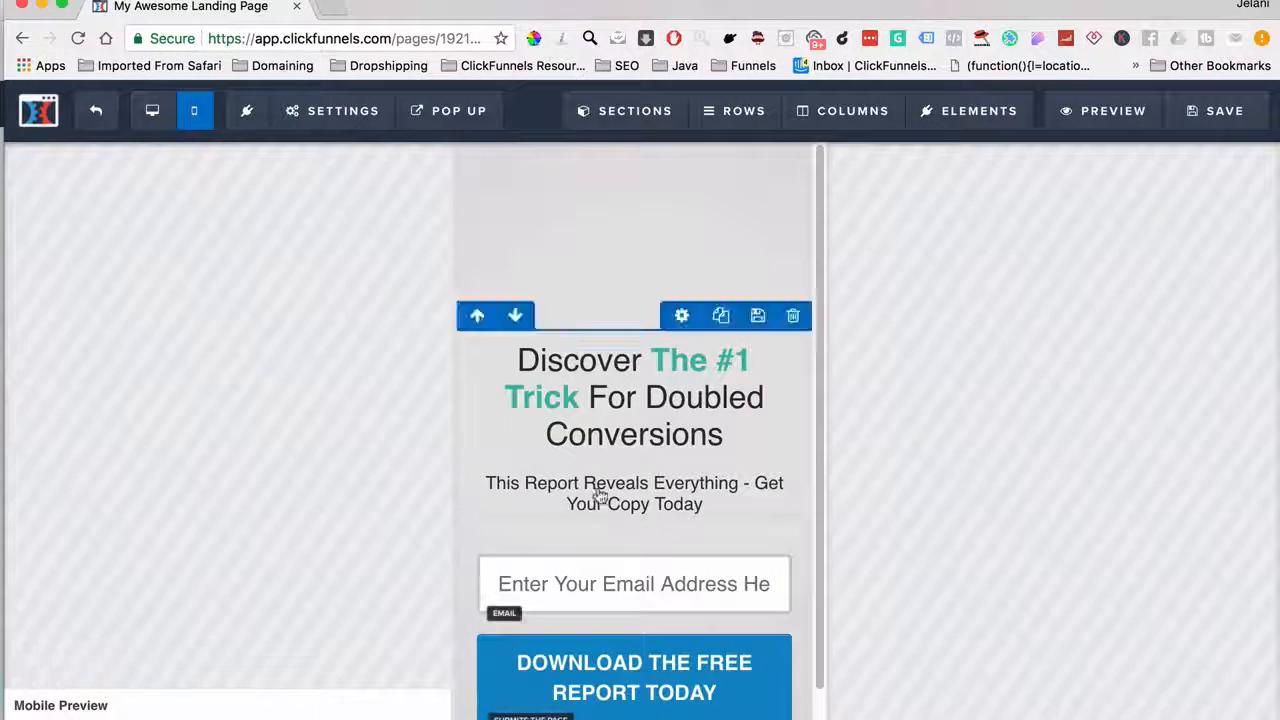
{"action": "scroll", "coordinate": [600, 496], "scroll_direction": "down", "scroll_amount": 1}
{"action": "left_click", "coordinate": [152, 111]}
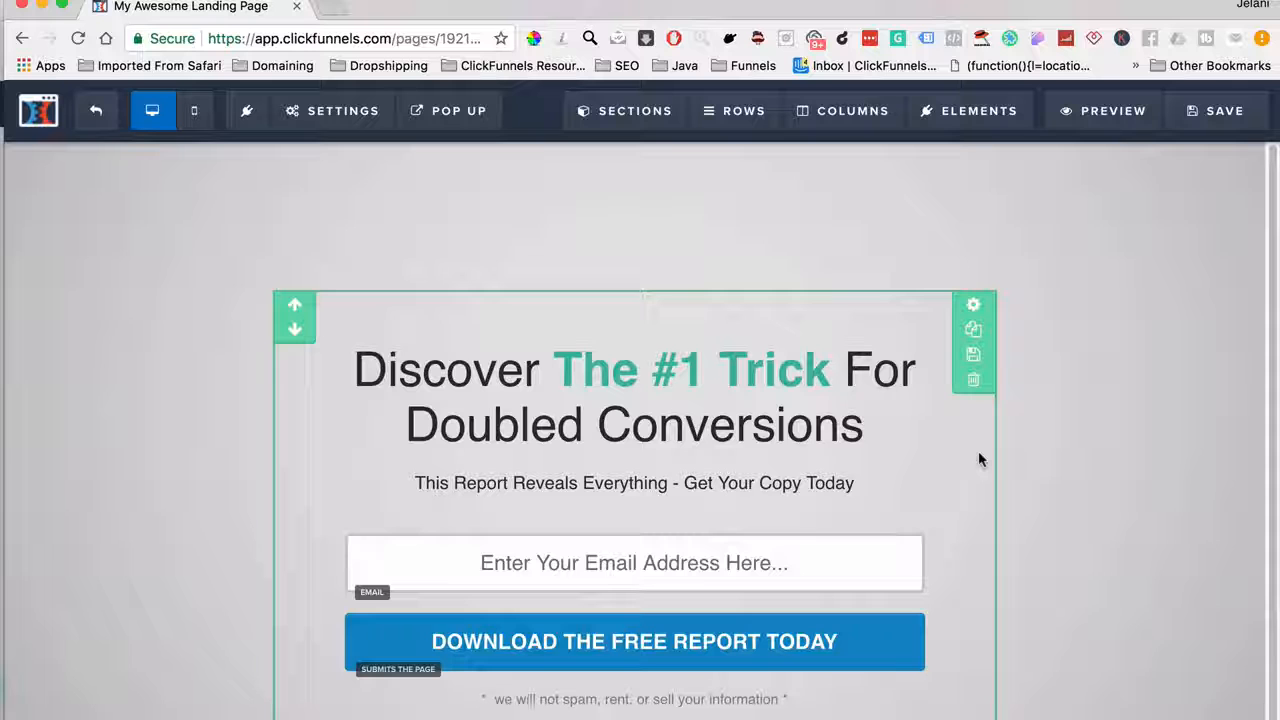
{"action": "left_click", "coordinate": [973, 330]}
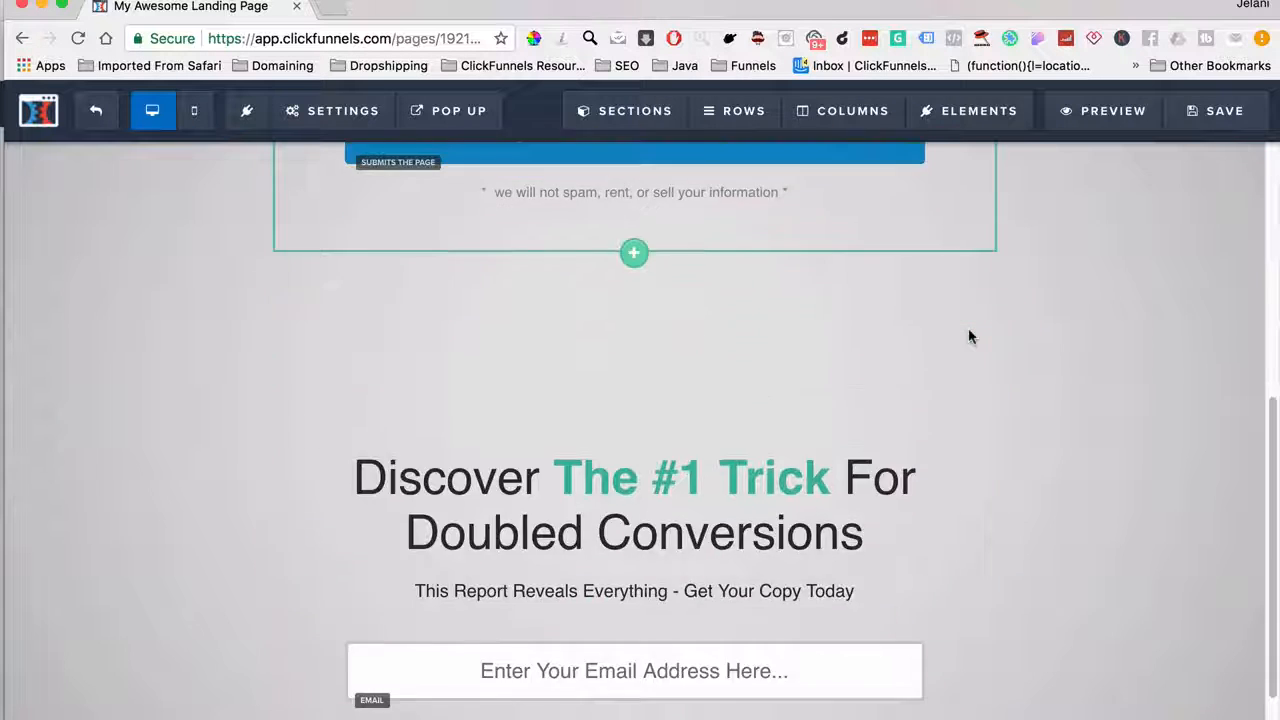
Set the cloned section's visibility to Mobile Only
{"action": "scroll", "coordinate": [630, 457], "scroll_direction": "down", "scroll_amount": 2}
{"action": "scroll", "coordinate": [949, 233], "scroll_direction": "up", "scroll_amount": 1}
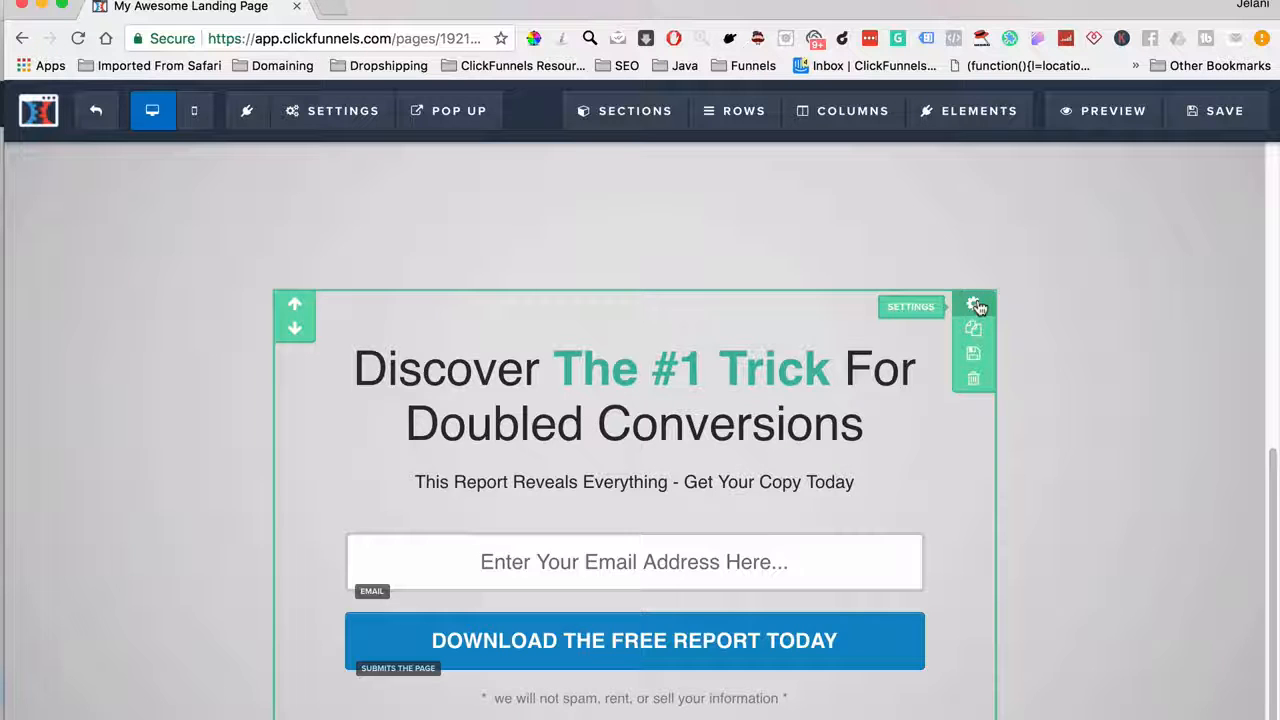
{"action": "scroll", "coordinate": [977, 309], "scroll_direction": "down", "scroll_amount": 8}
{"action": "scroll", "coordinate": [849, 480], "scroll_direction": "up", "scroll_amount": 2}
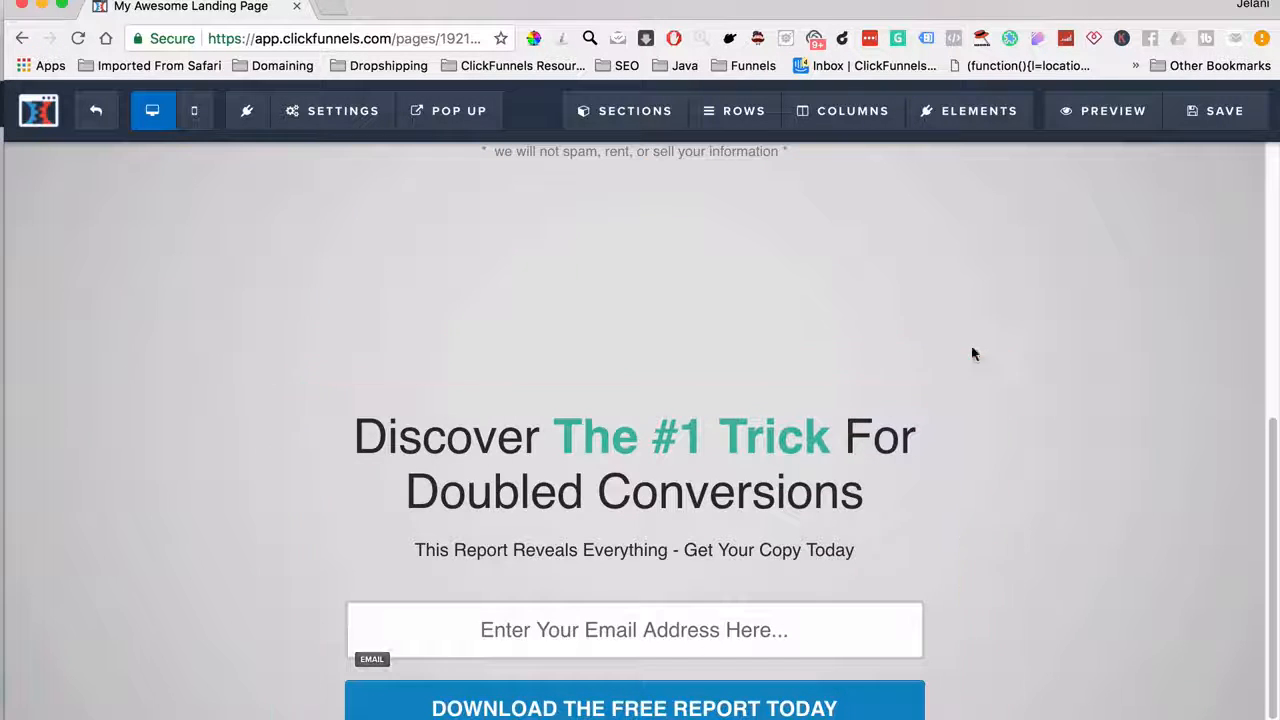
{"action": "left_click", "coordinate": [974, 372]}
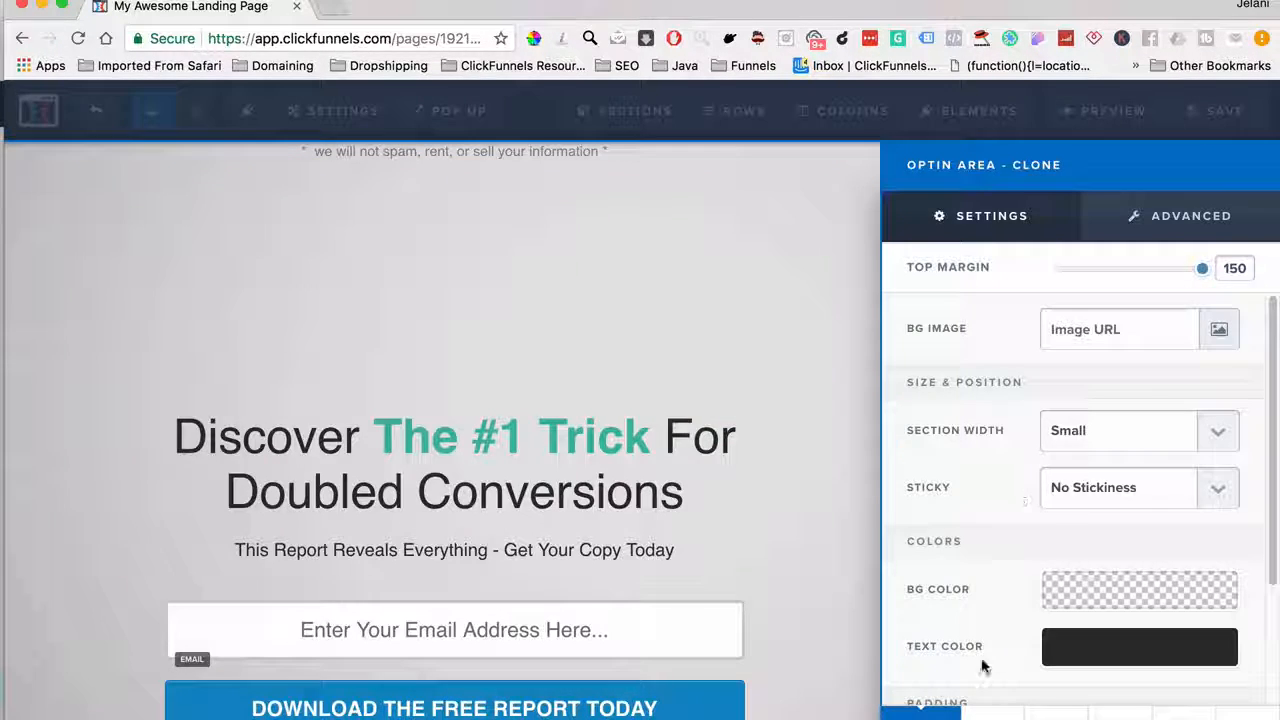
{"action": "left_click", "coordinate": [993, 712]}
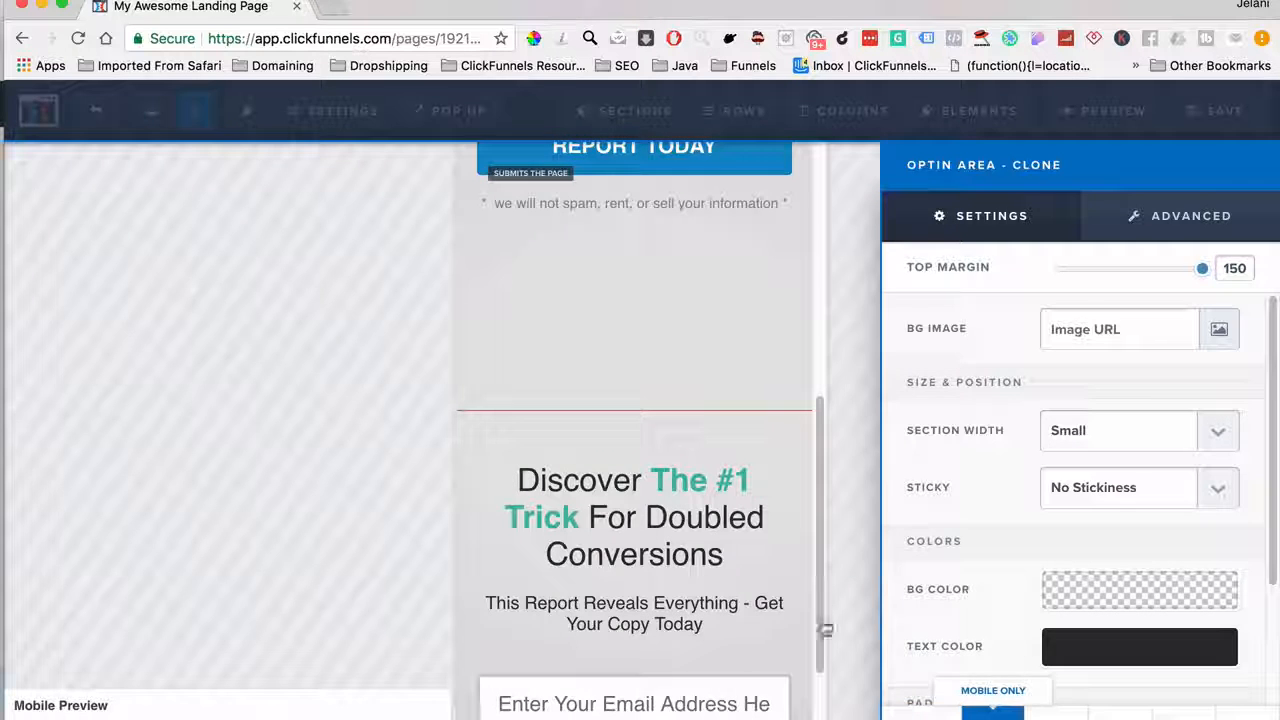
{"action": "left_click", "coordinate": [660, 491]}
{"action": "scroll", "coordinate": [660, 491], "scroll_direction": "up", "scroll_amount": 5}
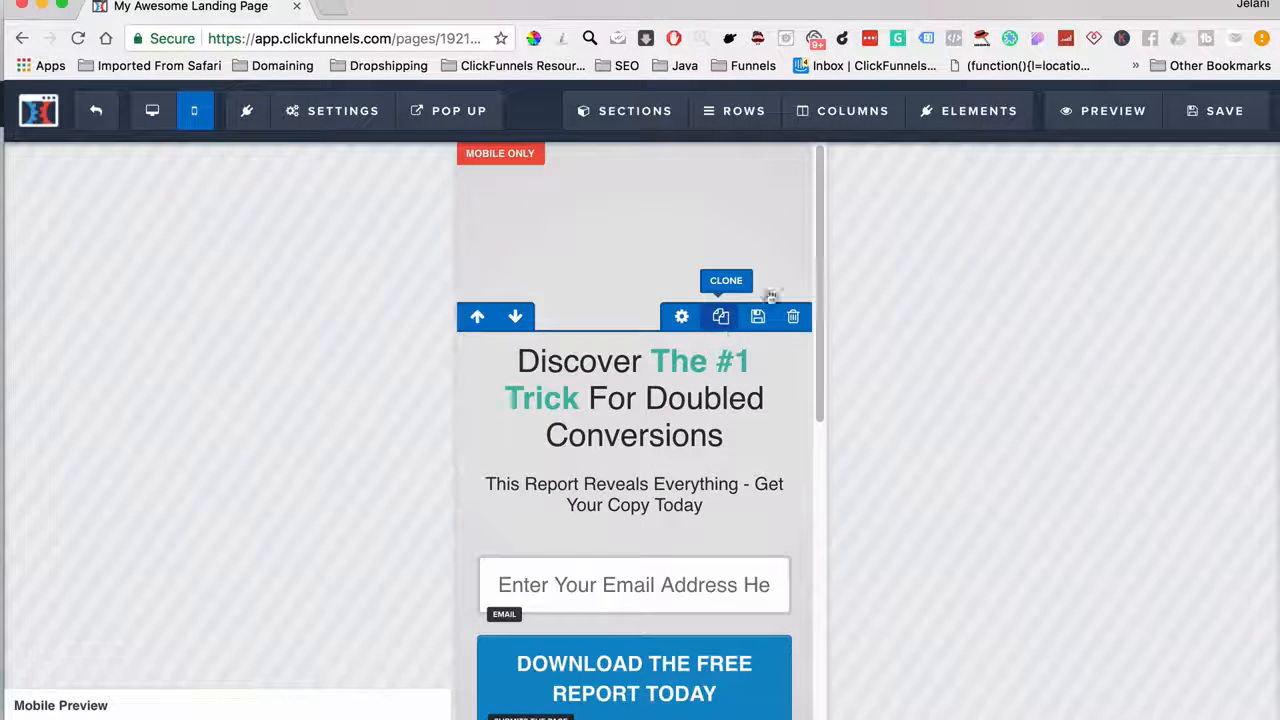
{"action": "left_click", "coordinate": [152, 110]}
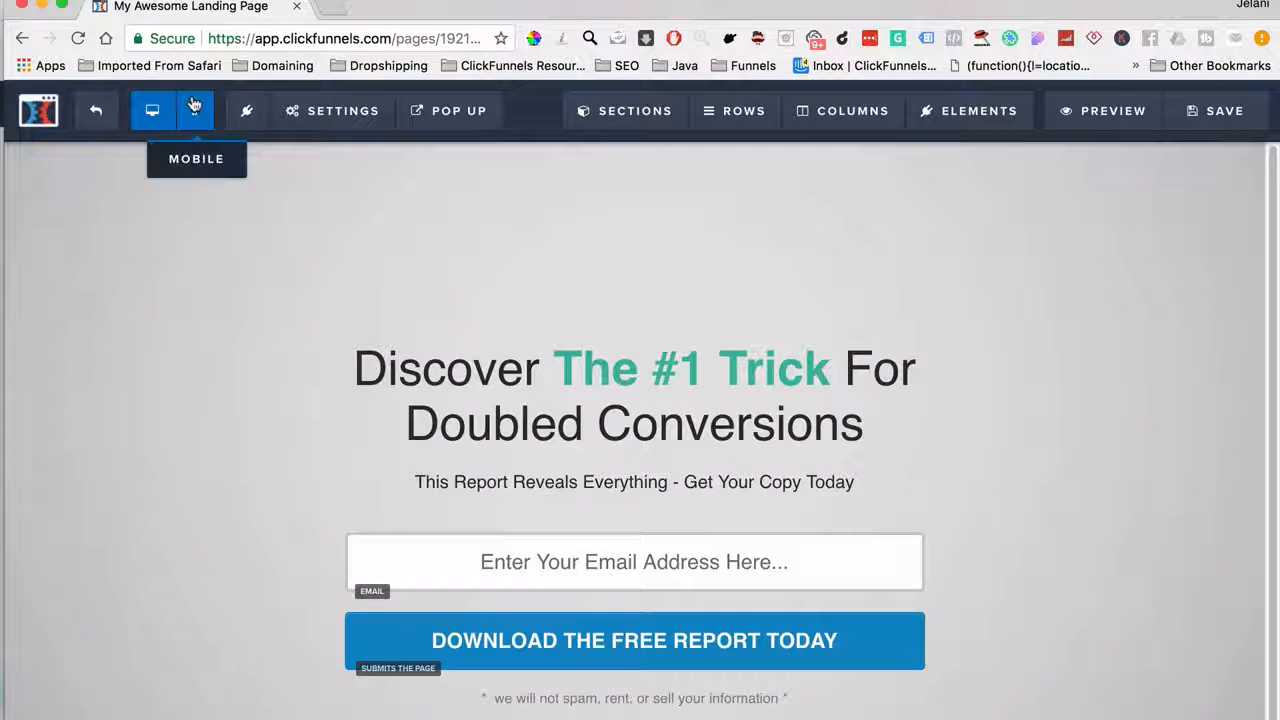
In mobile view, set the headline's Bold Color to red for 'The #1 Trick'
{"action": "left_click", "coordinate": [969, 311]}
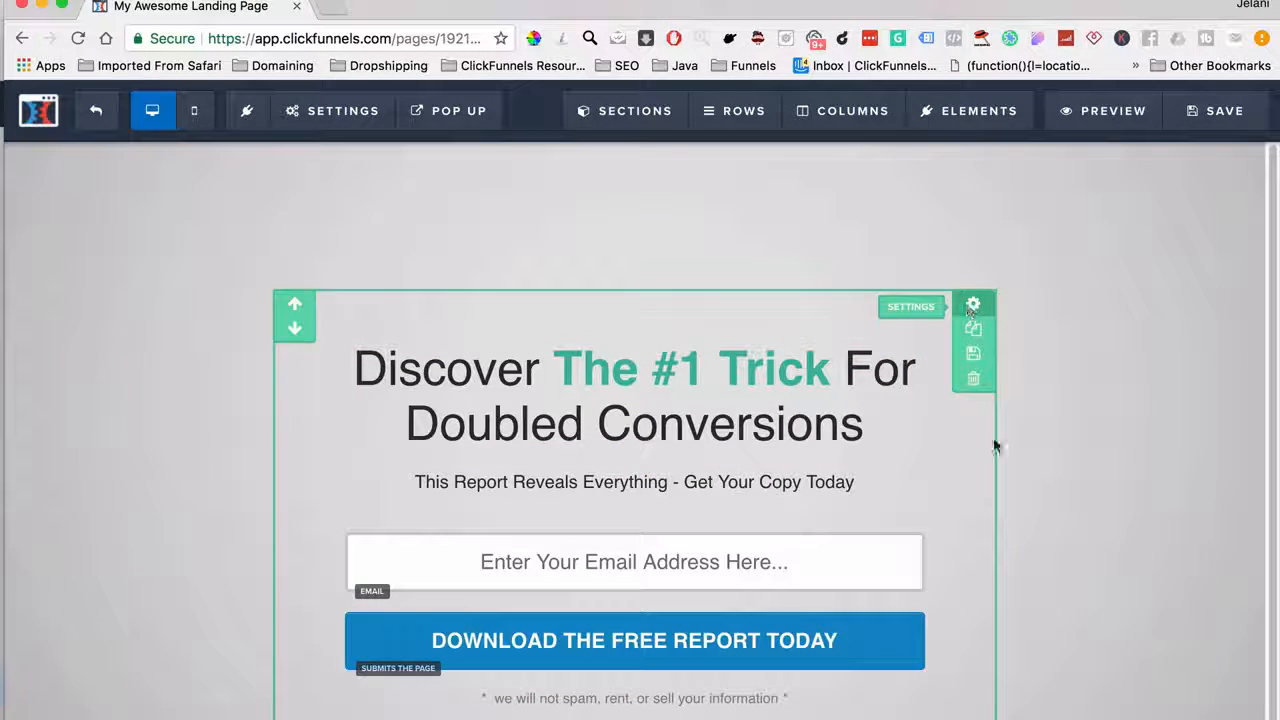
{"action": "scroll", "coordinate": [1014, 586], "scroll_direction": "down", "scroll_amount": 3}
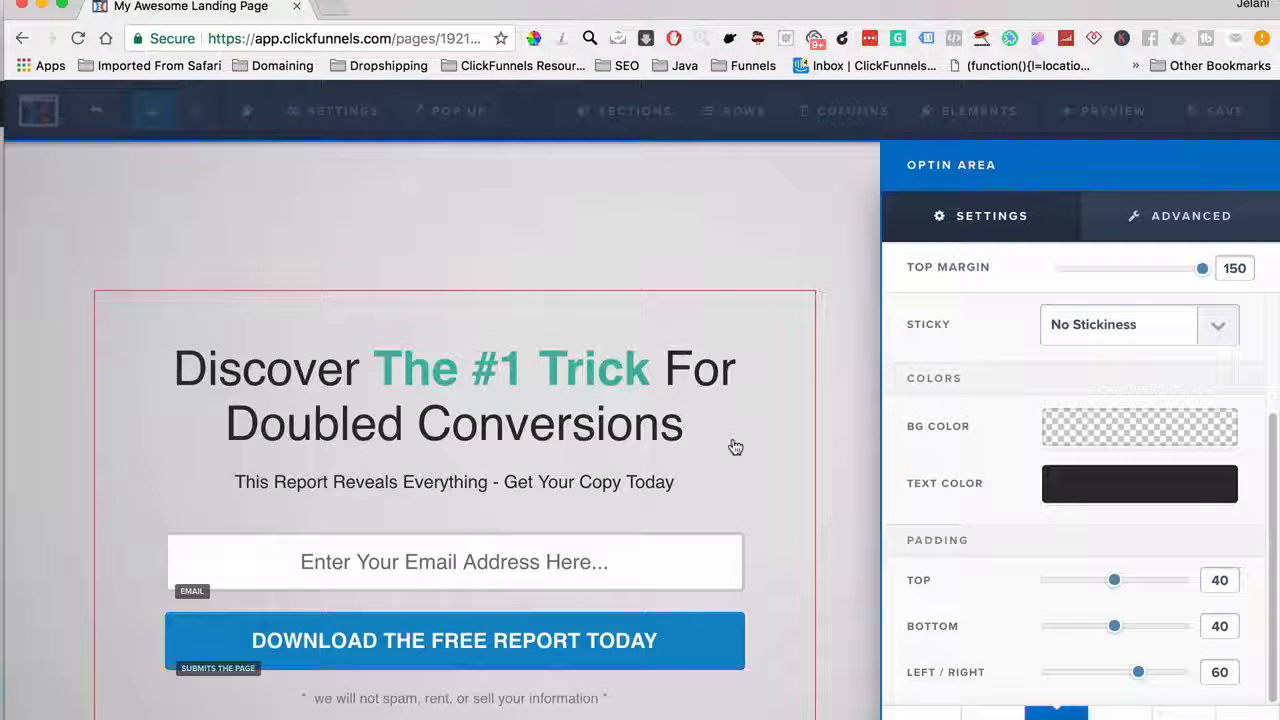
{"action": "left_click", "coordinate": [537, 380]}
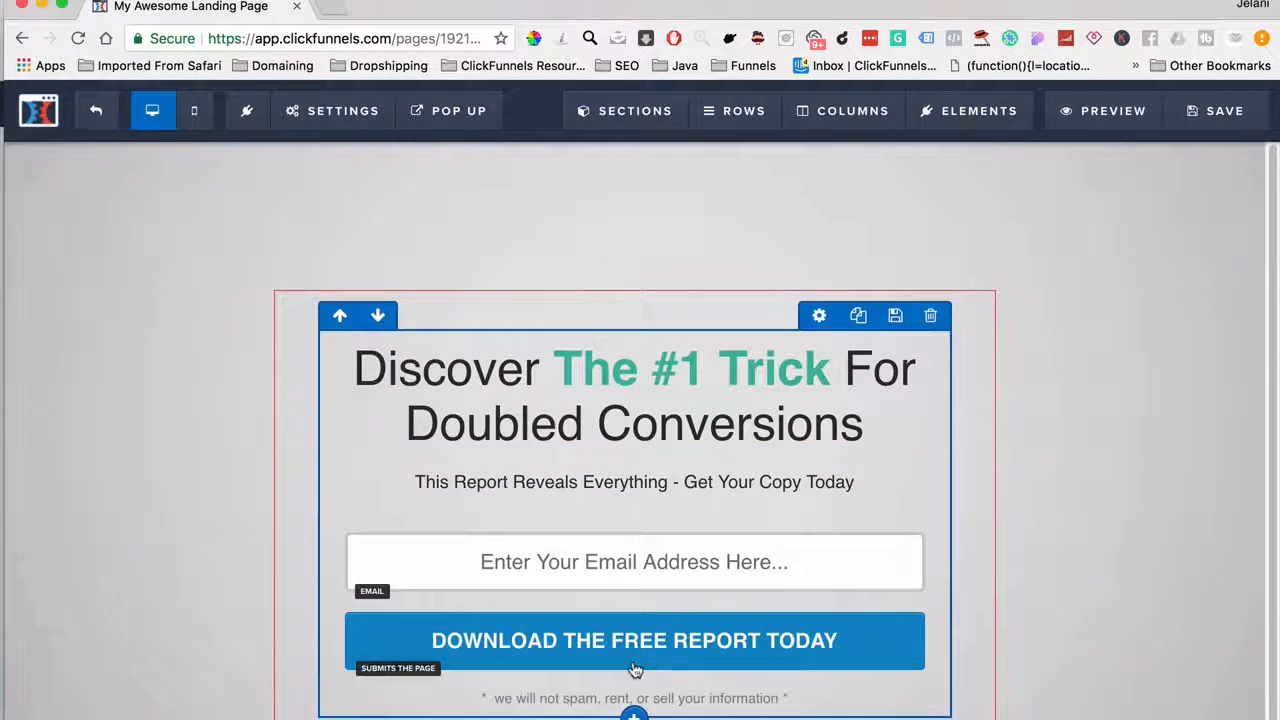
{"action": "left_click", "coordinate": [194, 111]}
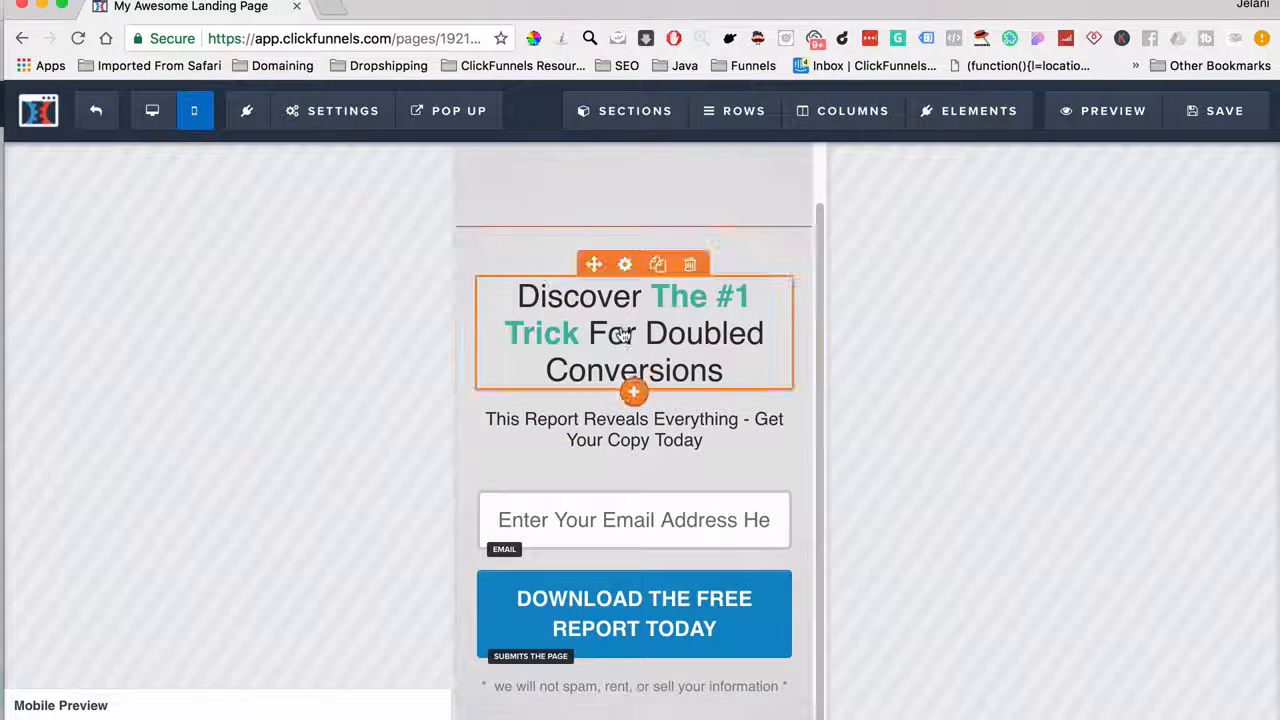
{"action": "left_click", "coordinate": [664, 322]}
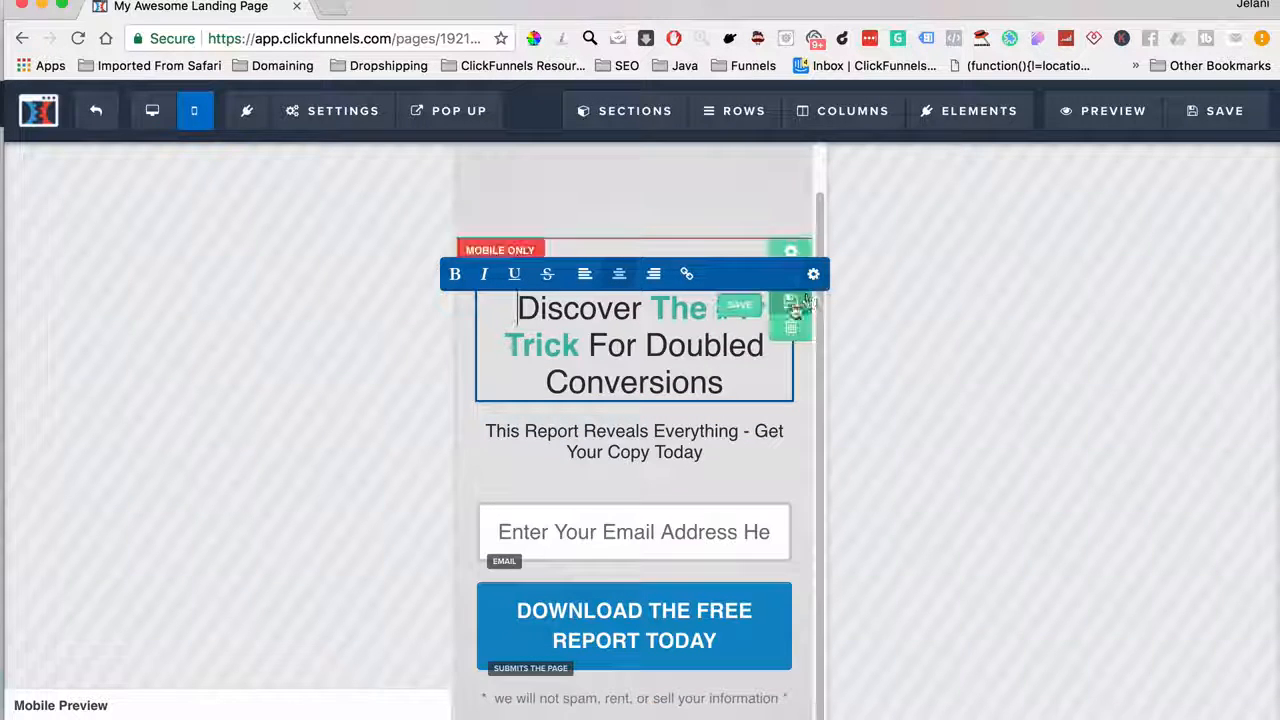
{"action": "left_click", "coordinate": [811, 288]}
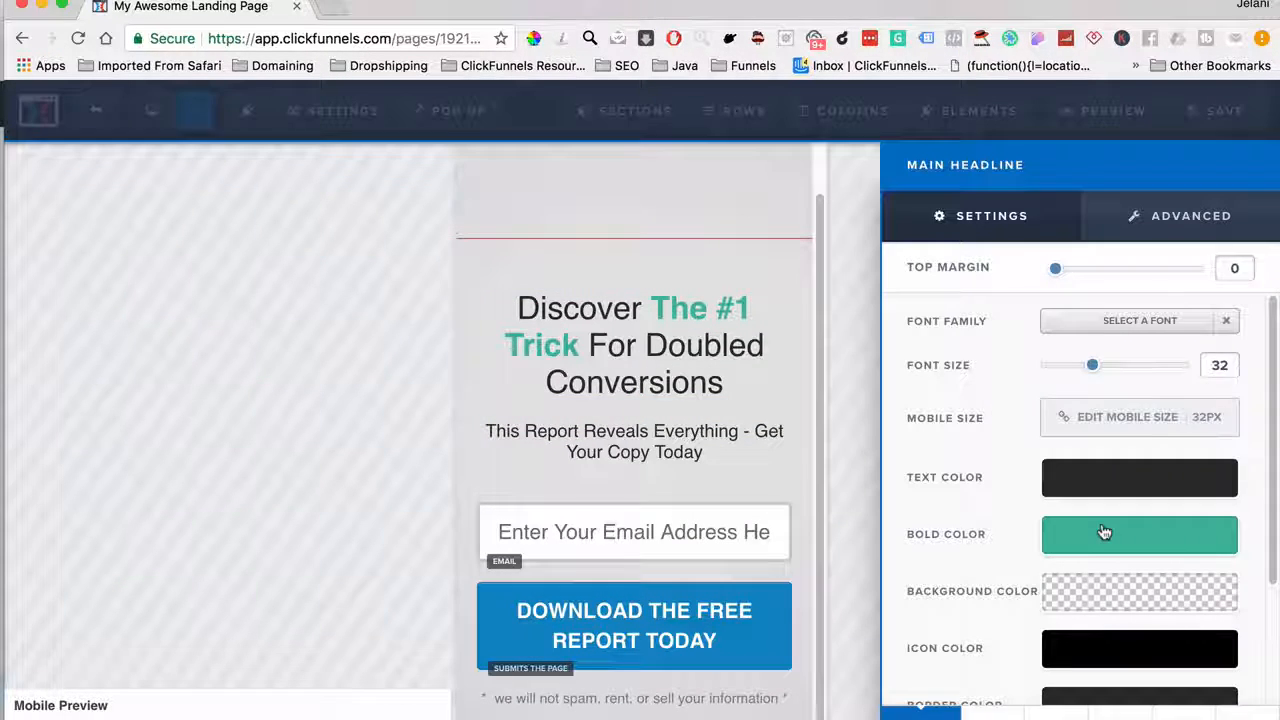
{"action": "left_click", "coordinate": [1104, 533]}
{"action": "left_click", "coordinate": [962, 399]}
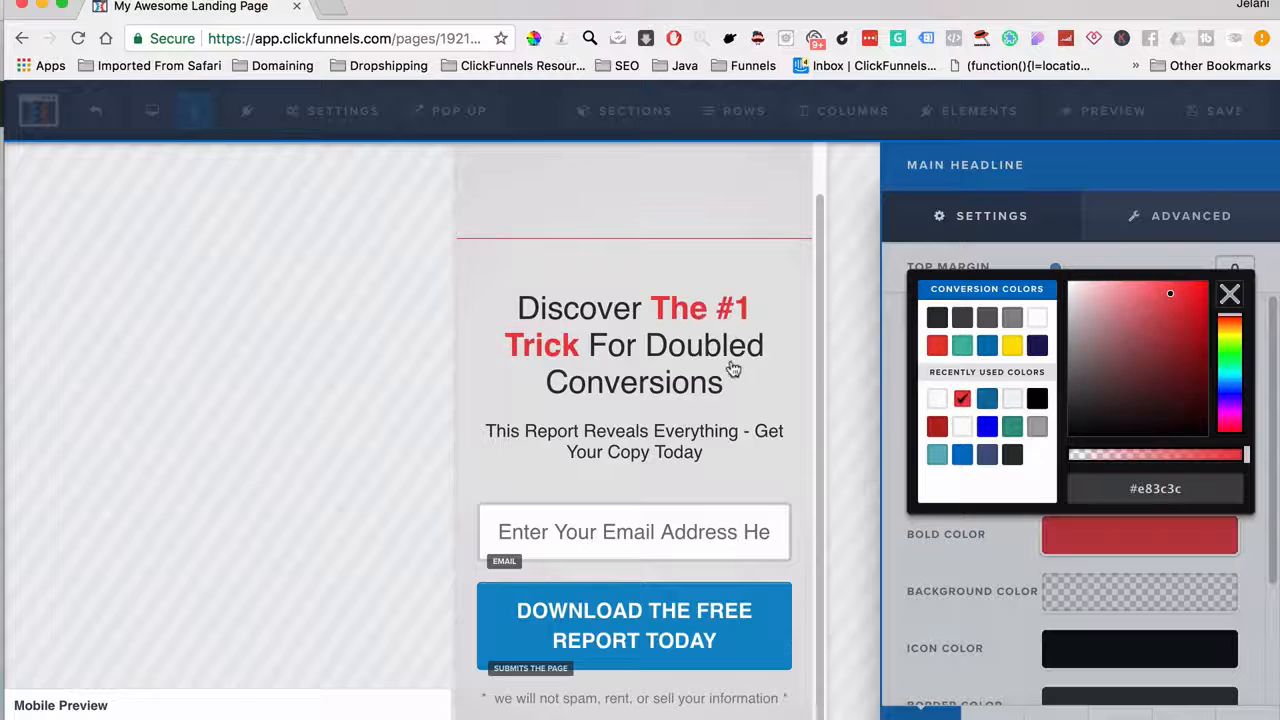
{"action": "left_click", "coordinate": [731, 366]}
Save the page and compare its desktop and mobile layouts
{"action": "left_click", "coordinate": [1165, 113]}
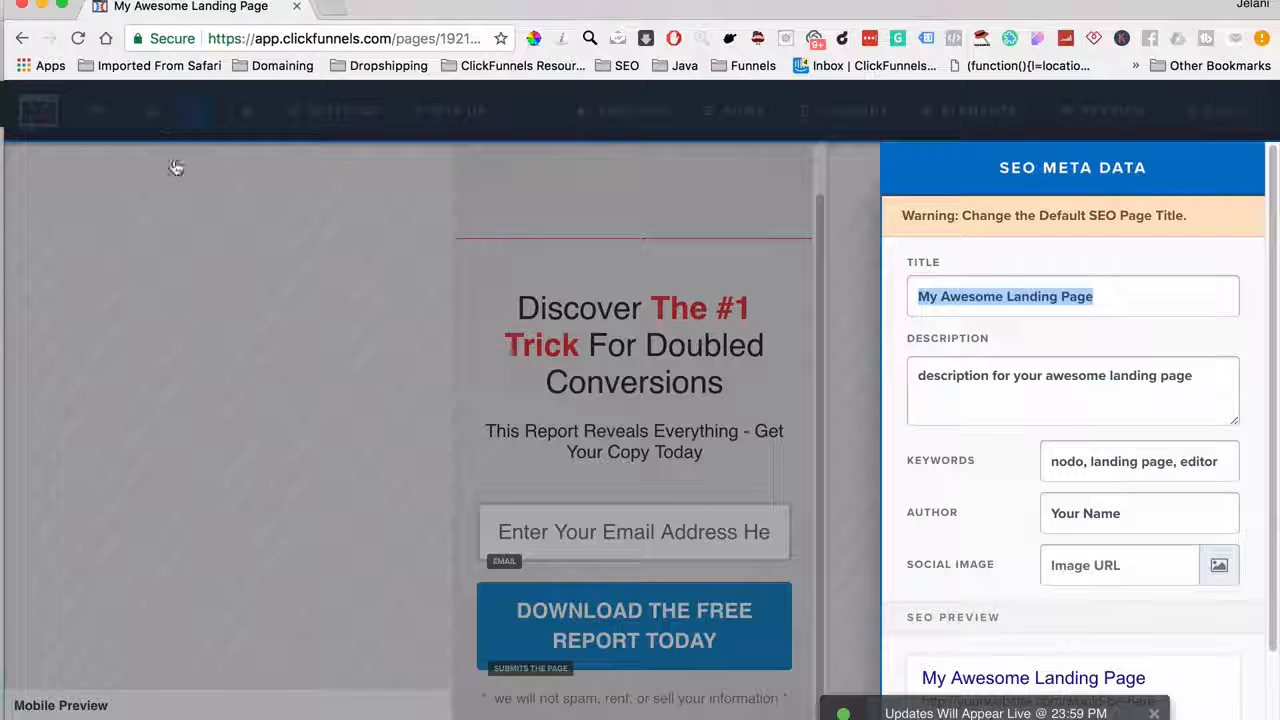
{"action": "left_click", "coordinate": [226, 266]}
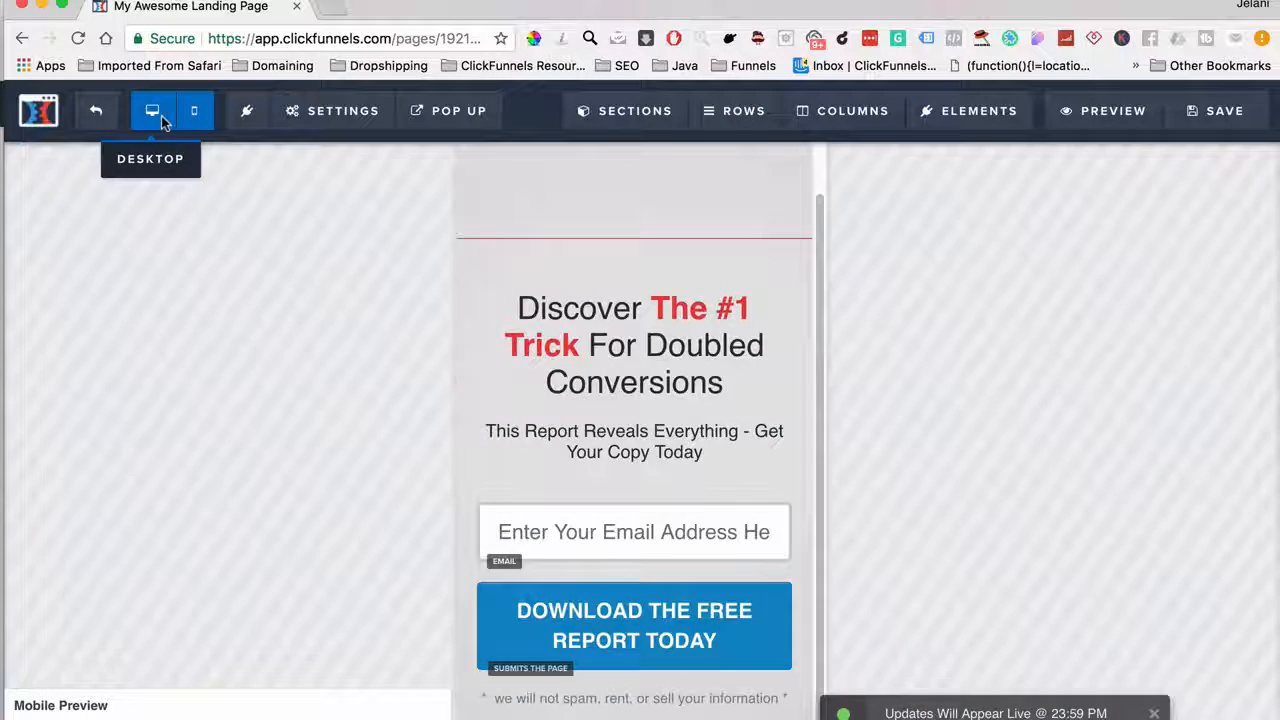
{"action": "left_click", "coordinate": [163, 120]}
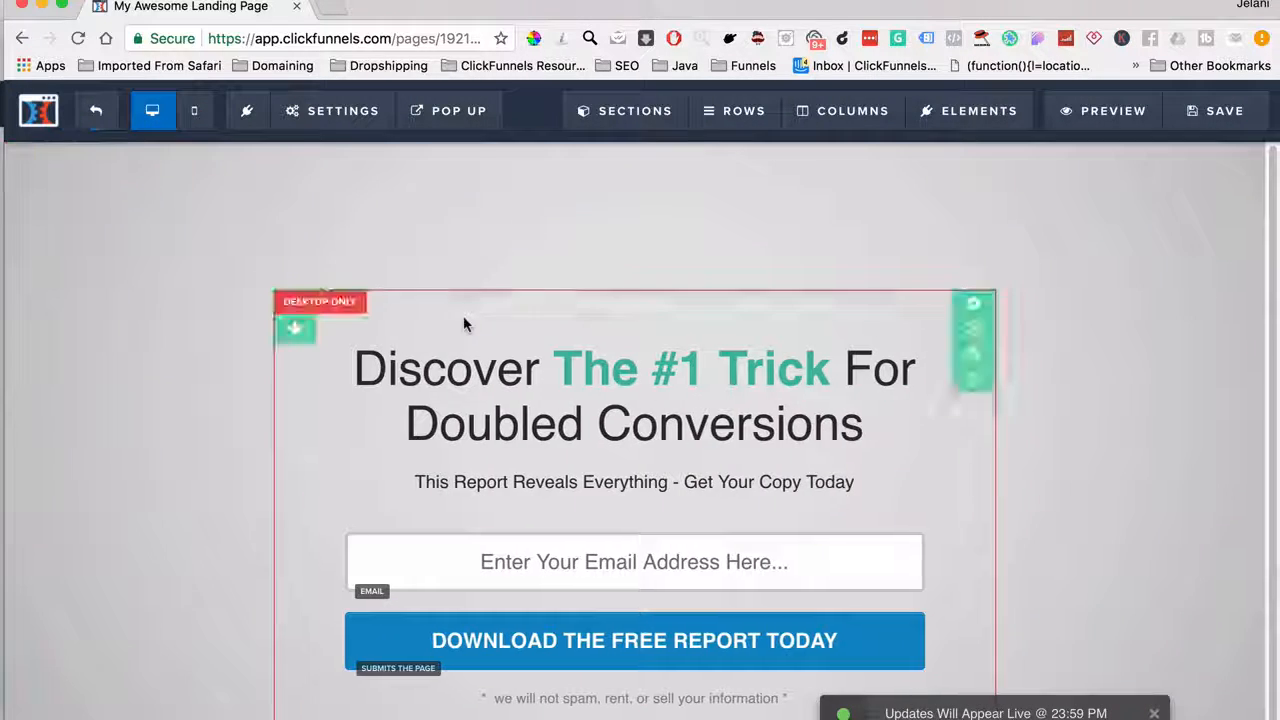
{"action": "left_click", "coordinate": [196, 112]}
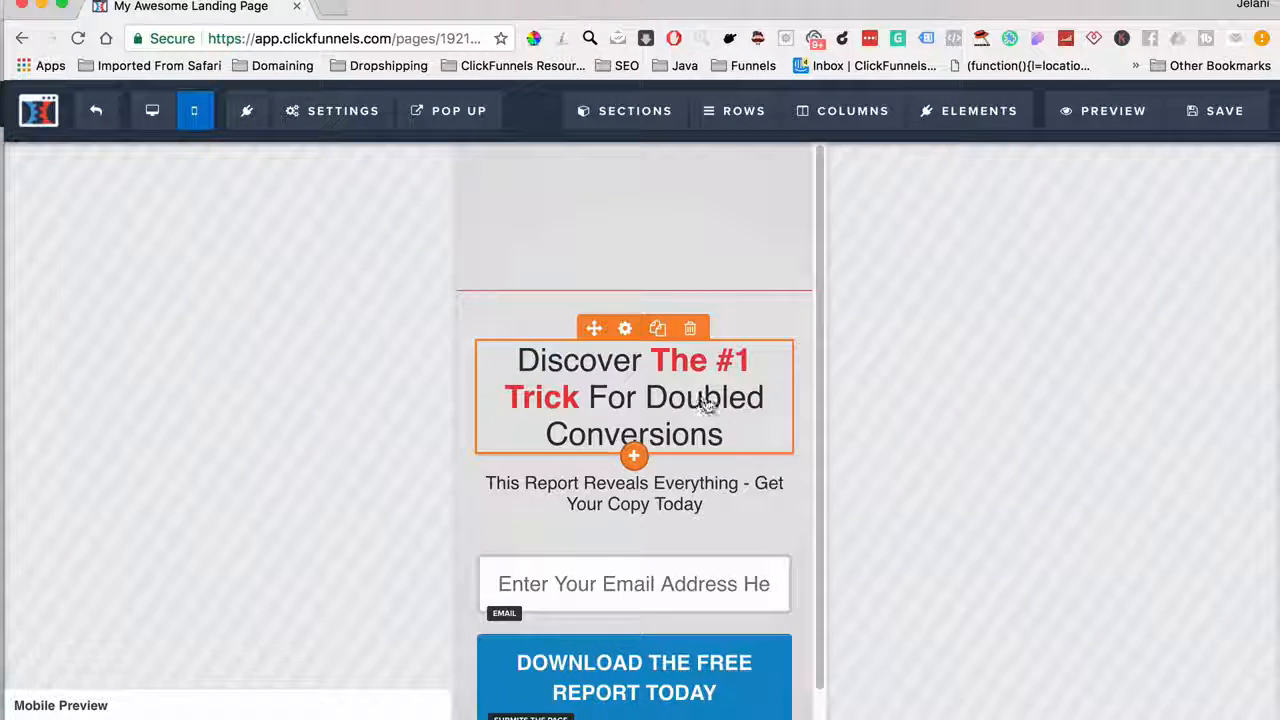
{"action": "left_click", "coordinate": [153, 115]}
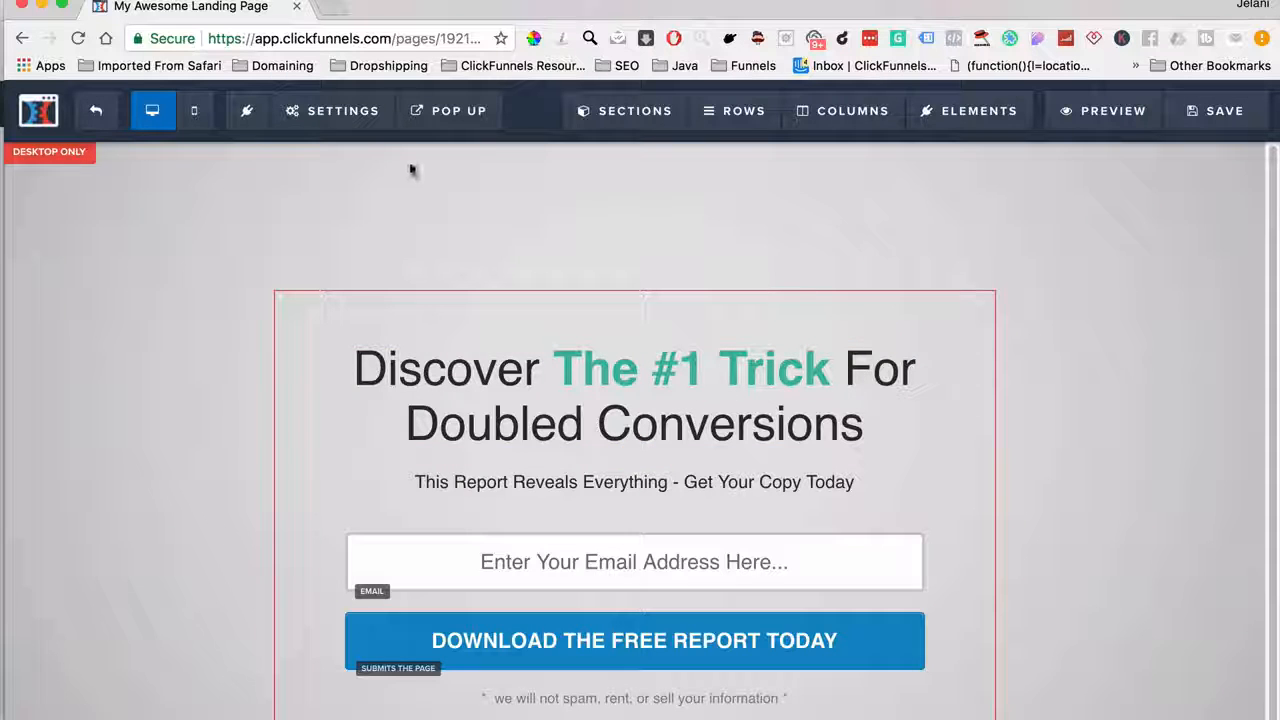
{"action": "left_click", "coordinate": [96, 111]}
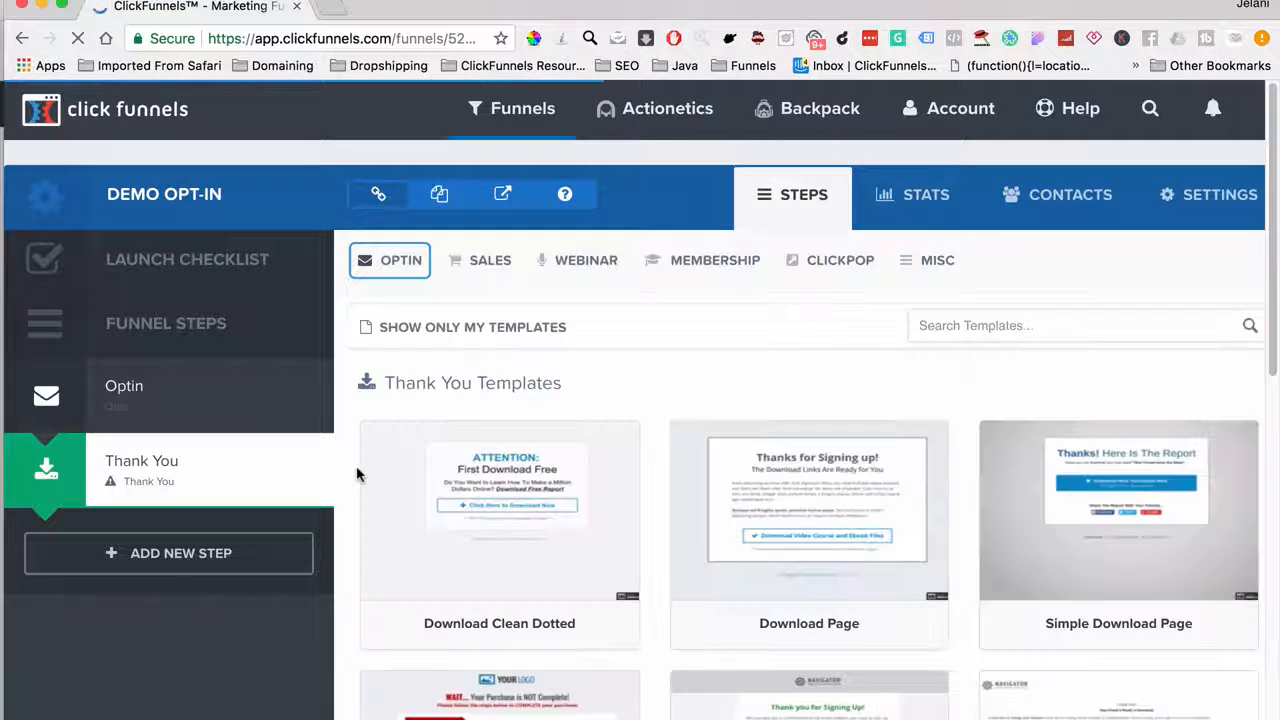
Browse the Thank You Templates to pick 3 Step Thank You for the Thank You step
{"action": "scroll", "coordinate": [890, 500], "scroll_direction": "down", "scroll_amount": 3}
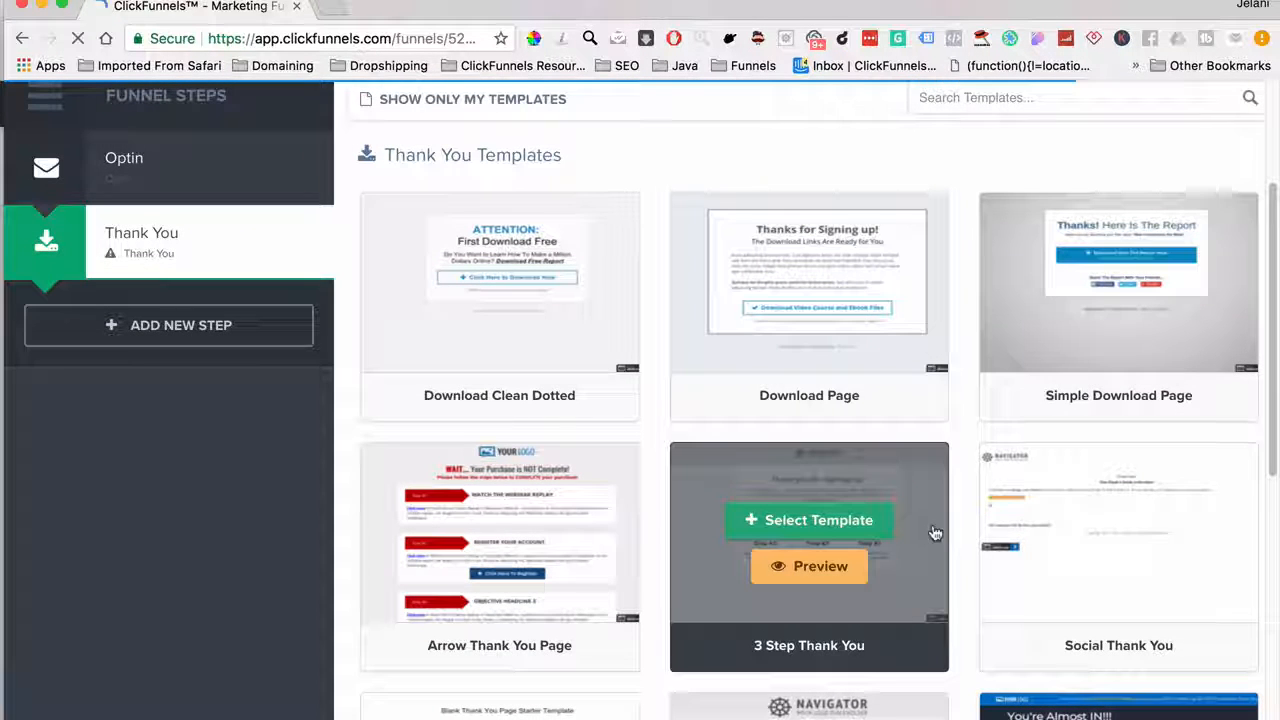
{"action": "scroll", "coordinate": [503, 555], "scroll_direction": "down", "scroll_amount": 5}
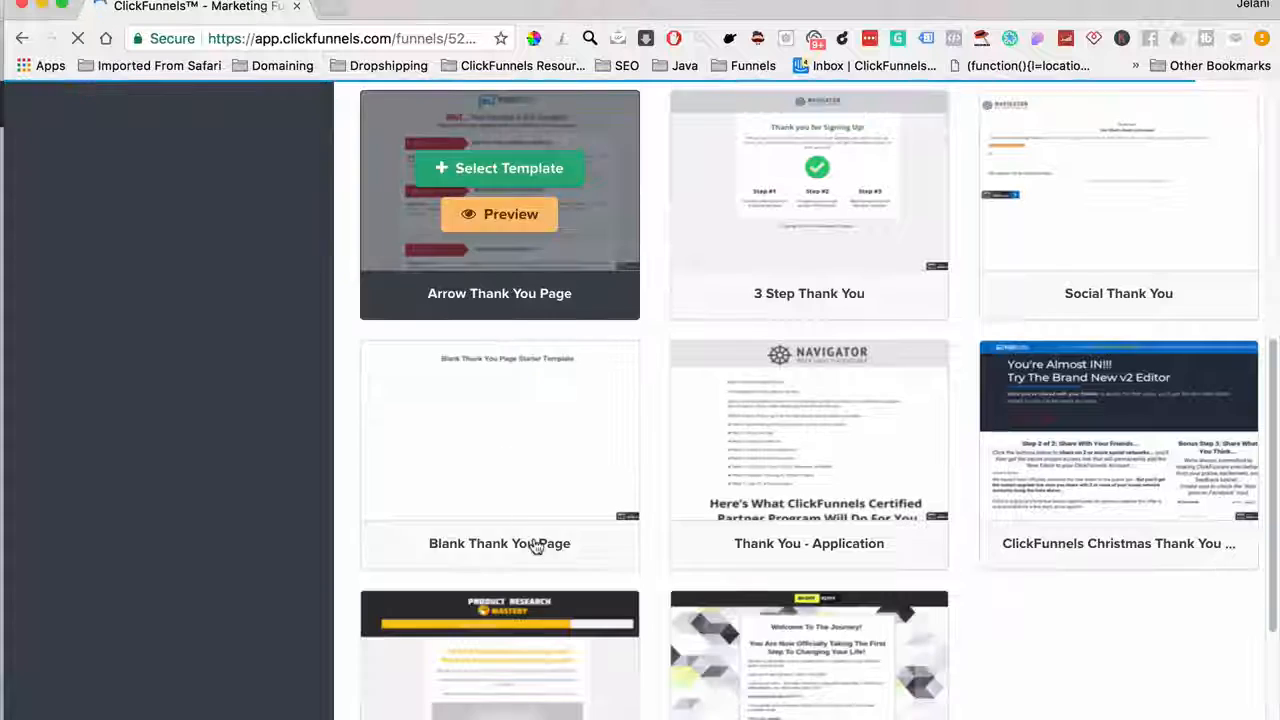
{"action": "scroll", "coordinate": [495, 335], "scroll_direction": "up", "scroll_amount": 3}
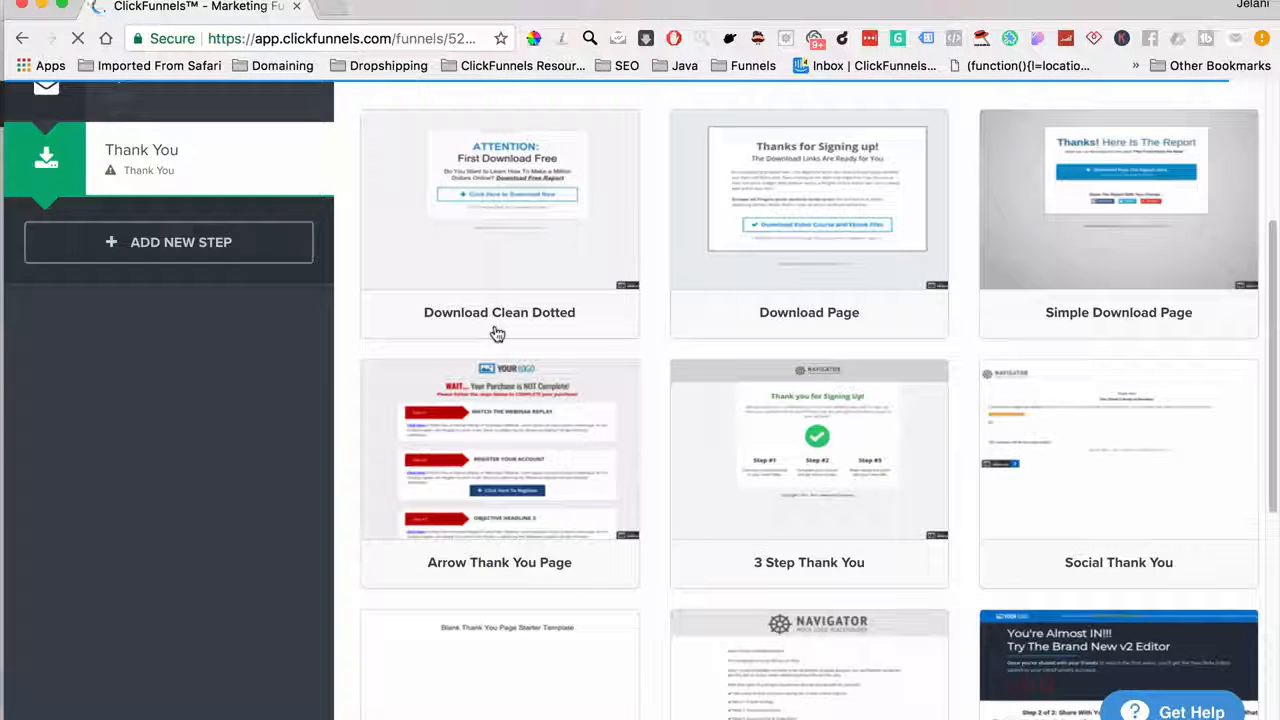
{"action": "mouse_move", "coordinate": [486, 429]}
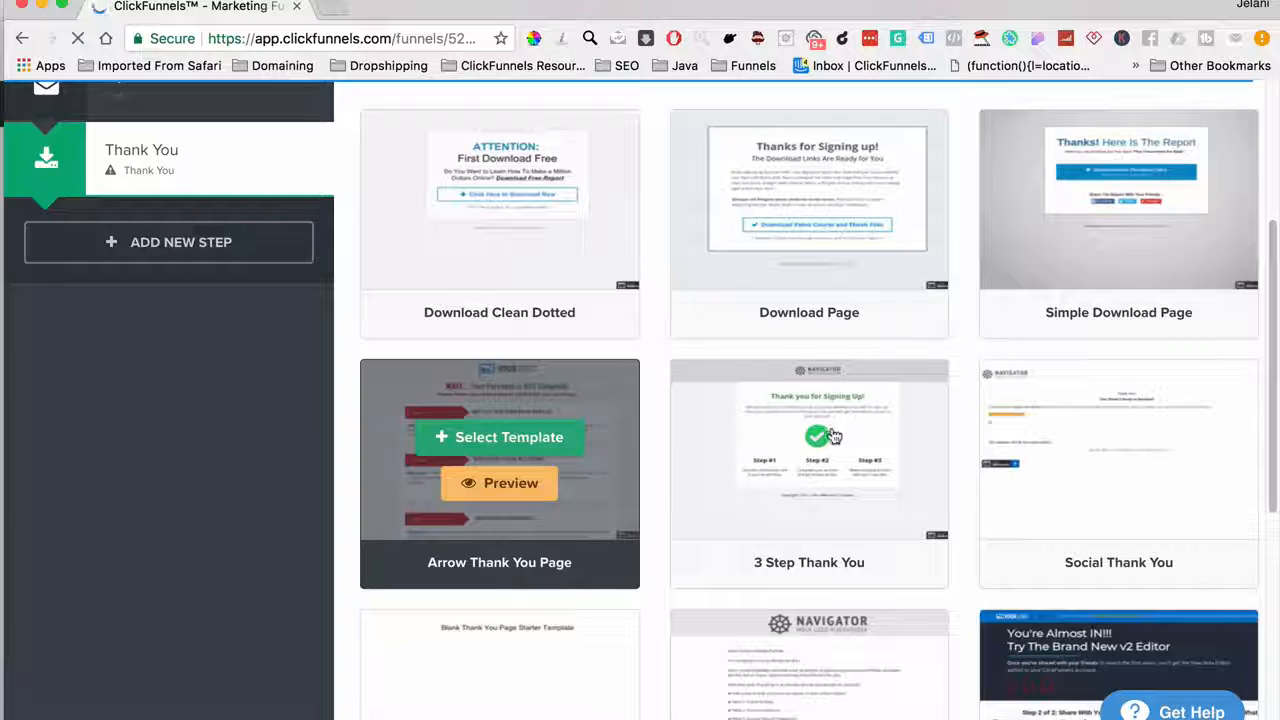
{"action": "mouse_move", "coordinate": [808, 437]}
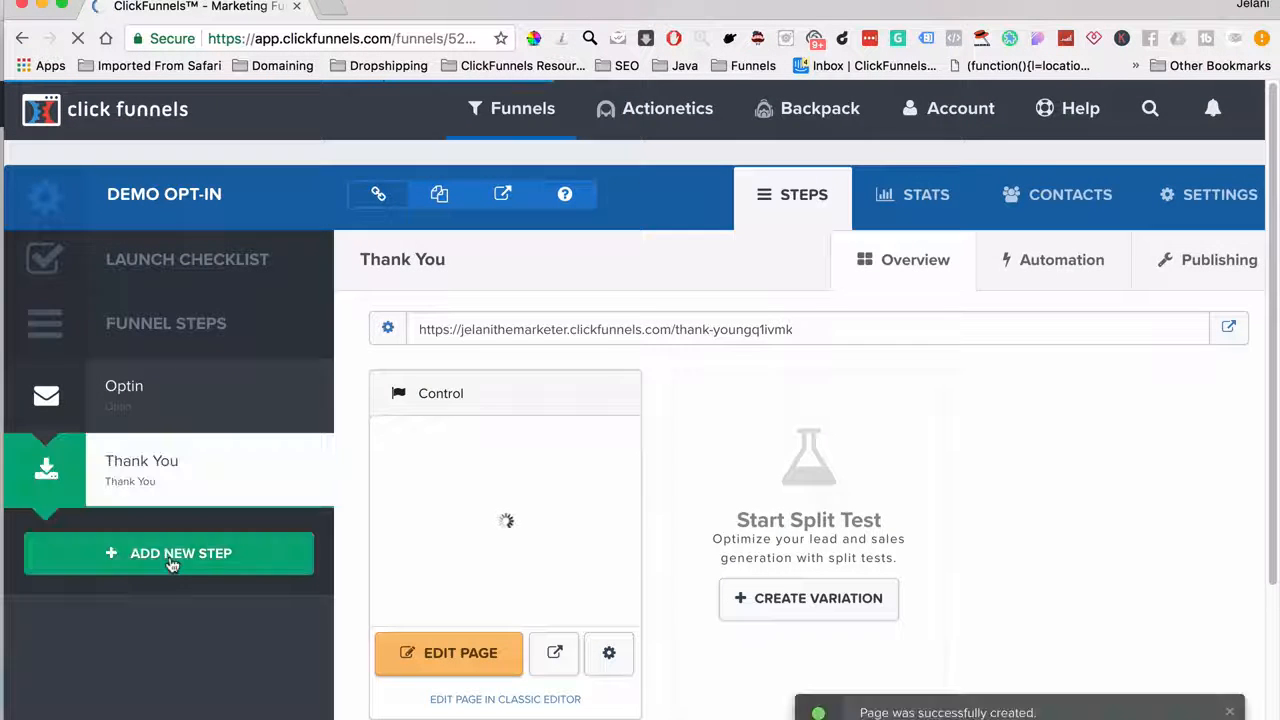
Add a new step to Demo Opt-In and name it 'Demo Order'
{"action": "left_click", "coordinate": [172, 565]}
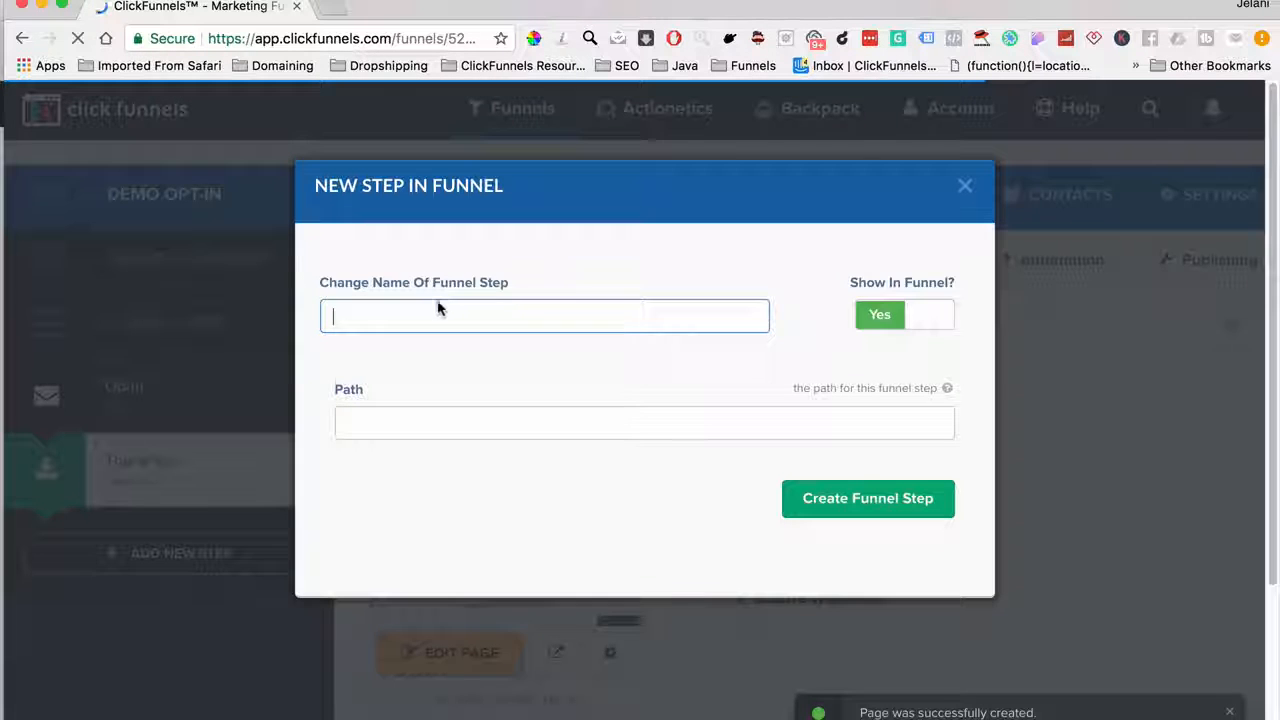
{"action": "type", "text": "Ord"}
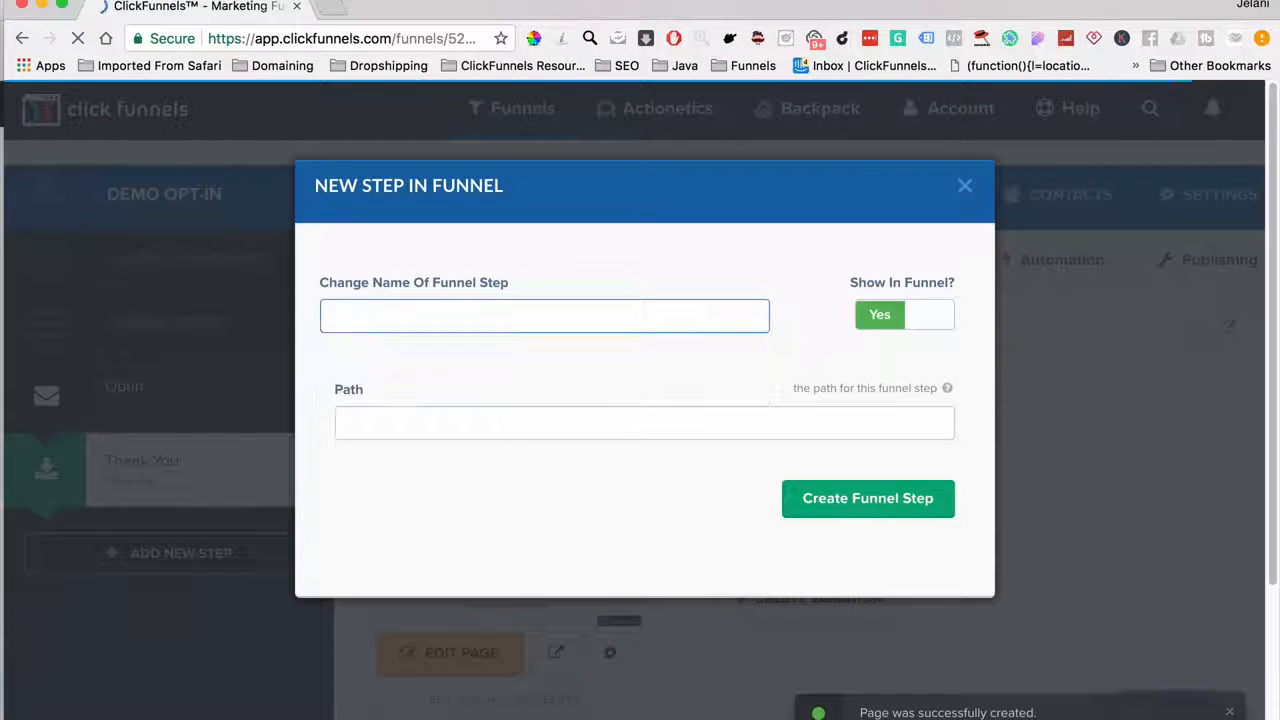
{"action": "type", "text": " Order"}
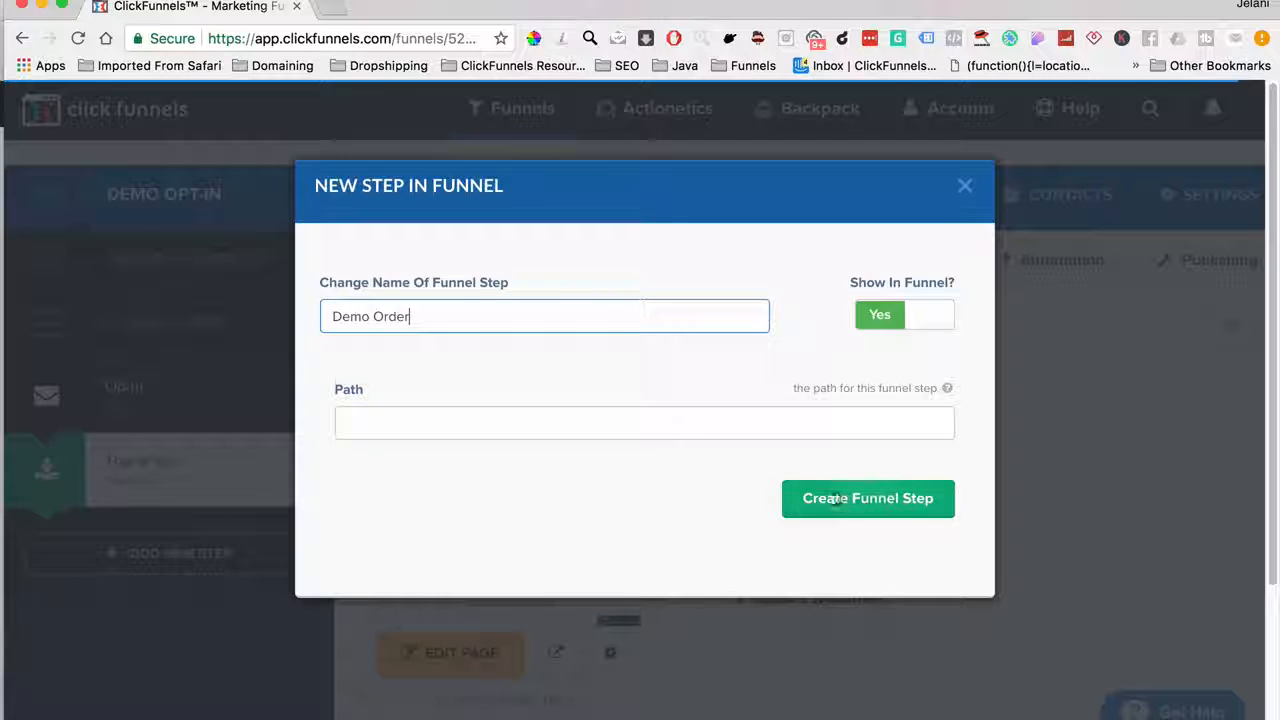
{"action": "left_click", "coordinate": [843, 502]}
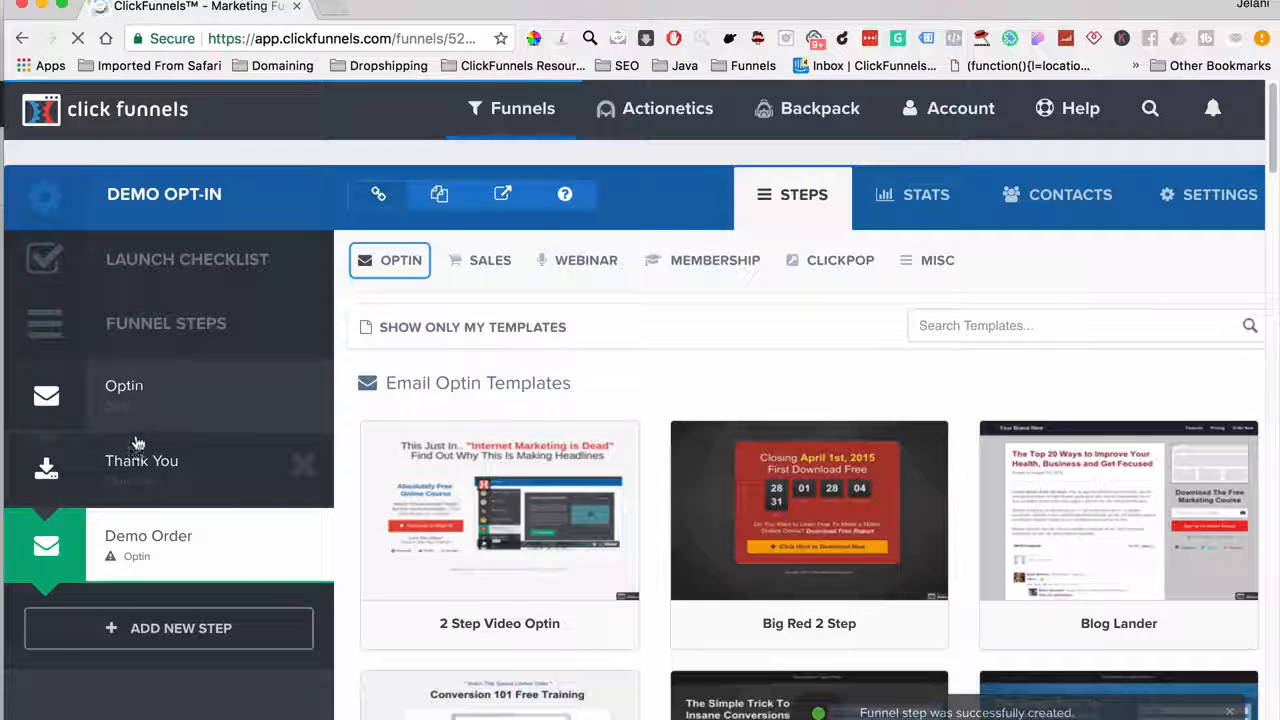
Move Demo Order above Thank You and build its order page from the Skinny Order Form template
{"action": "left_click_drag", "start_coordinate": [137, 444], "coordinate": [136, 475]}
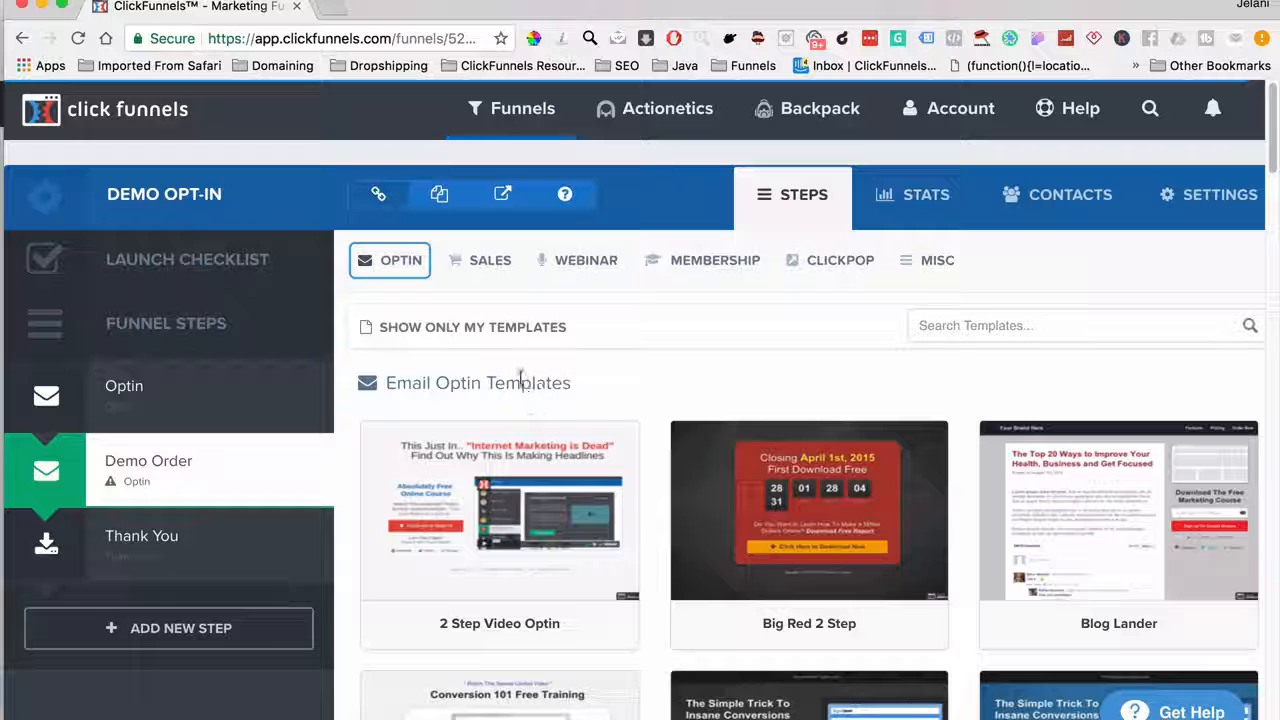
{"action": "left_click", "coordinate": [472, 262]}
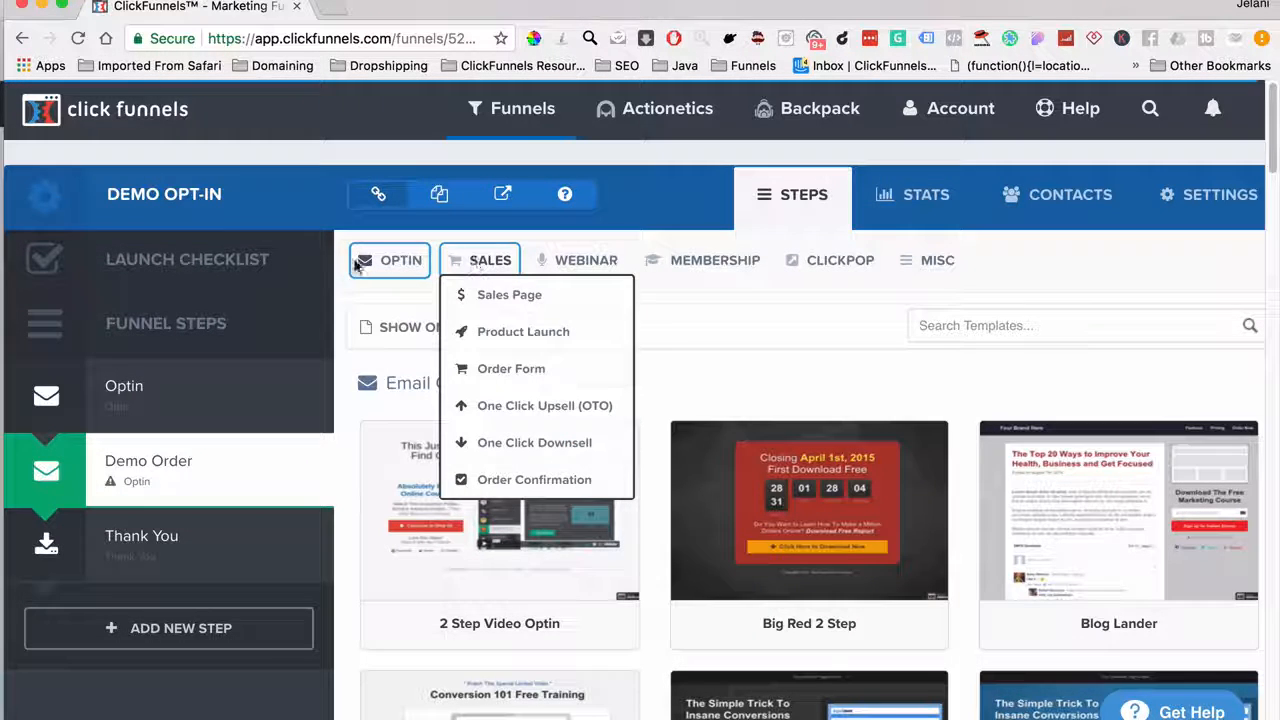
{"action": "mouse_move", "coordinate": [451, 262]}
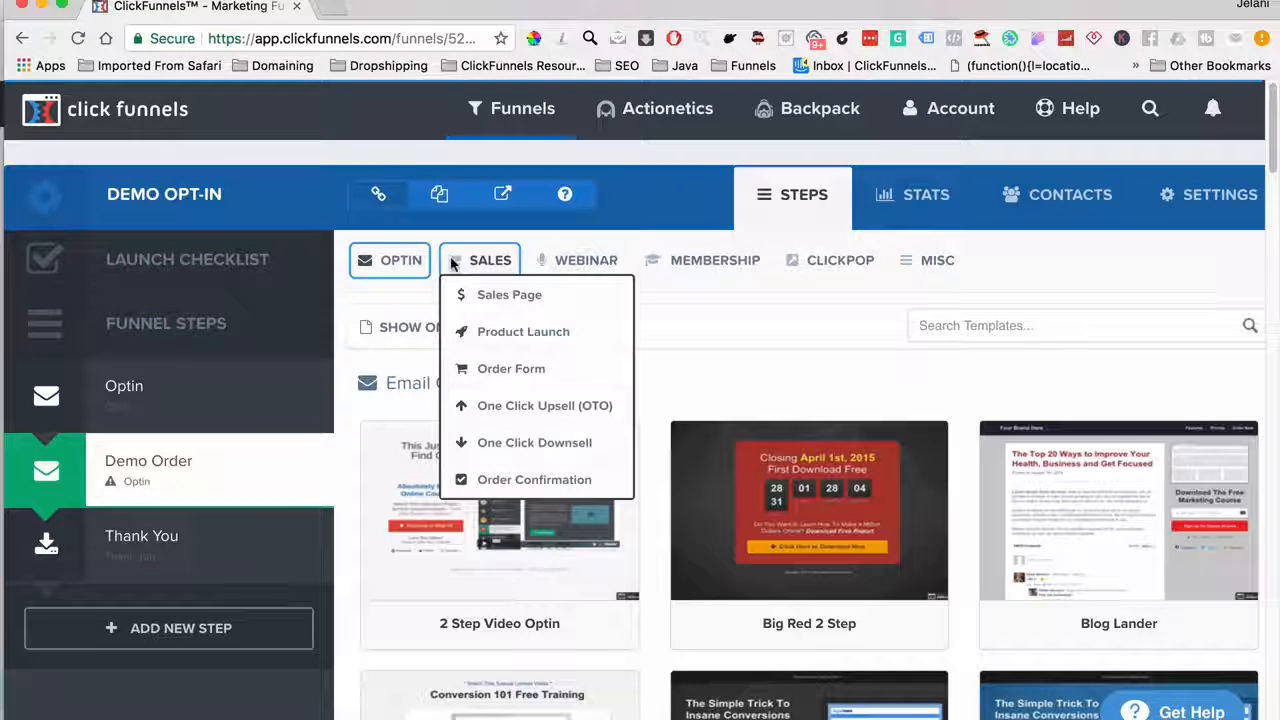
{"action": "left_click", "coordinate": [497, 370]}
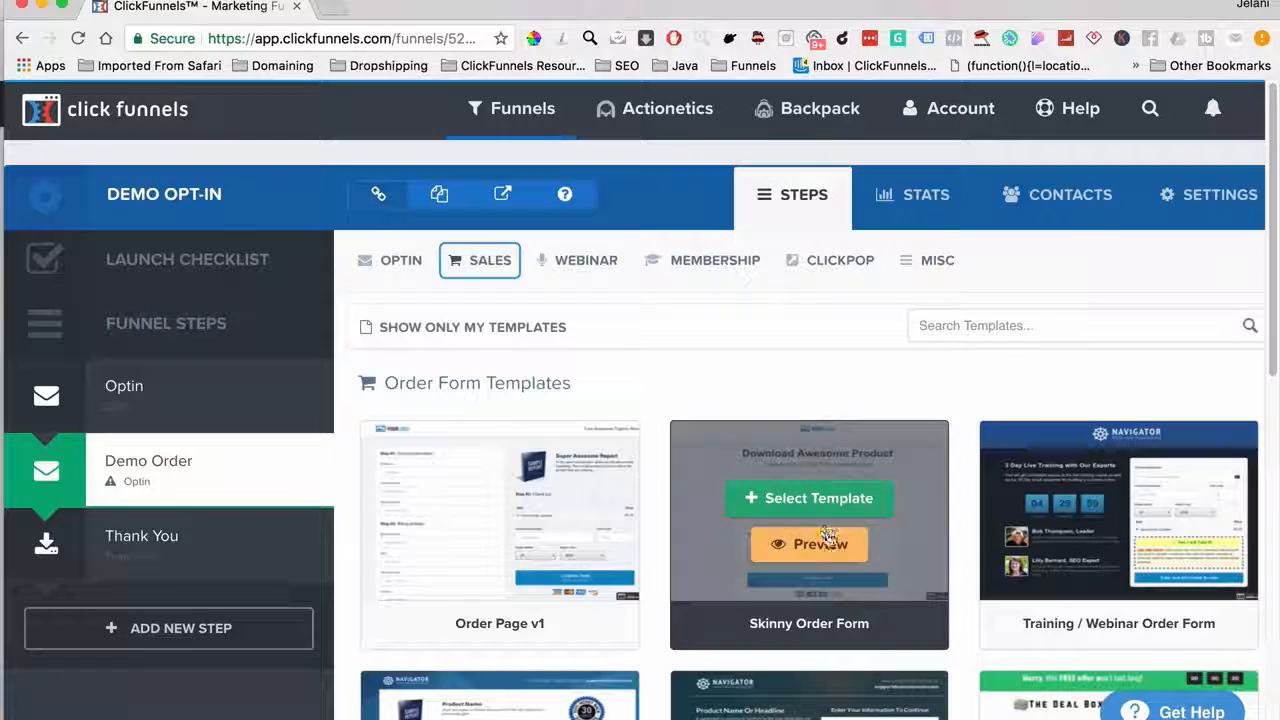
{"action": "scroll", "coordinate": [830, 560], "scroll_direction": "down", "scroll_amount": 3}
{"action": "scroll", "coordinate": [833, 565], "scroll_direction": "up", "scroll_amount": 3}
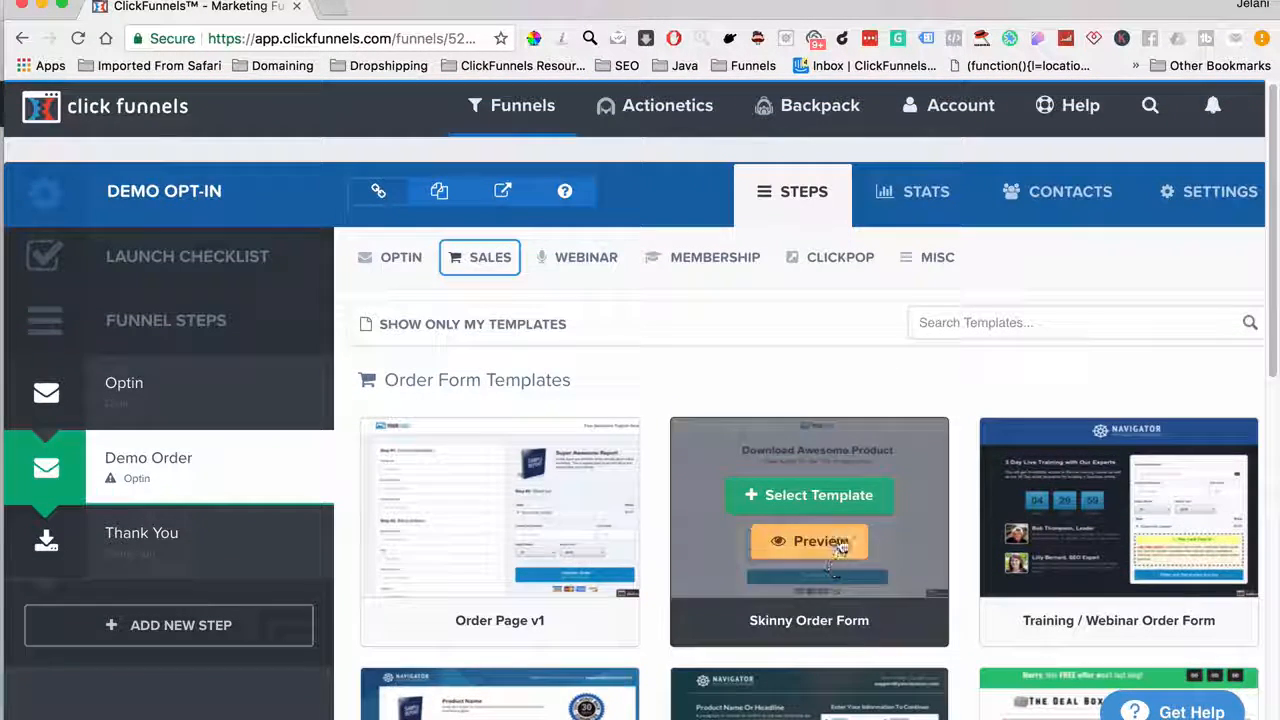
{"action": "left_click", "coordinate": [836, 492]}
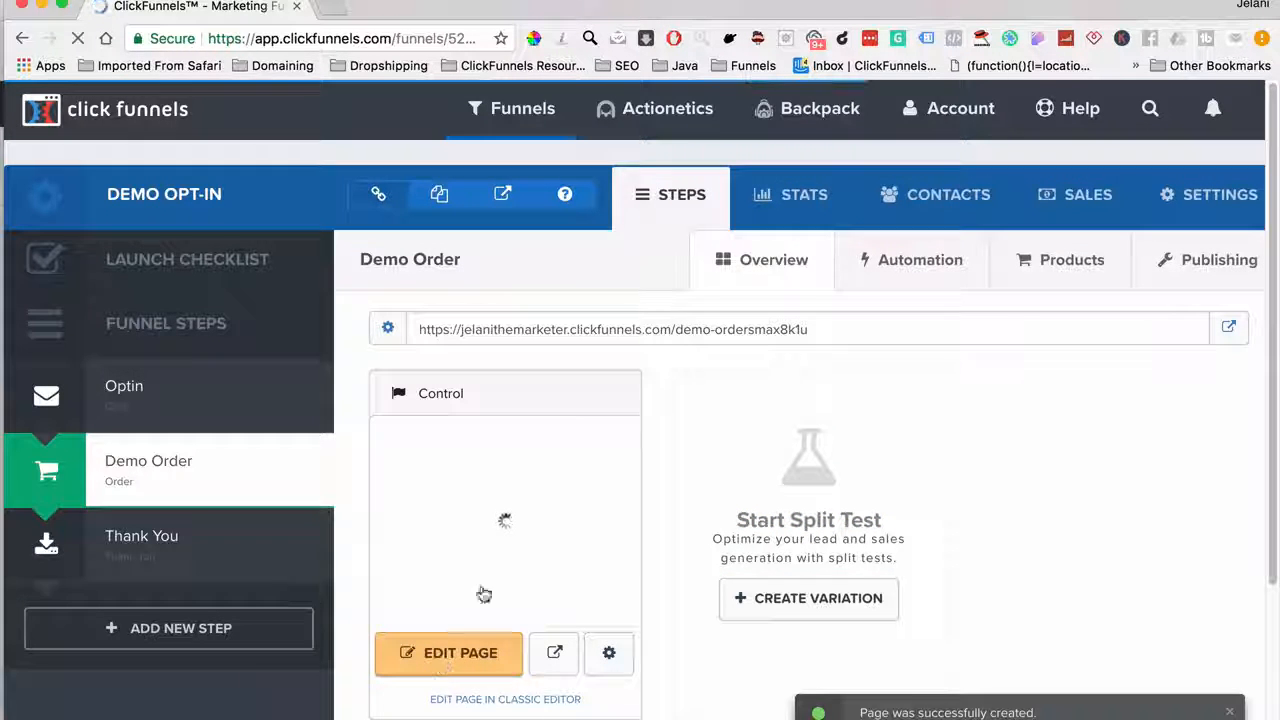
Start a new product on Demo Order with Stripe billing, named 'Demo Product'
{"action": "left_click", "coordinate": [1053, 272]}
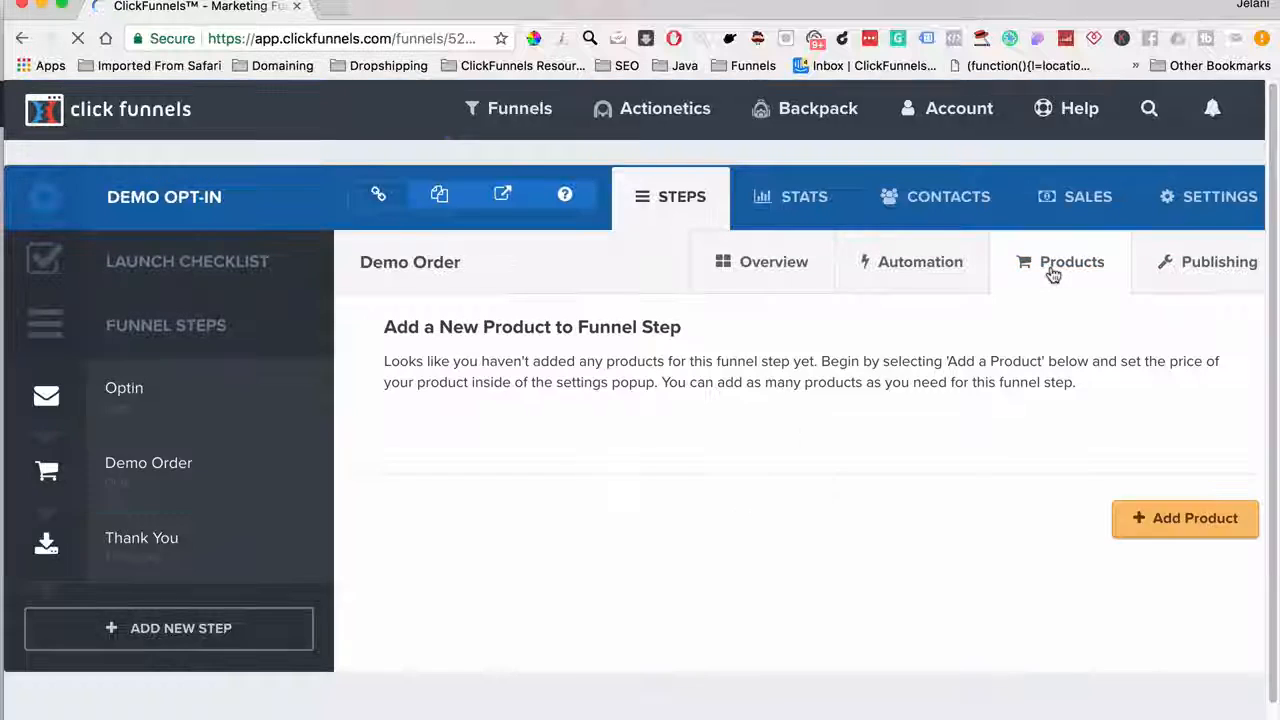
{"action": "left_click", "coordinate": [1193, 522]}
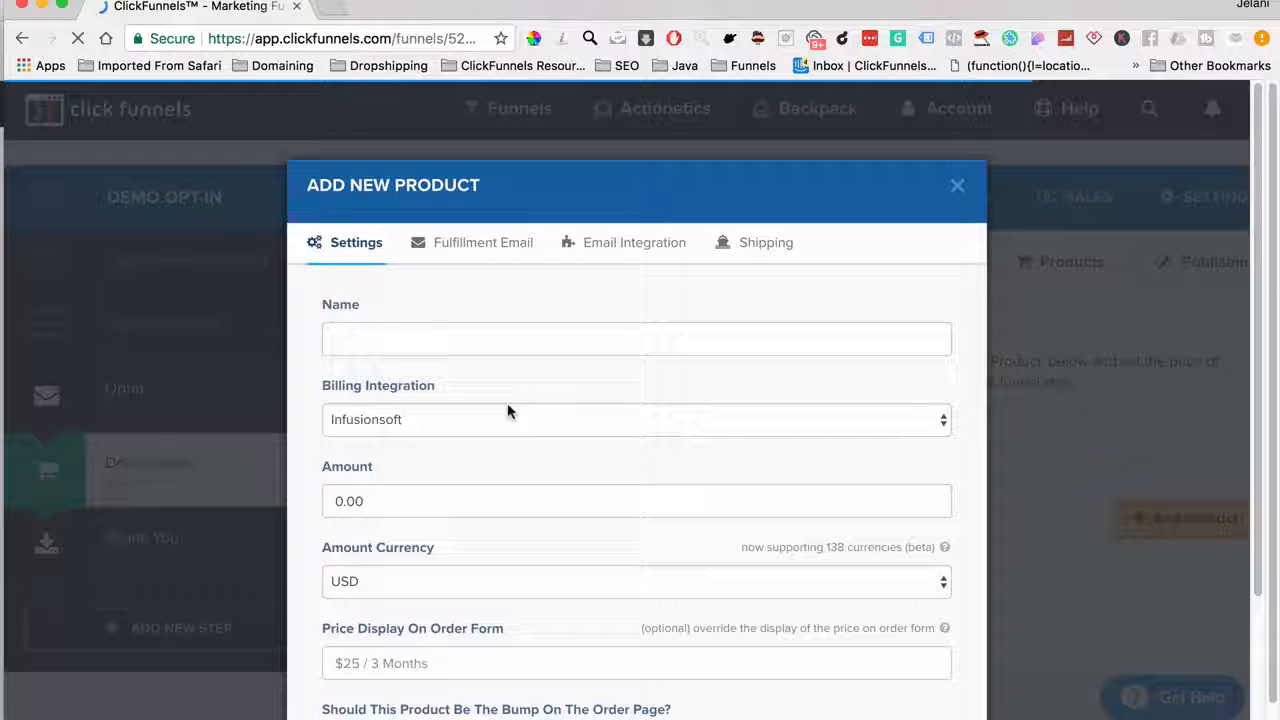
{"action": "left_click", "coordinate": [389, 419]}
{"action": "left_click", "coordinate": [383, 458]}
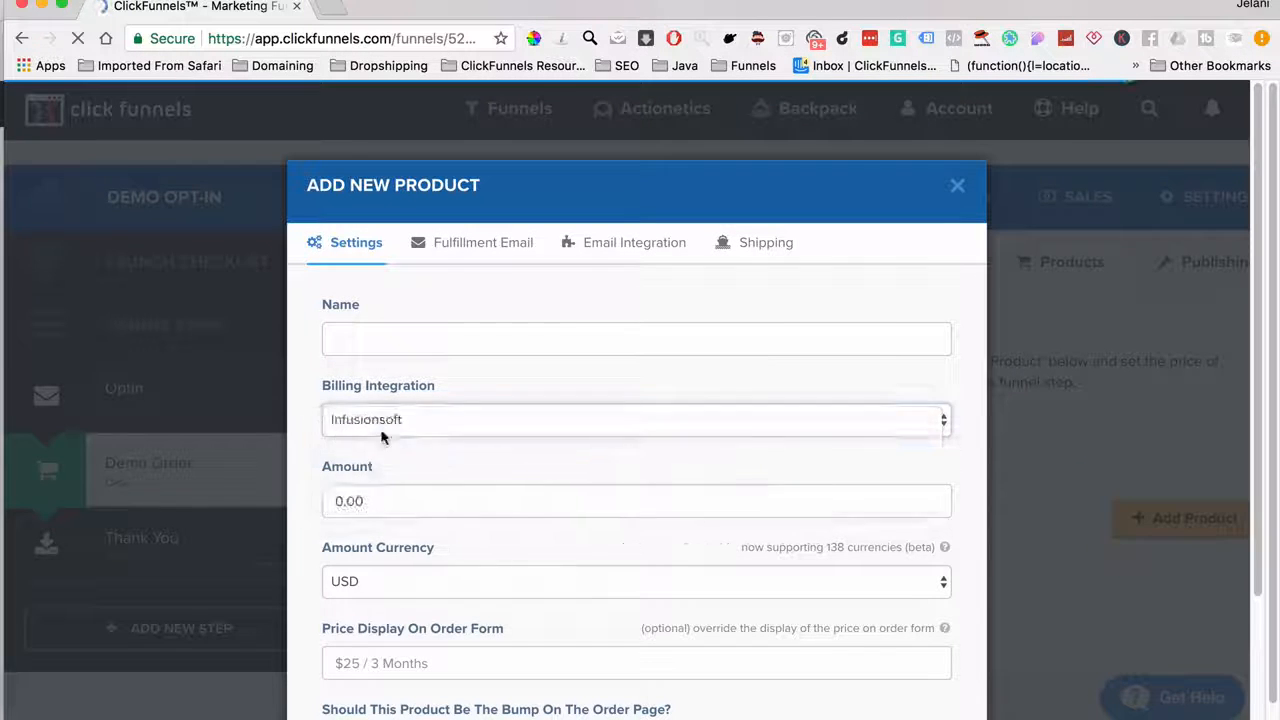
{"action": "left_click", "coordinate": [371, 339]}
{"action": "type", "text": "Demo Product"}
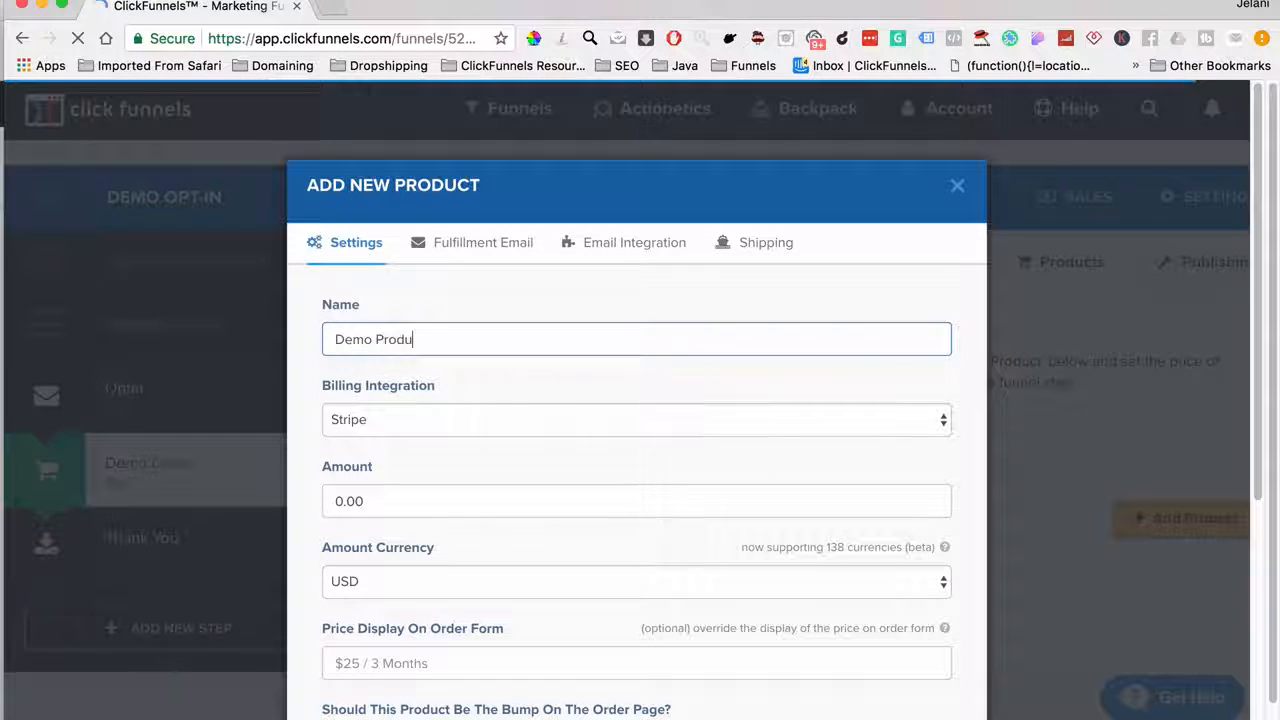
Set the product to 10.00 as a one-time charge with statement description 'Demo1time'
{"action": "left_click", "coordinate": [399, 502]}
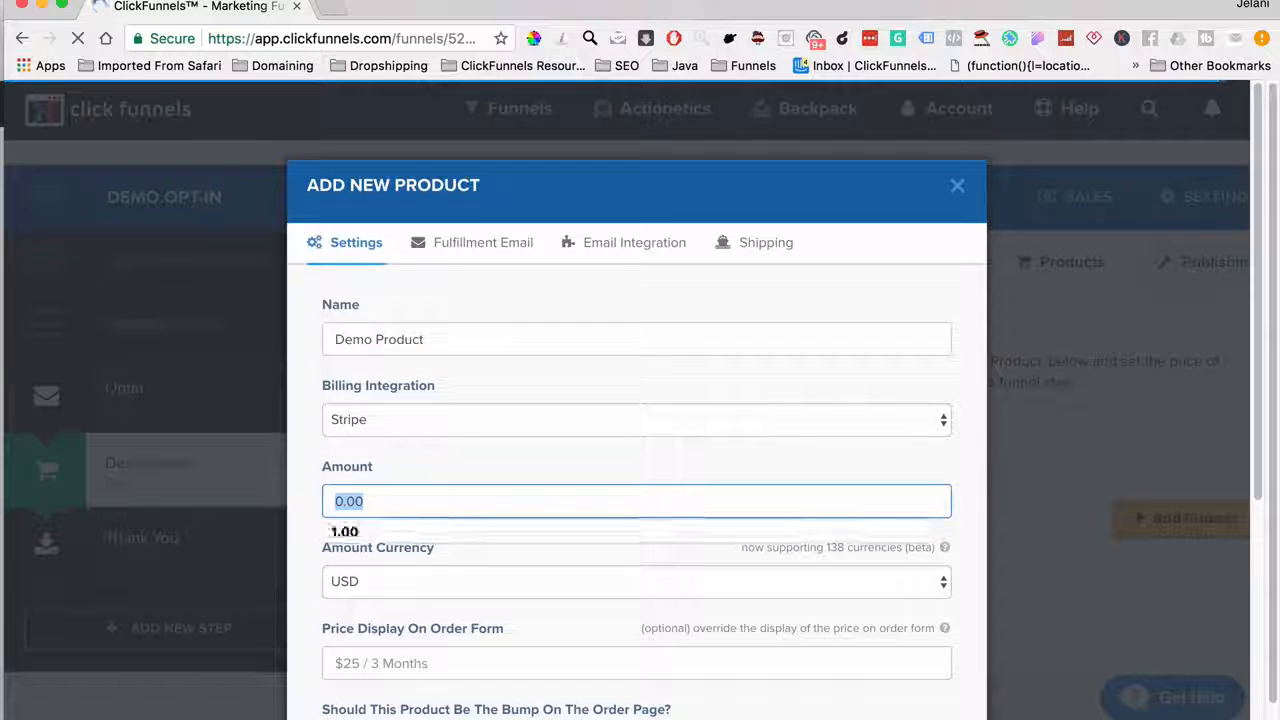
{"action": "type", "text": "10.00"}
{"action": "scroll", "coordinate": [434, 520], "scroll_direction": "down", "scroll_amount": 3}
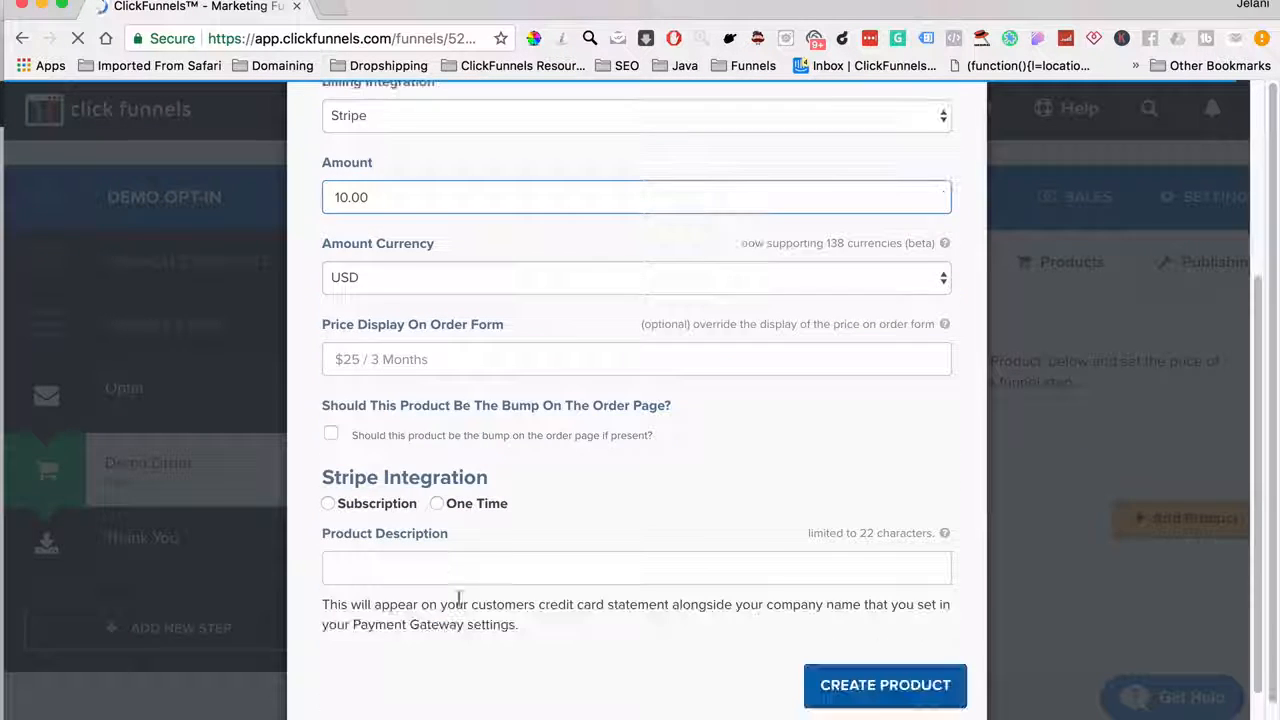
{"action": "left_click", "coordinate": [437, 503]}
{"action": "left_click", "coordinate": [415, 572]}
{"action": "type", "text": "De"}
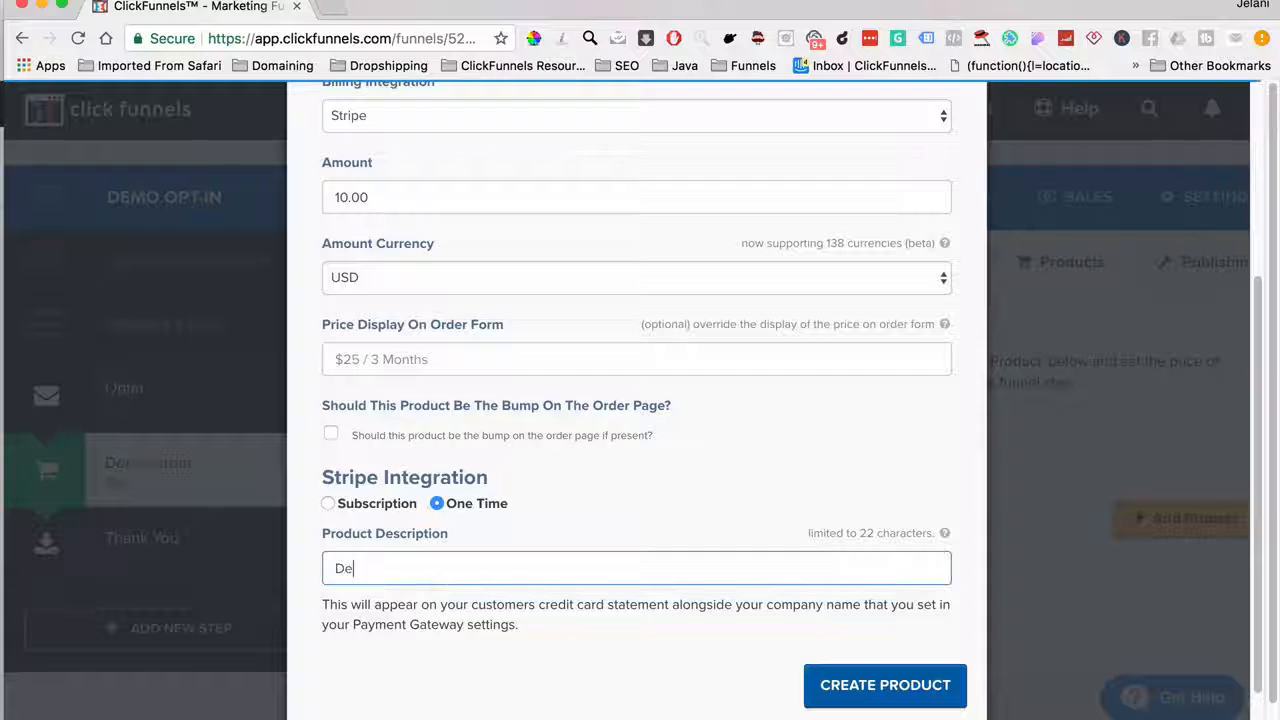
{"action": "type", "text": "mo"}
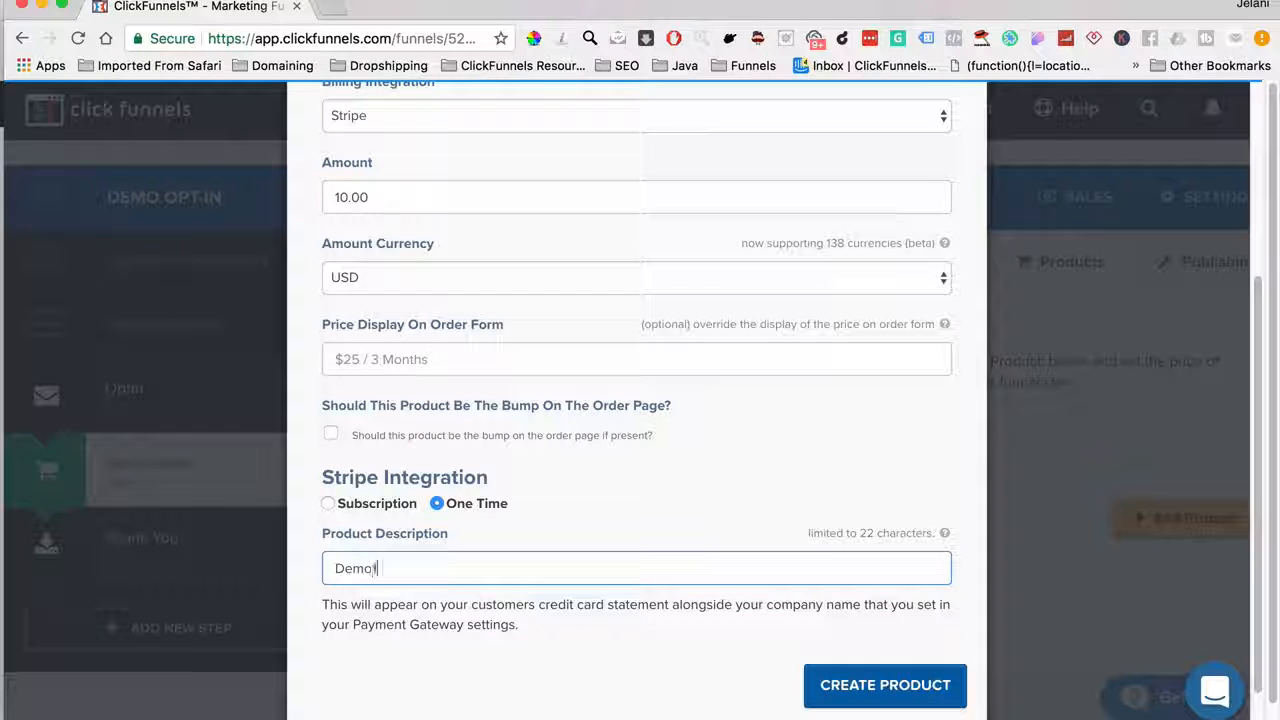
{"action": "type", "text": "1time"}
{"action": "scroll", "coordinate": [569, 525], "scroll_direction": "up", "scroll_amount": 2}
{"action": "scroll", "coordinate": [569, 525], "scroll_direction": "down", "scroll_amount": 2}
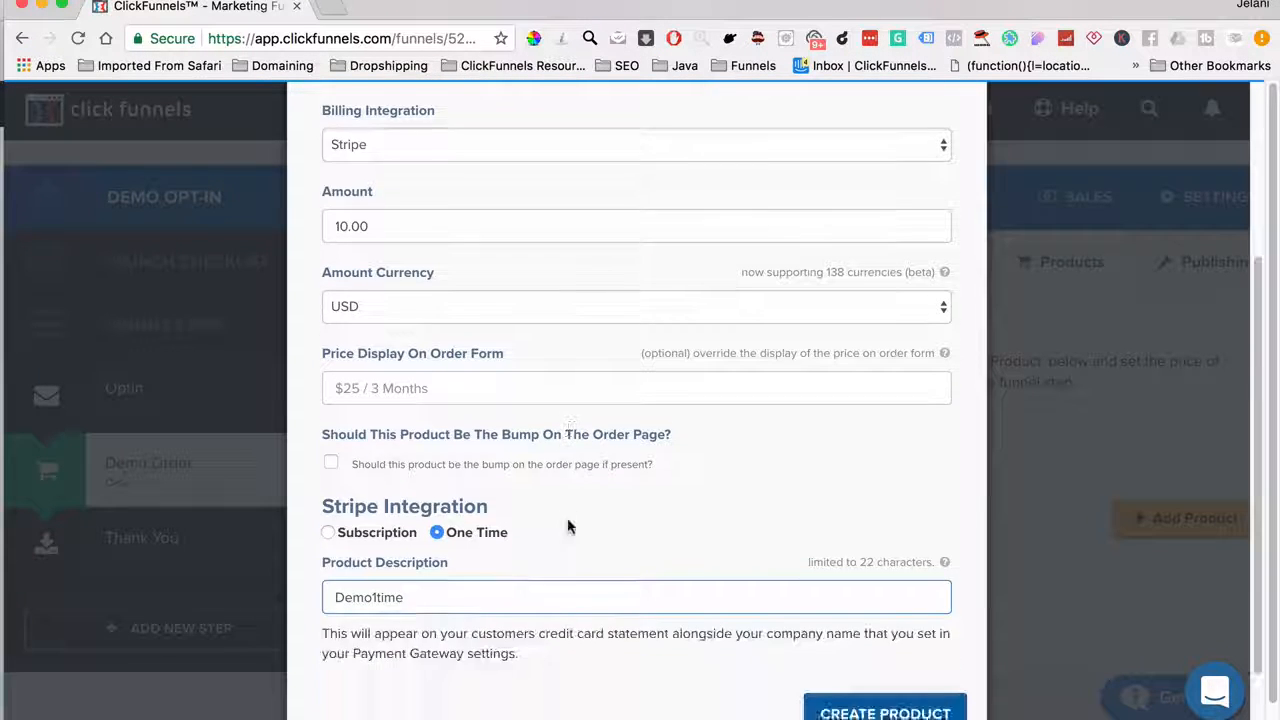
{"action": "scroll", "coordinate": [569, 525], "scroll_direction": "up", "scroll_amount": 2}
{"action": "scroll", "coordinate": [569, 525], "scroll_direction": "down", "scroll_amount": 2}
{"action": "scroll", "coordinate": [500, 468], "scroll_direction": "up", "scroll_amount": 2}
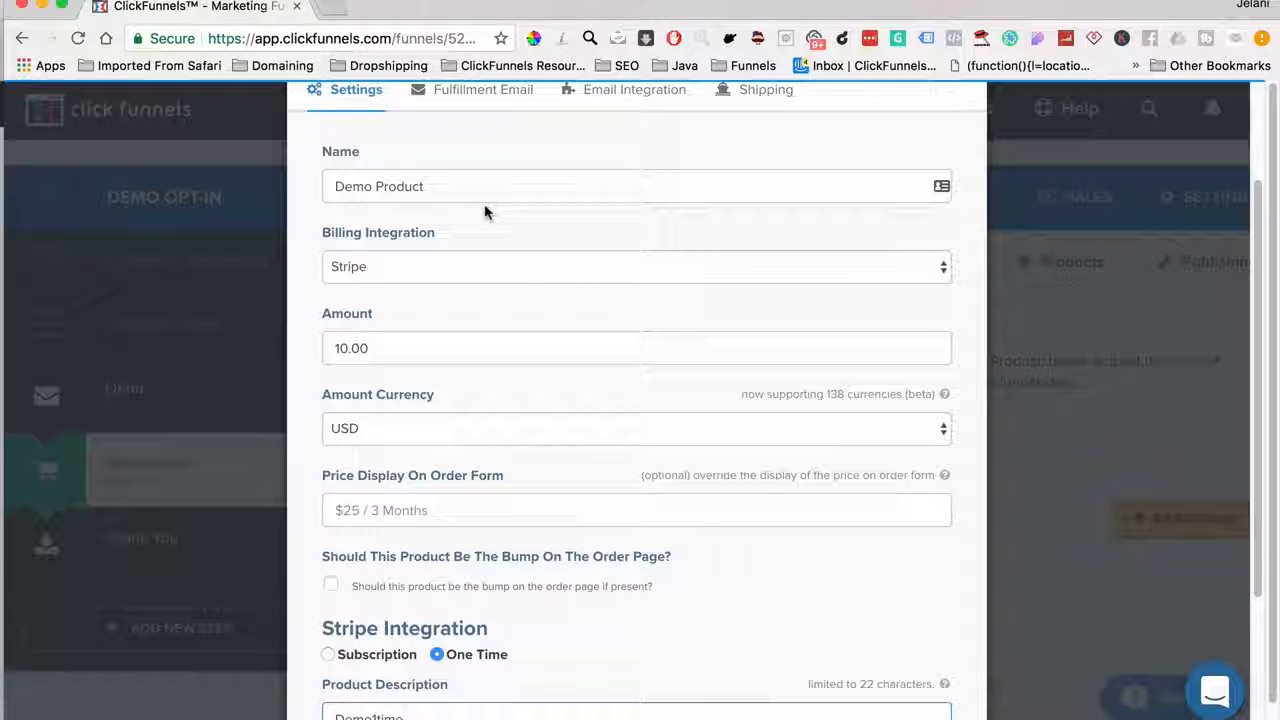
Clear the default subject line of the product's fulfillment email
{"action": "left_click", "coordinate": [470, 104]}
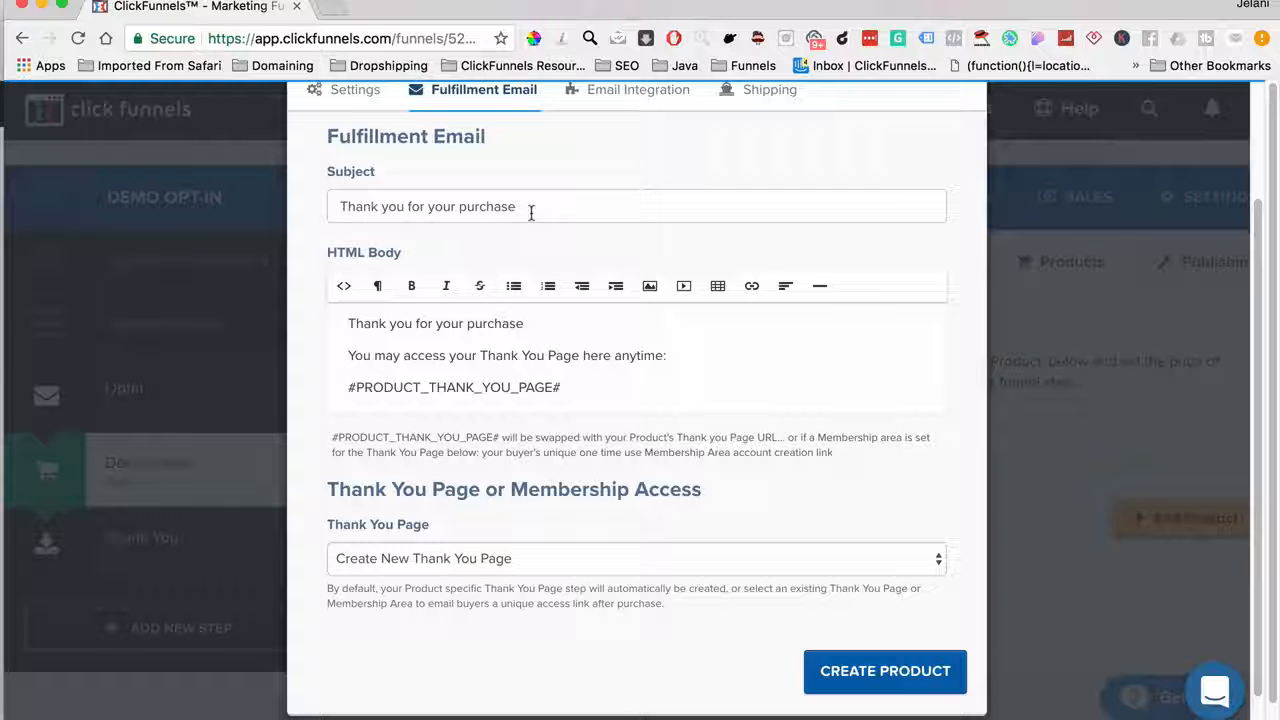
{"action": "left_click_drag", "start_coordinate": [529, 211], "coordinate": [331, 198]}
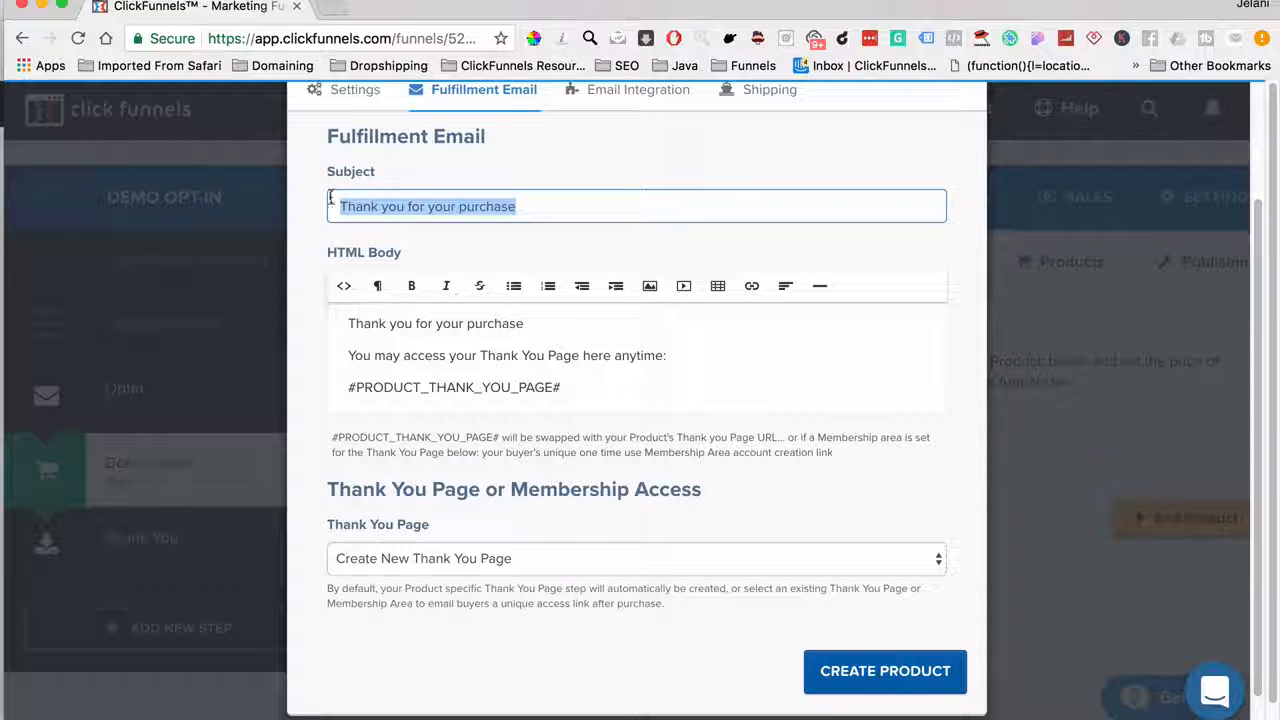
{"action": "key", "text": "BackSpace"}
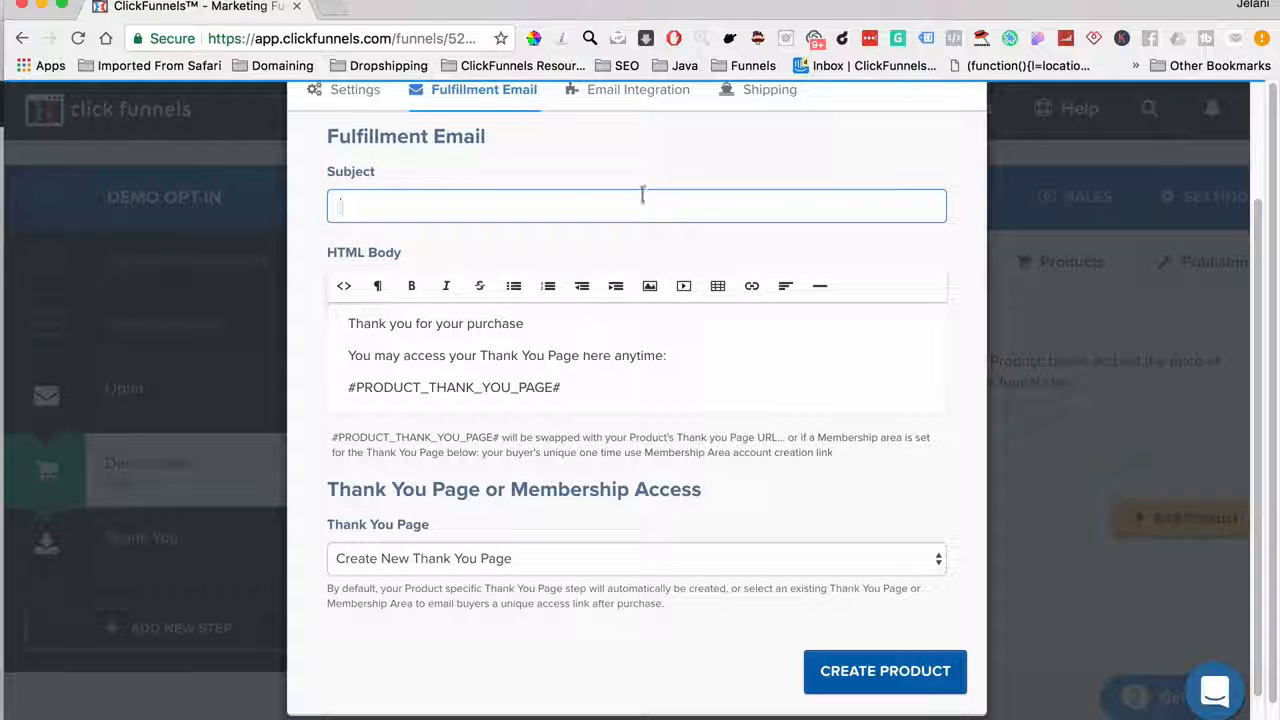
Set the email integration to ActiveCampaign with the Add To List action
{"action": "left_click", "coordinate": [596, 98]}
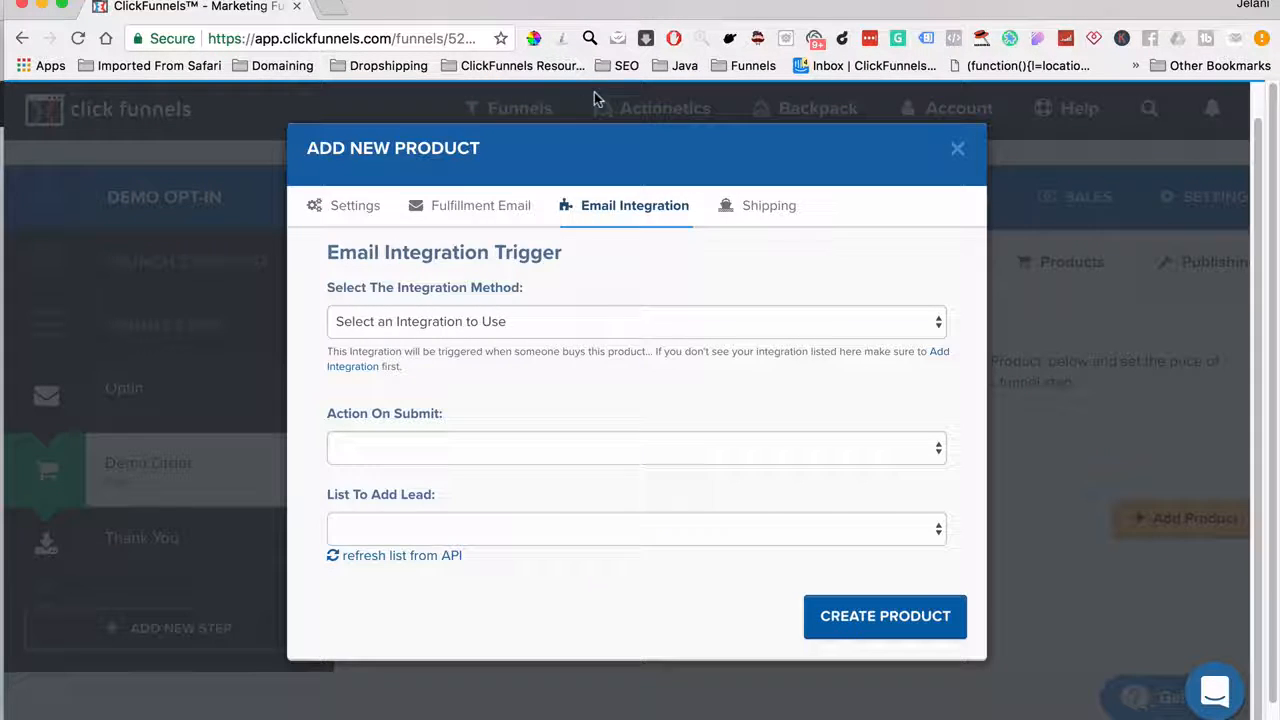
{"action": "left_click", "coordinate": [488, 323]}
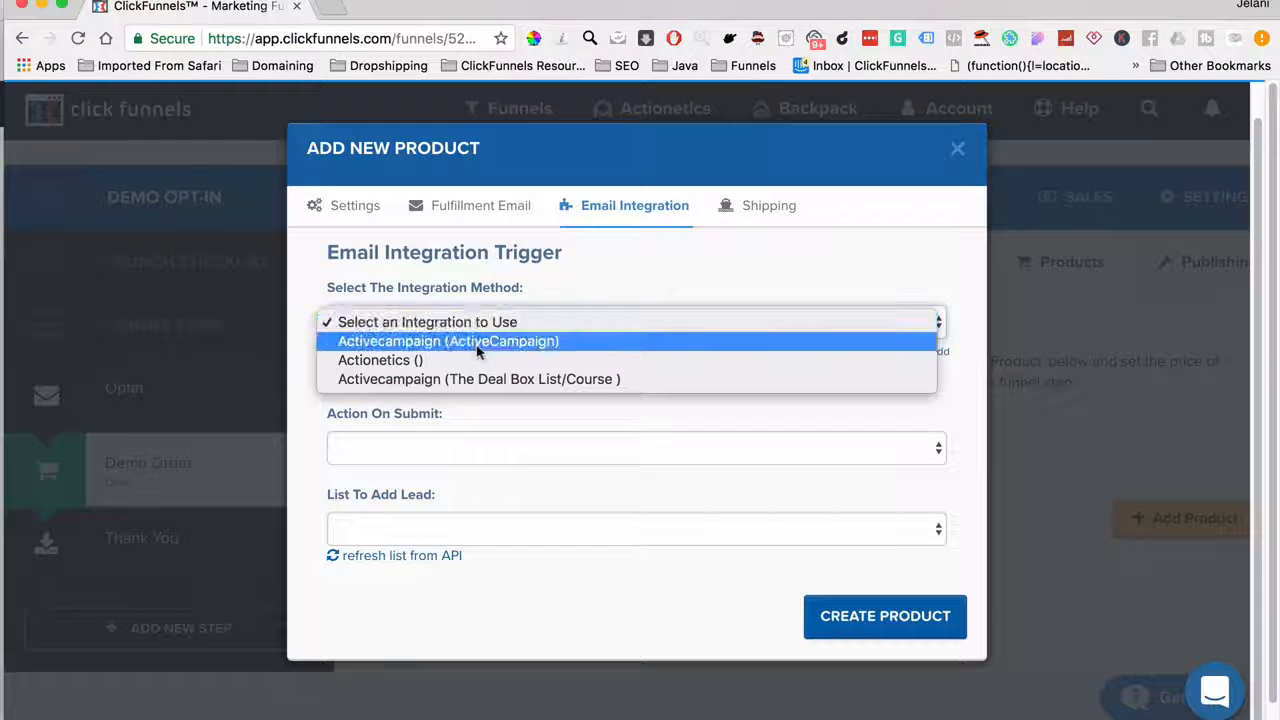
{"action": "left_click", "coordinate": [477, 345]}
{"action": "left_click", "coordinate": [435, 449]}
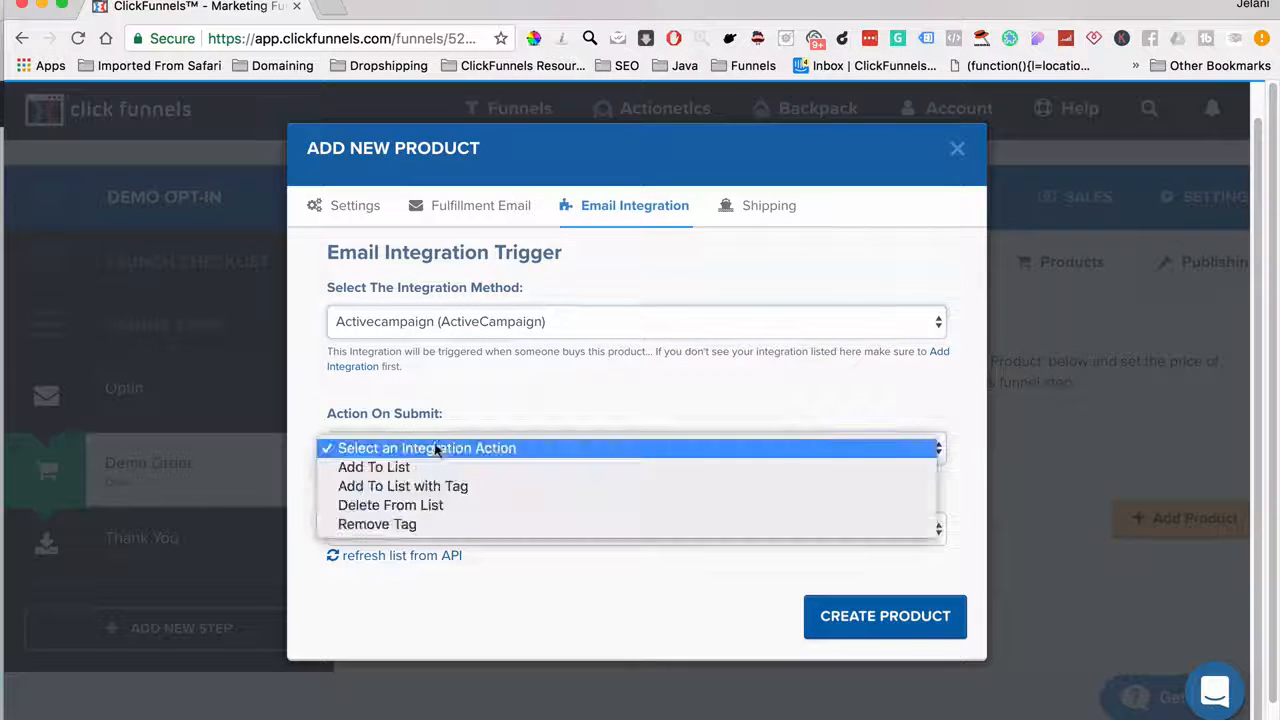
{"action": "left_click", "coordinate": [429, 466]}
{"action": "left_click", "coordinate": [430, 528]}
{"action": "left_click", "coordinate": [416, 563]}
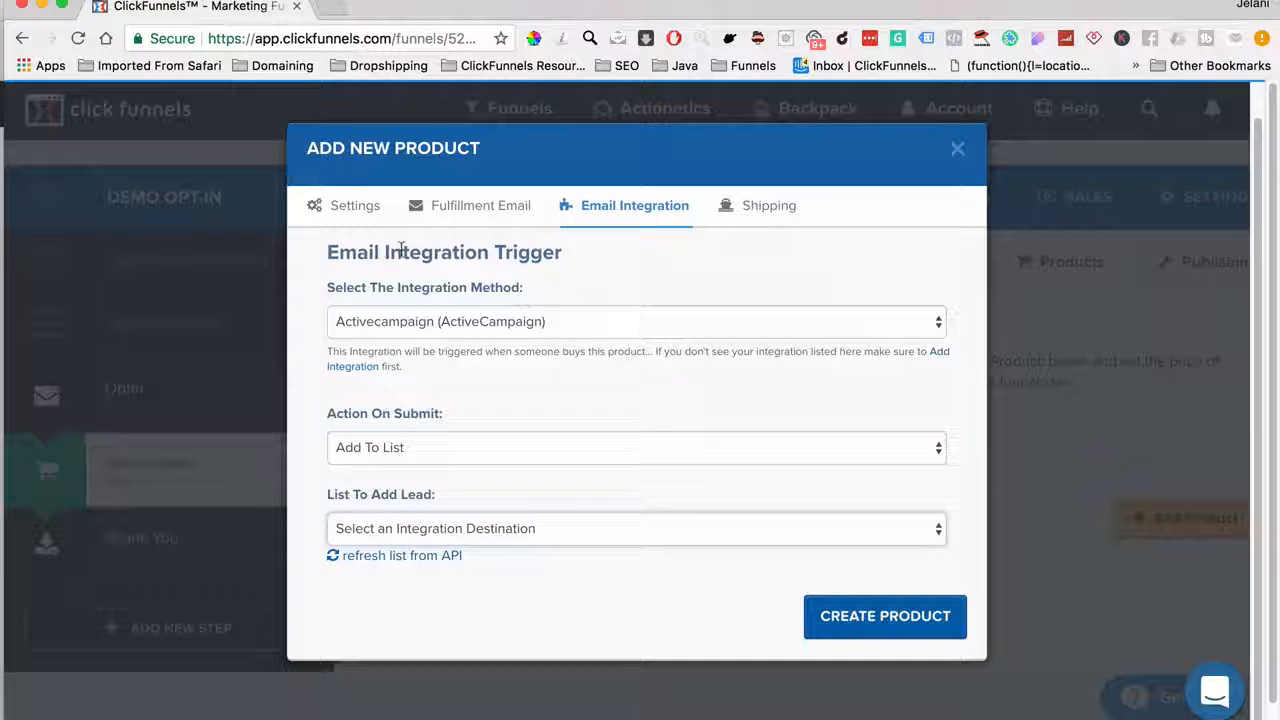
Create Demo Product with these settings on the Demo Order step
{"action": "left_click", "coordinate": [362, 208]}
{"action": "scroll", "coordinate": [537, 357], "scroll_direction": "down", "scroll_amount": 3}
{"action": "scroll", "coordinate": [714, 528], "scroll_direction": "down", "scroll_amount": 4}
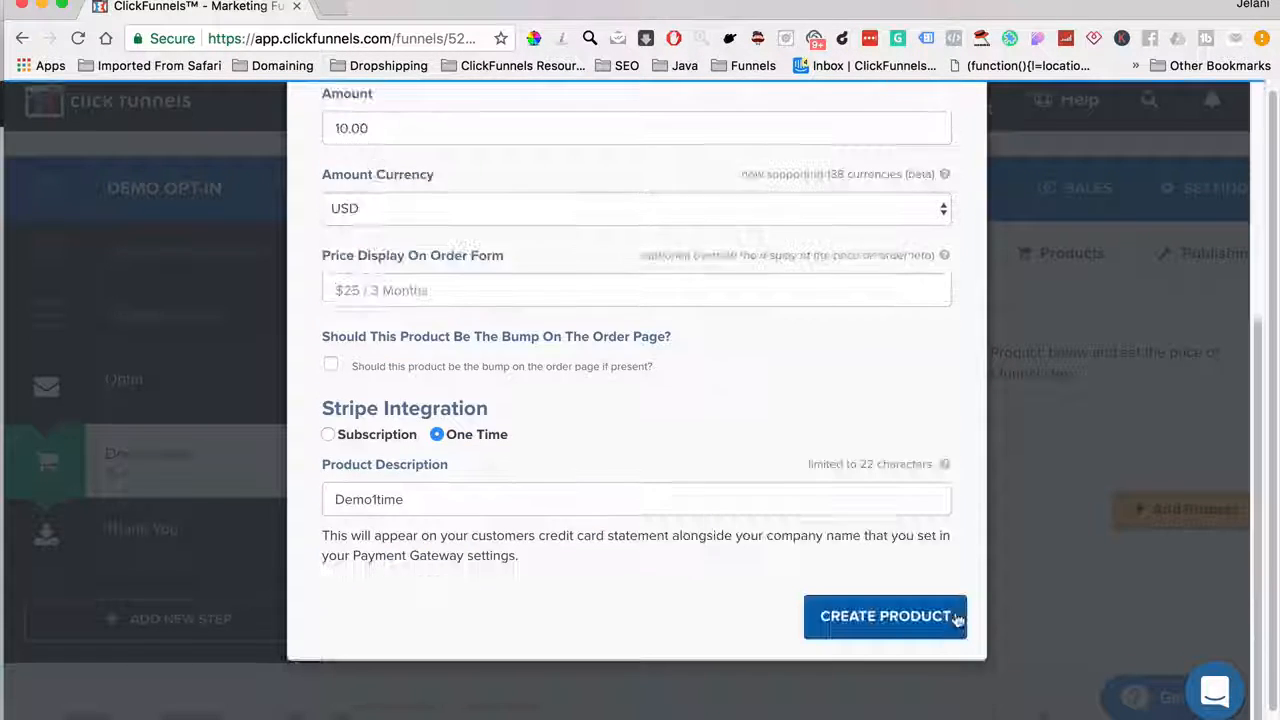
{"action": "left_click", "coordinate": [955, 618]}
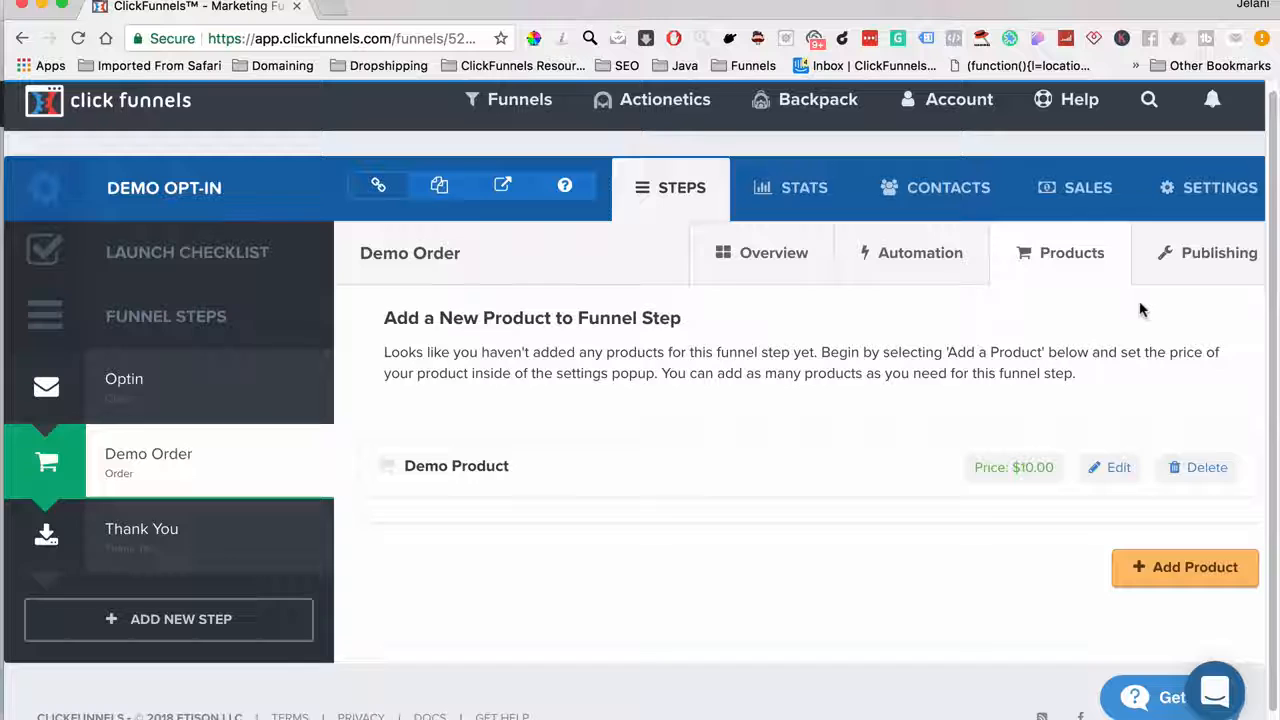
In the funnel's settings, choose ecomapex.com as the Demo Opt-In domain
{"action": "left_click", "coordinate": [1182, 203]}
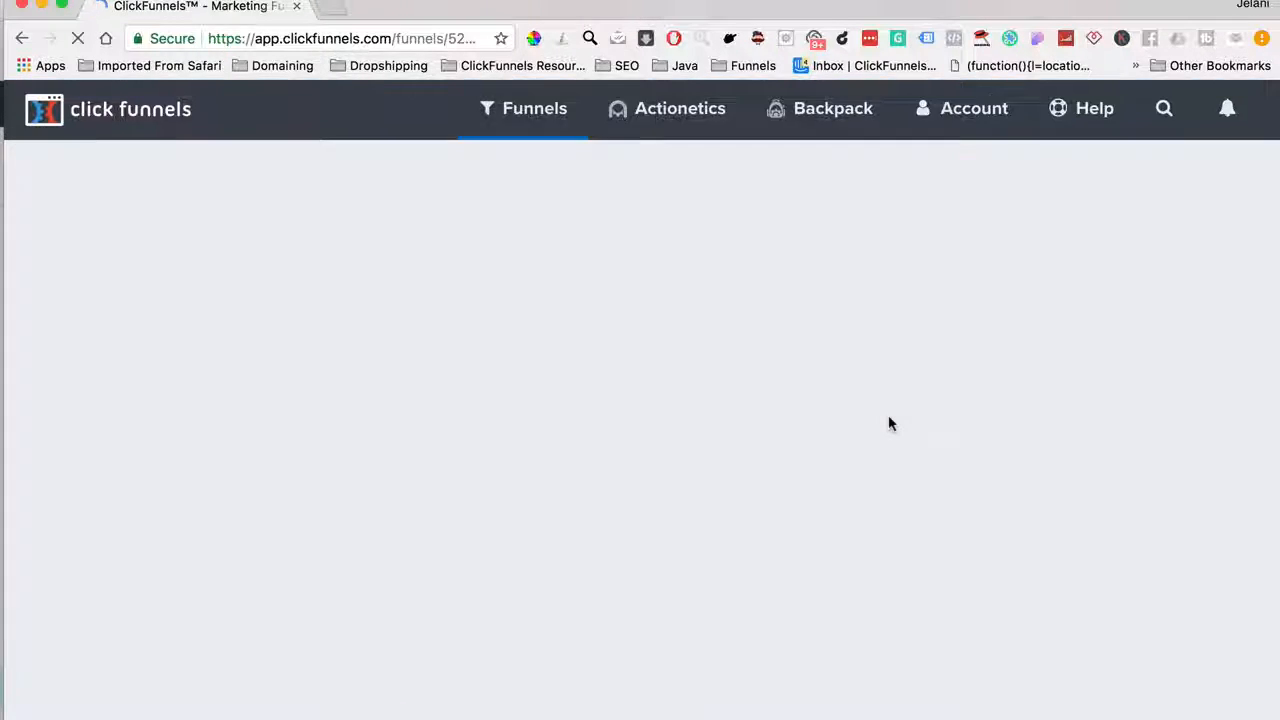
{"action": "scroll", "coordinate": [889, 418], "scroll_direction": "down", "scroll_amount": 2}
{"action": "scroll", "coordinate": [889, 418], "scroll_direction": "down", "scroll_amount": 2}
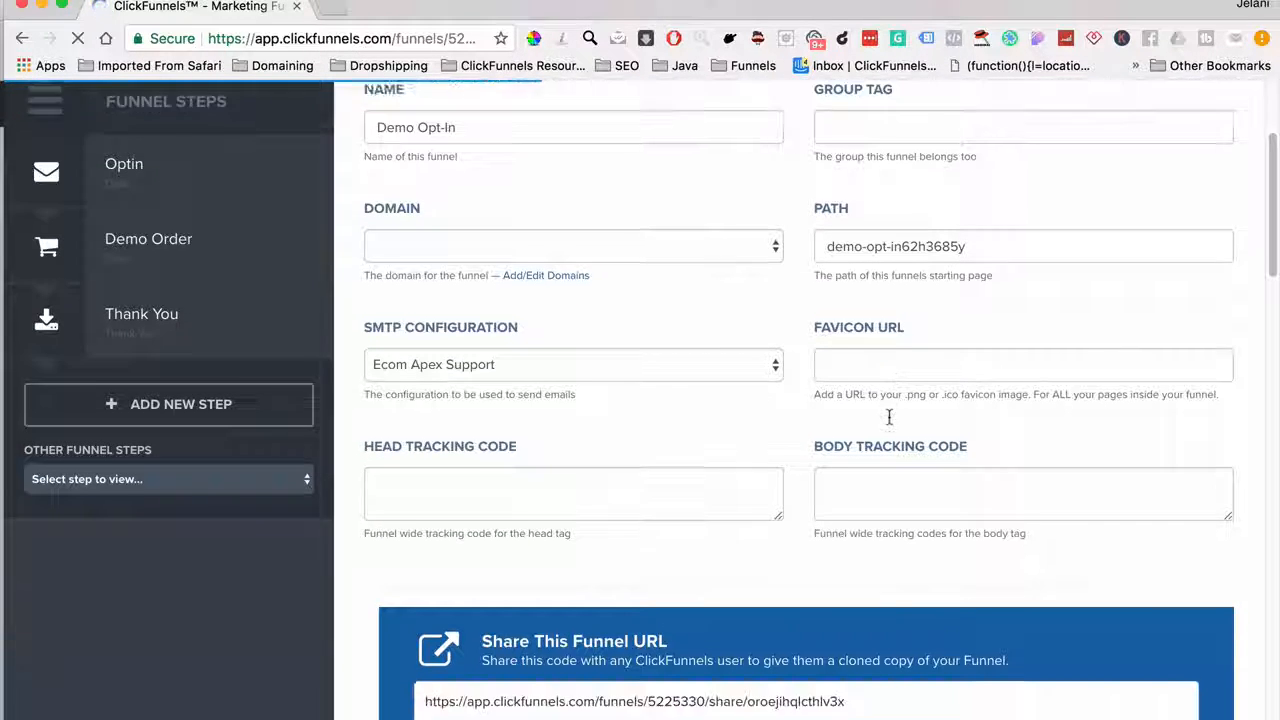
{"action": "scroll", "coordinate": [889, 418], "scroll_direction": "up", "scroll_amount": 2}
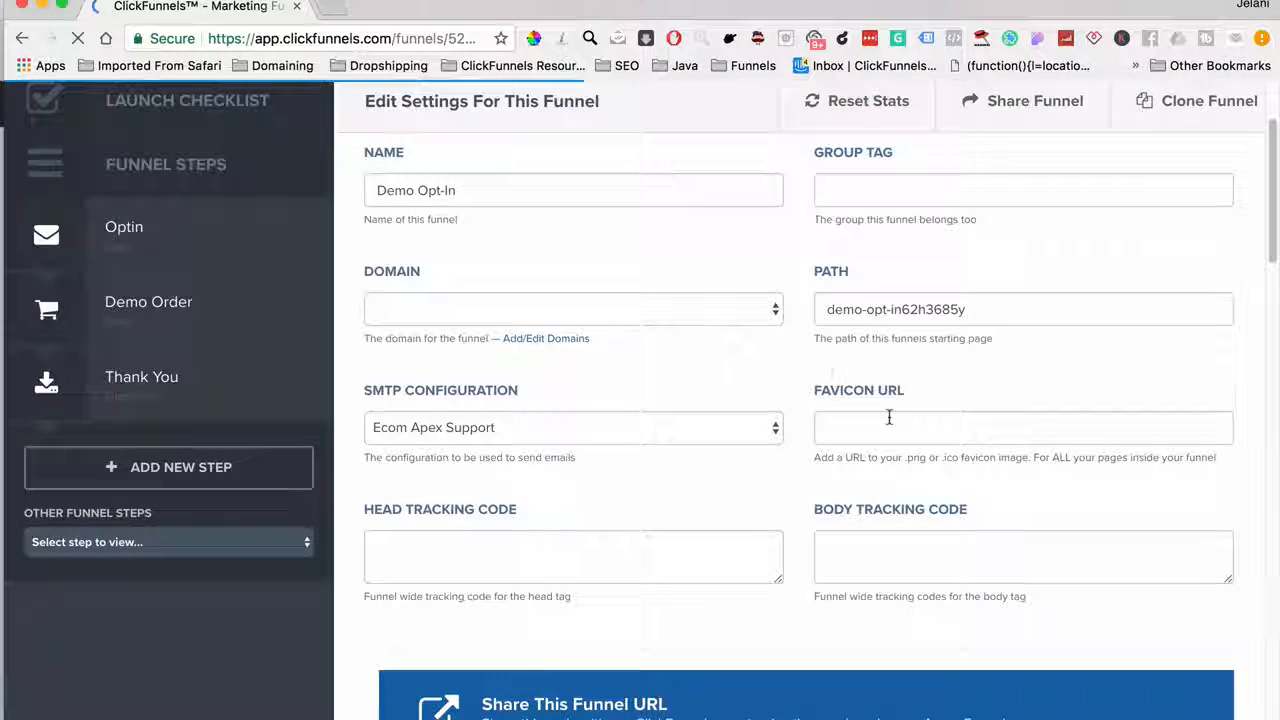
{"action": "left_click", "coordinate": [613, 310]}
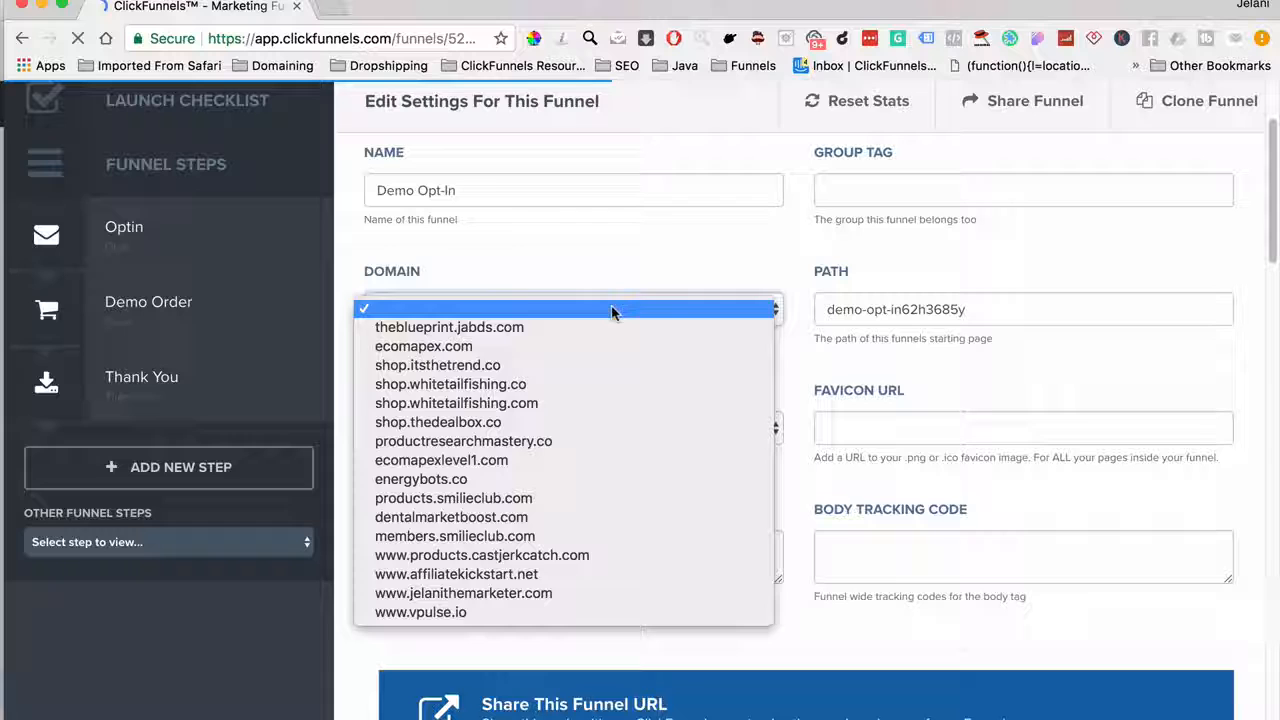
{"action": "left_click", "coordinate": [580, 258]}
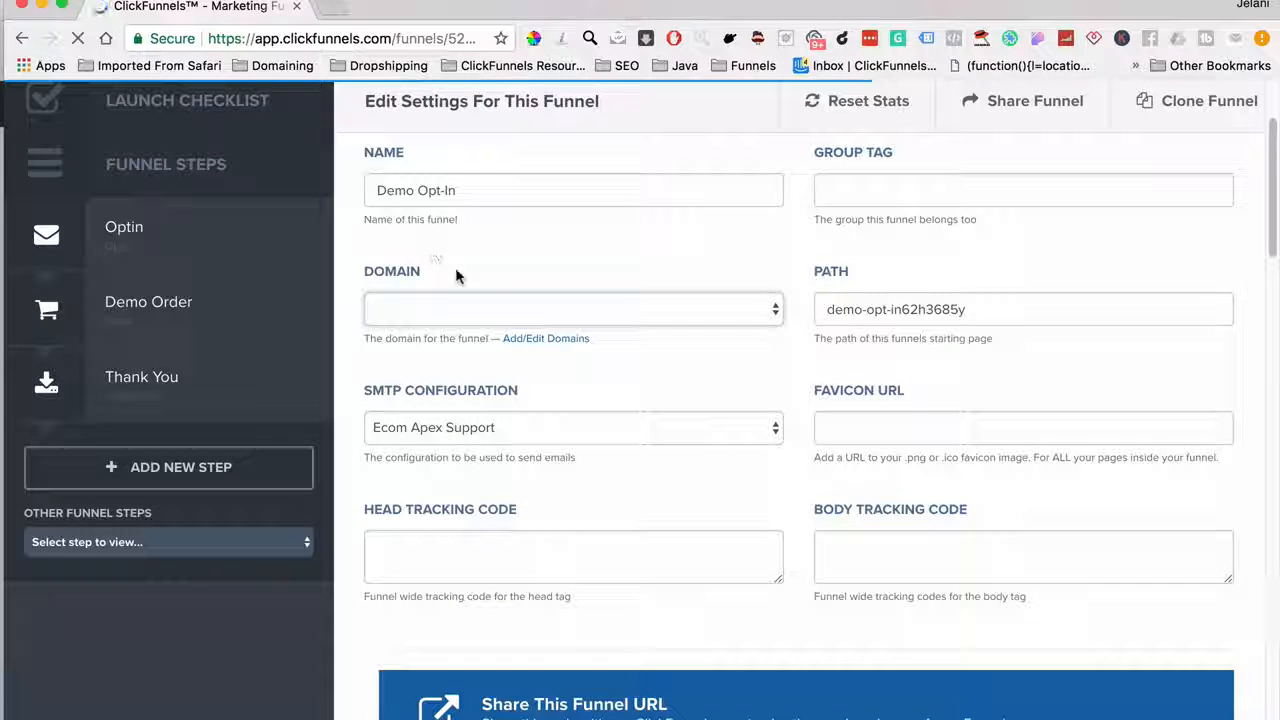
{"action": "scroll", "coordinate": [523, 283], "scroll_direction": "up", "scroll_amount": 1}
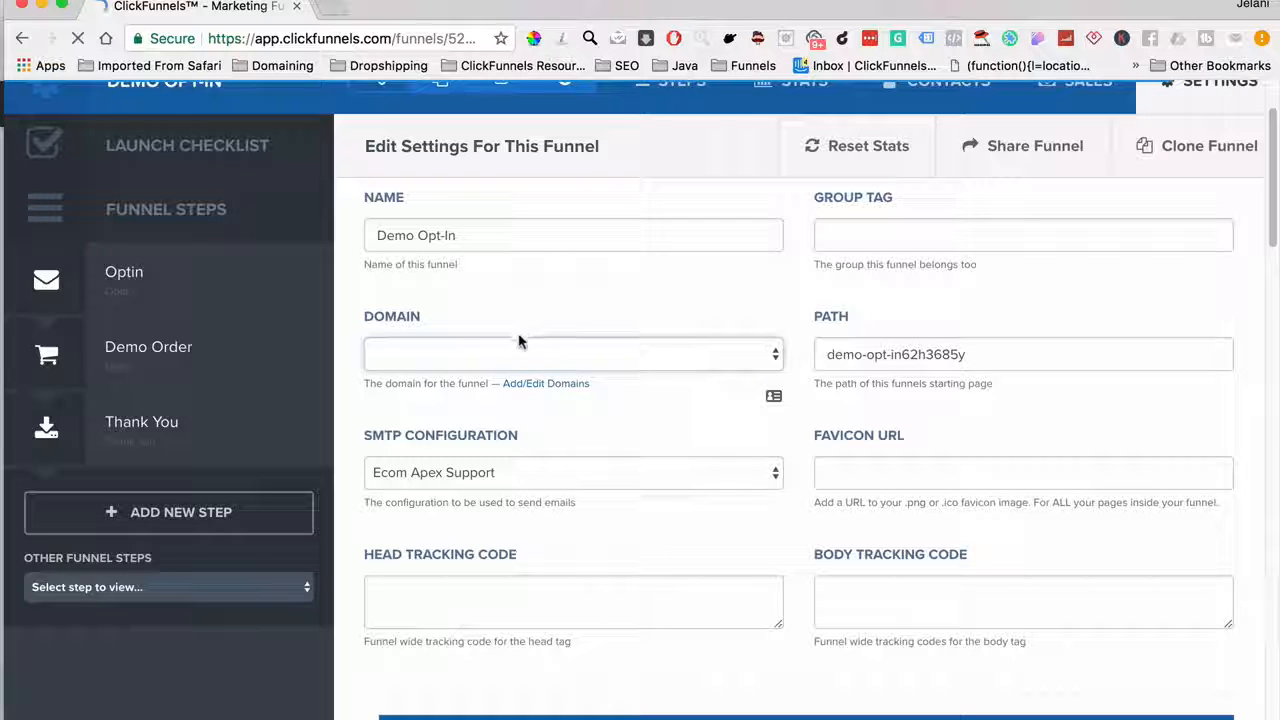
{"action": "left_click", "coordinate": [476, 358]}
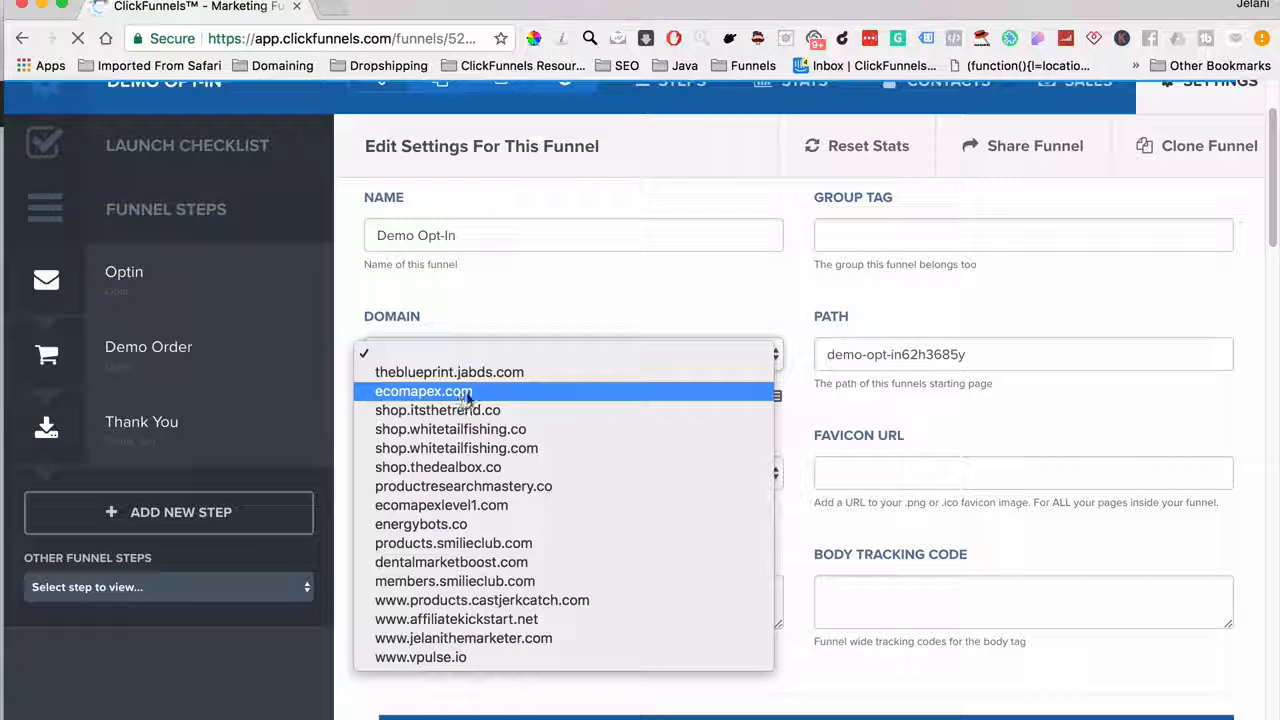
{"action": "left_click", "coordinate": [419, 288]}
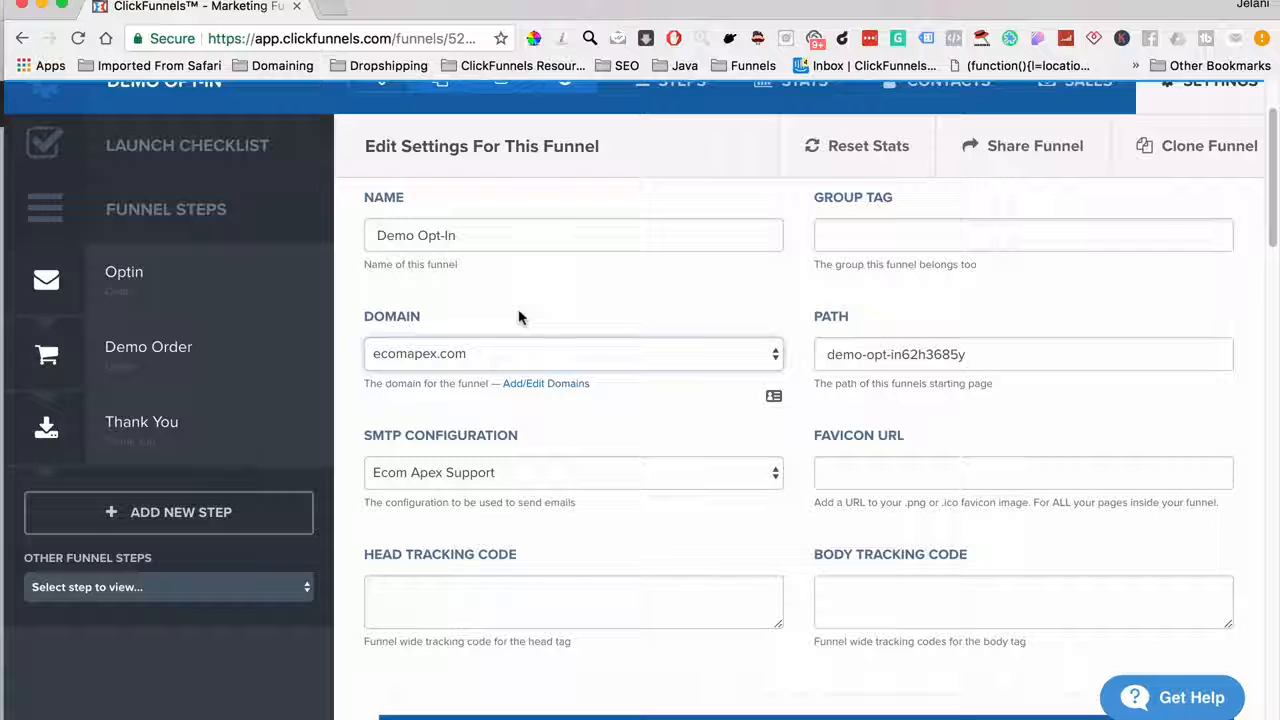
{"action": "scroll", "coordinate": [520, 316], "scroll_direction": "down", "scroll_amount": 10}
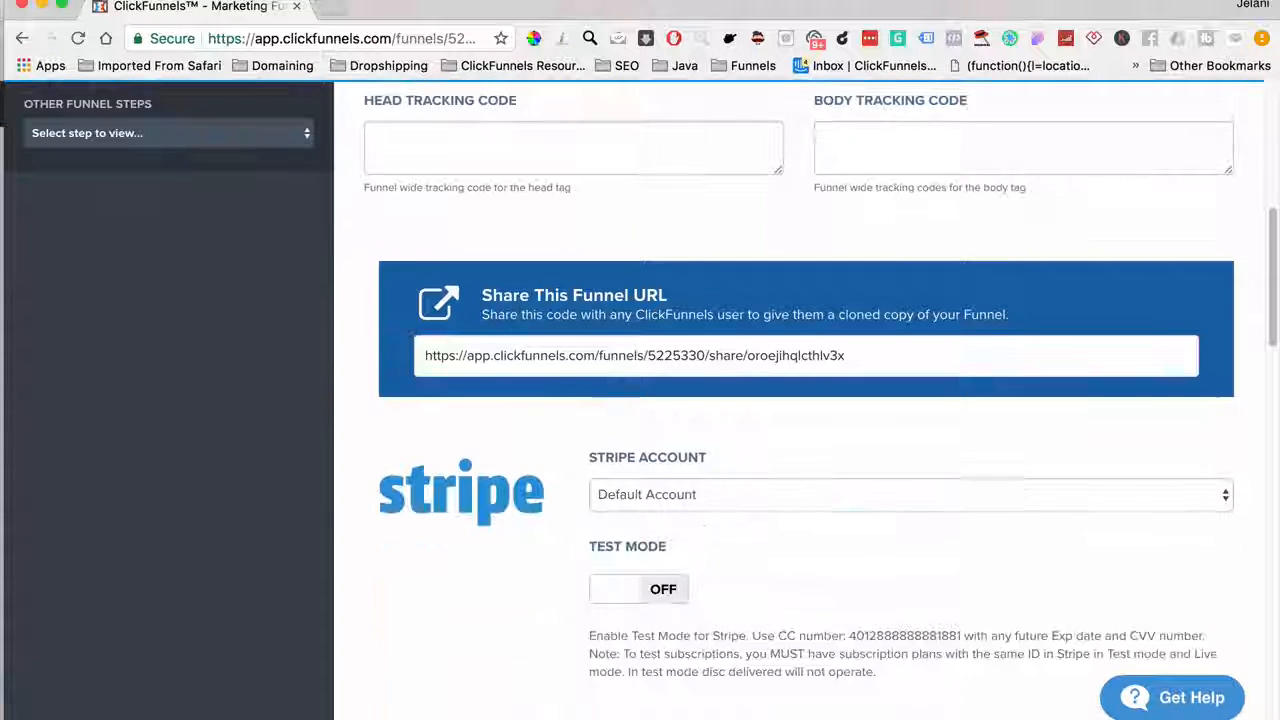
Switch Stripe Test Mode to ON and save the funnel settings
{"action": "left_click", "coordinate": [624, 436]}
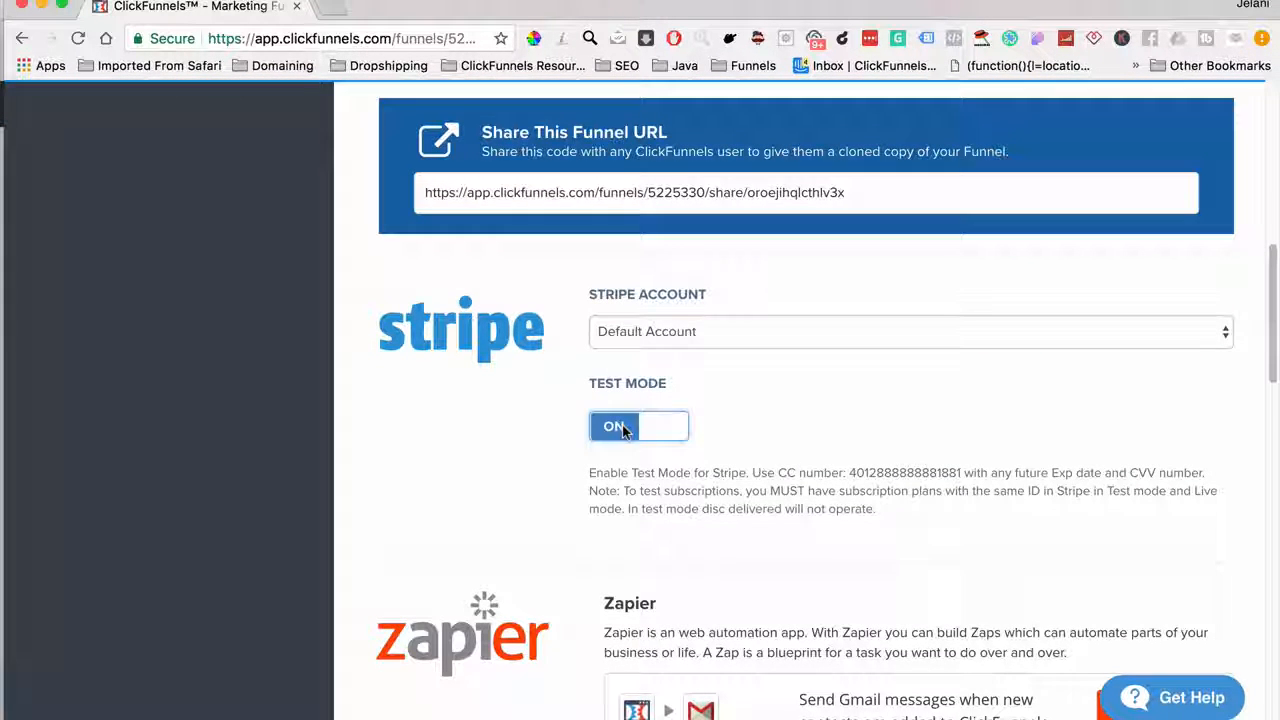
{"action": "scroll", "coordinate": [763, 594], "scroll_direction": "down", "scroll_amount": 15}
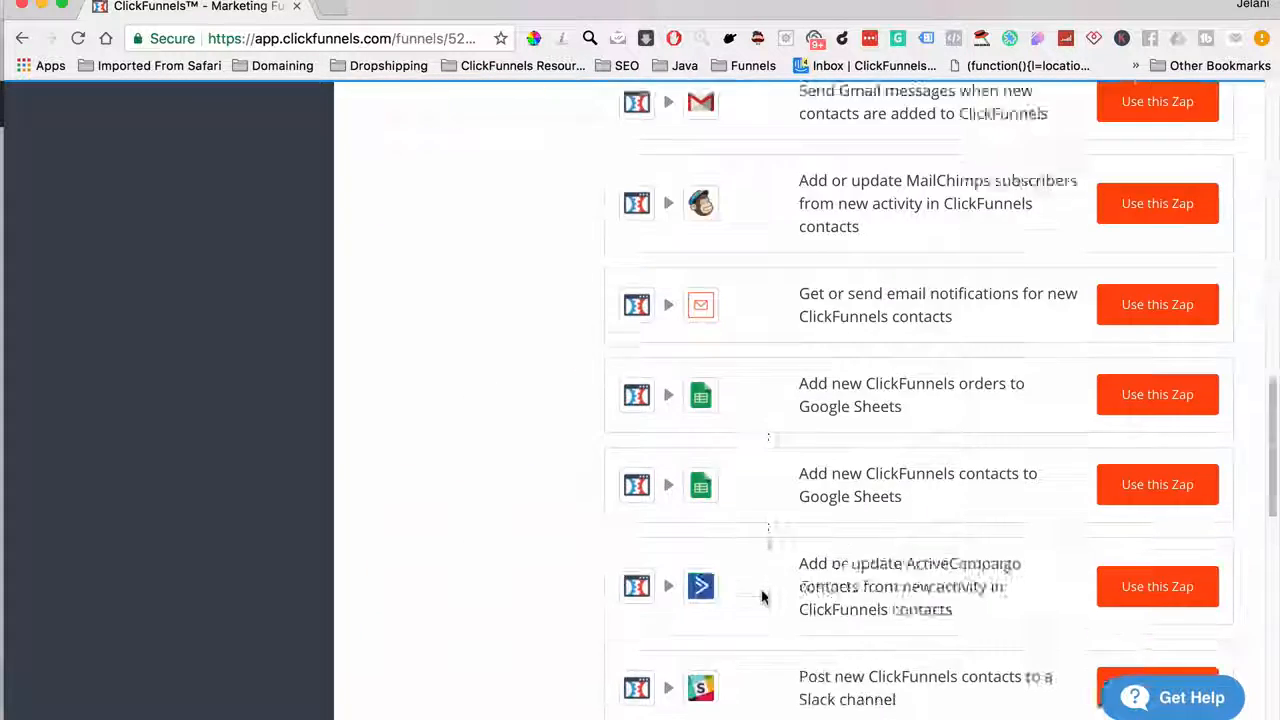
{"action": "left_click", "coordinate": [1097, 588]}
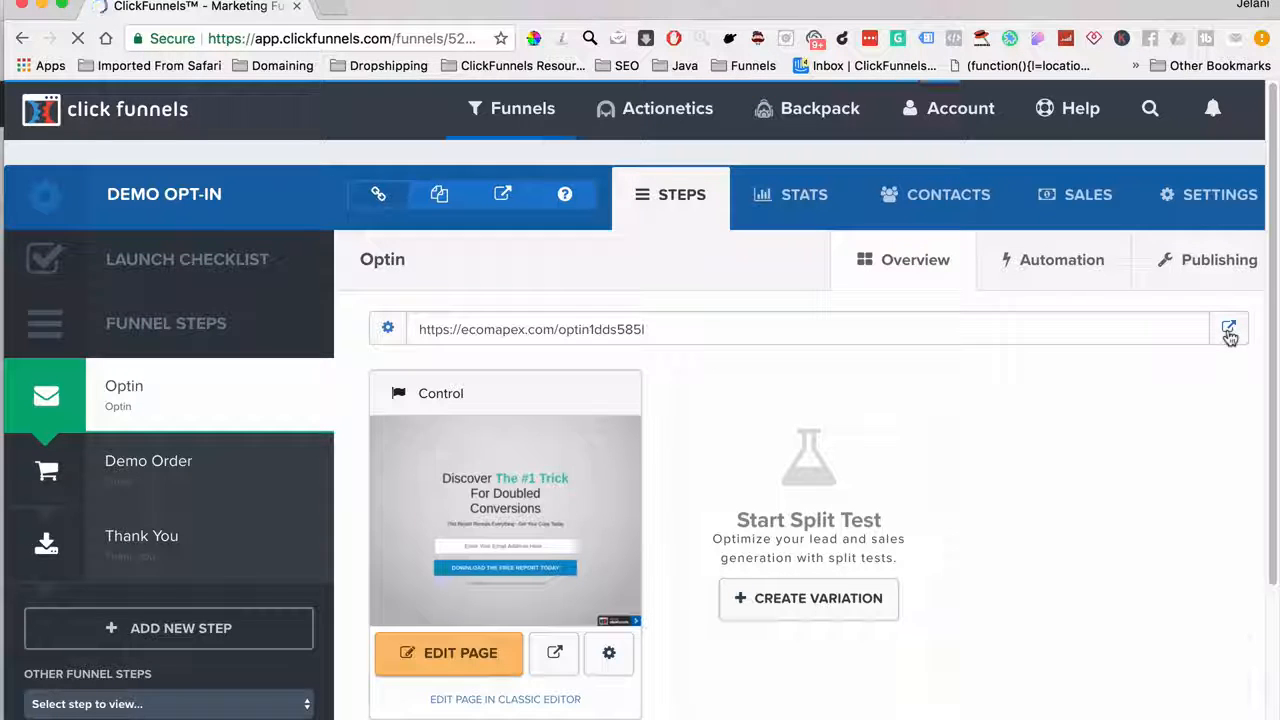
Open the live Optin page link in an incognito window
{"action": "right_click", "coordinate": [1229, 336]}
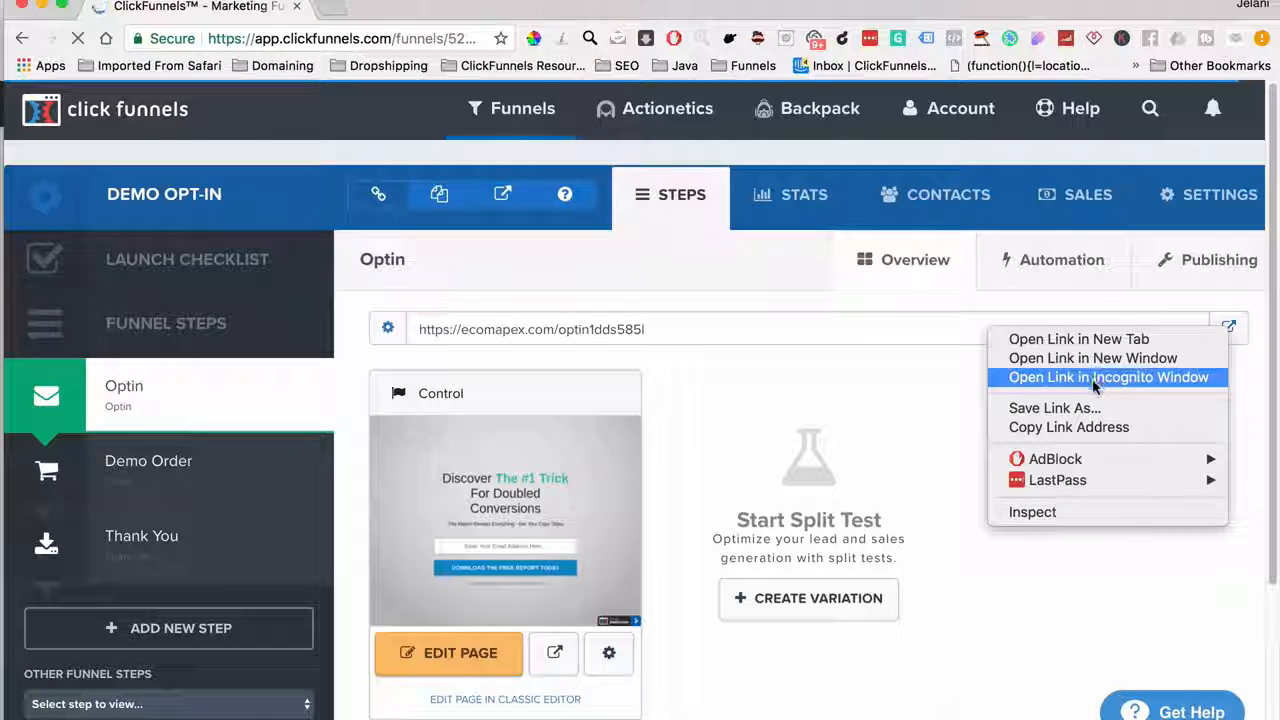
{"action": "left_click", "coordinate": [948, 398]}
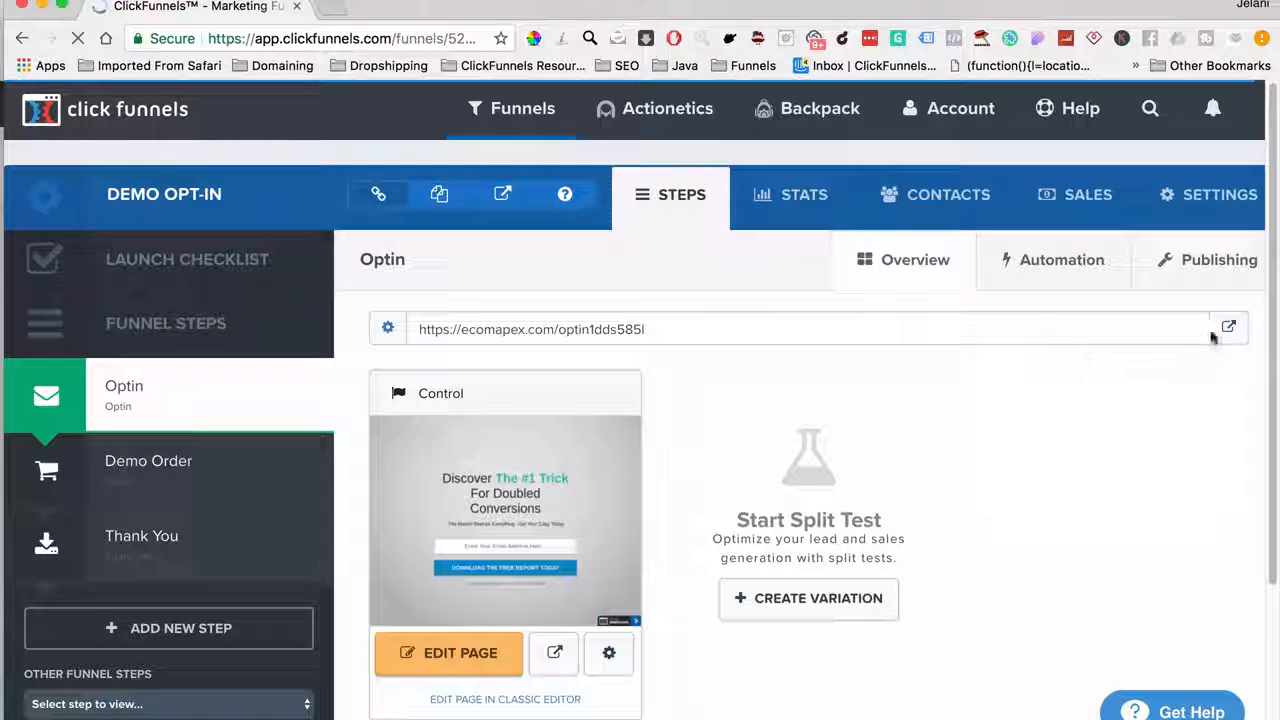
{"action": "right_click", "coordinate": [1230, 330]}
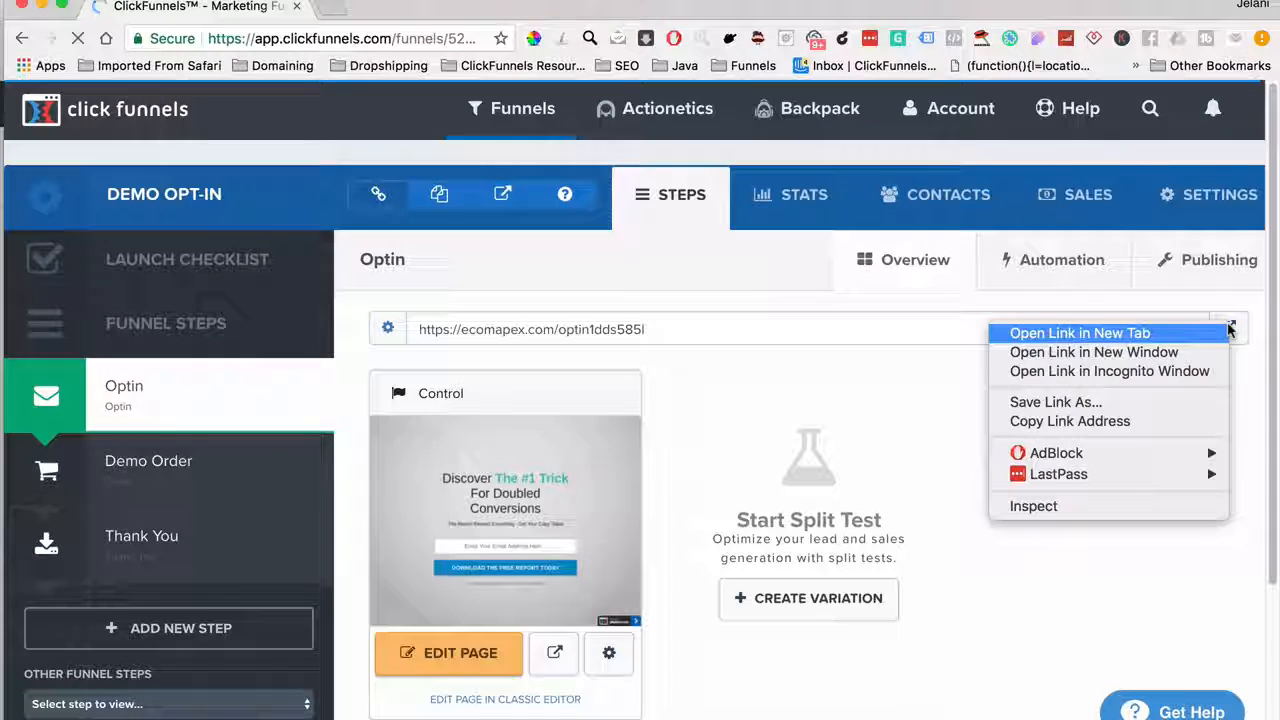
{"action": "left_click", "coordinate": [1166, 372]}
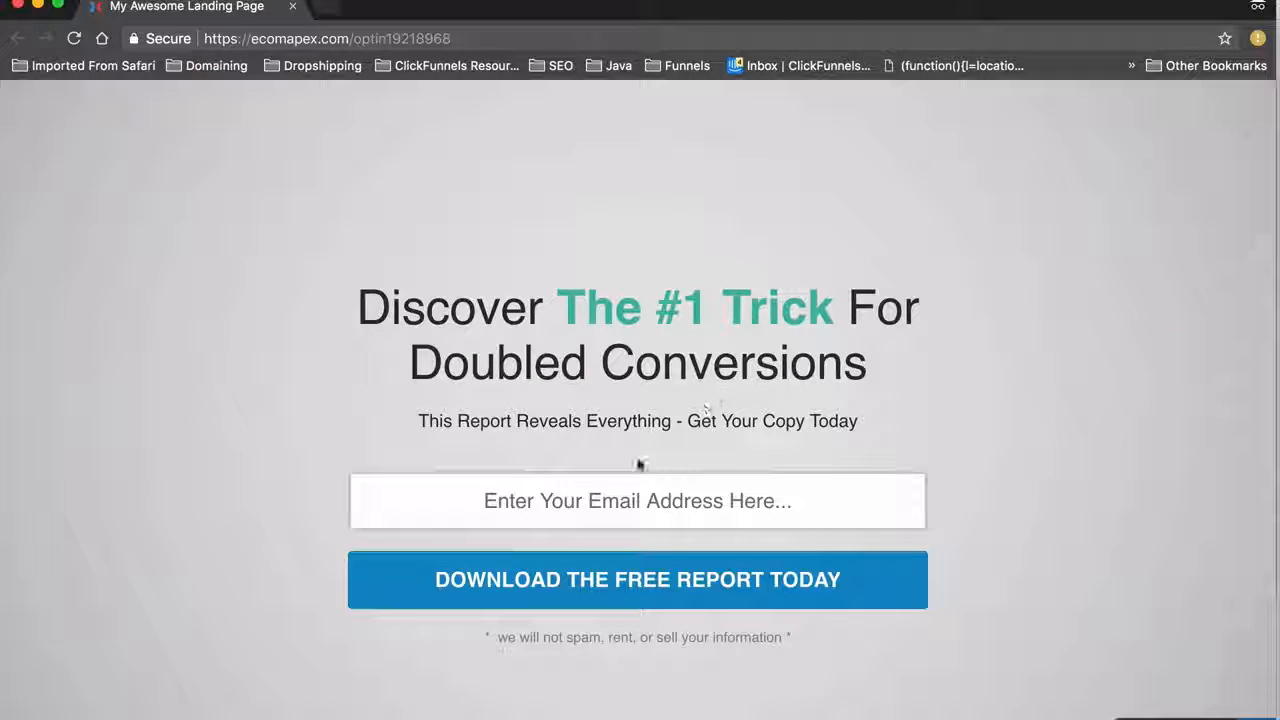
Enter a plus-tagged test email on the Optin form and submit it to reach Demo Order
{"action": "left_click", "coordinate": [611, 496]}
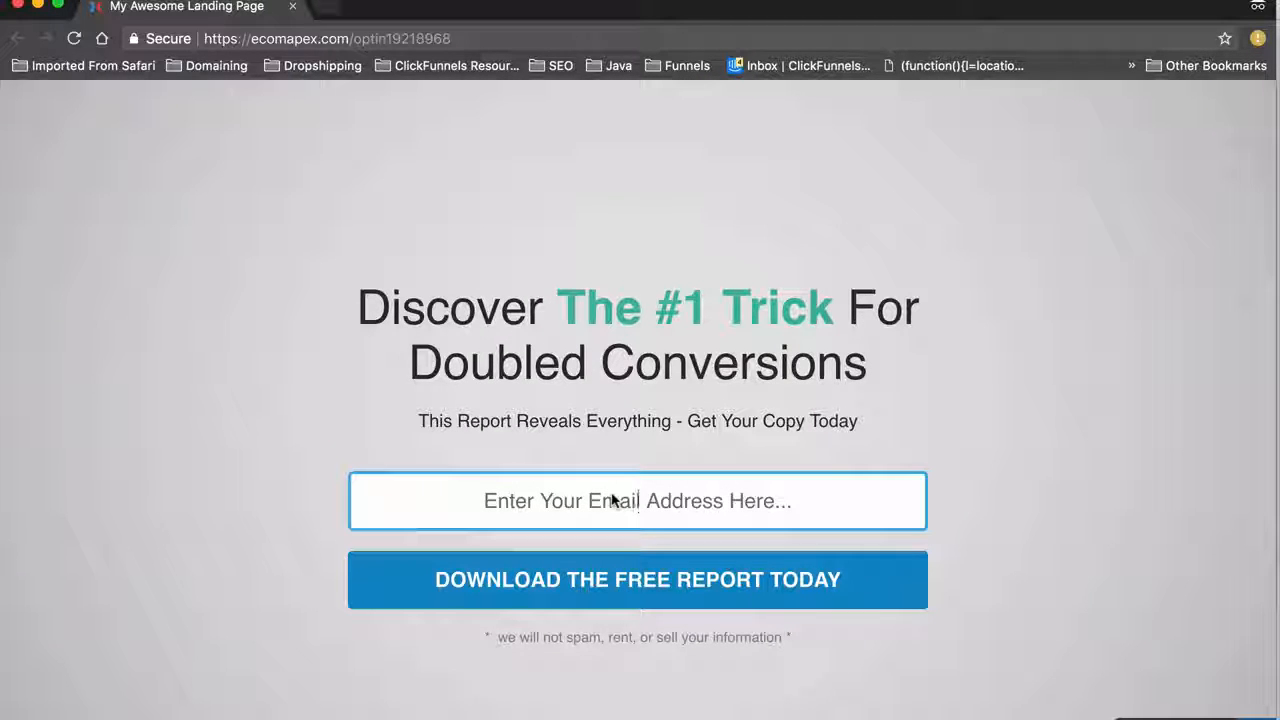
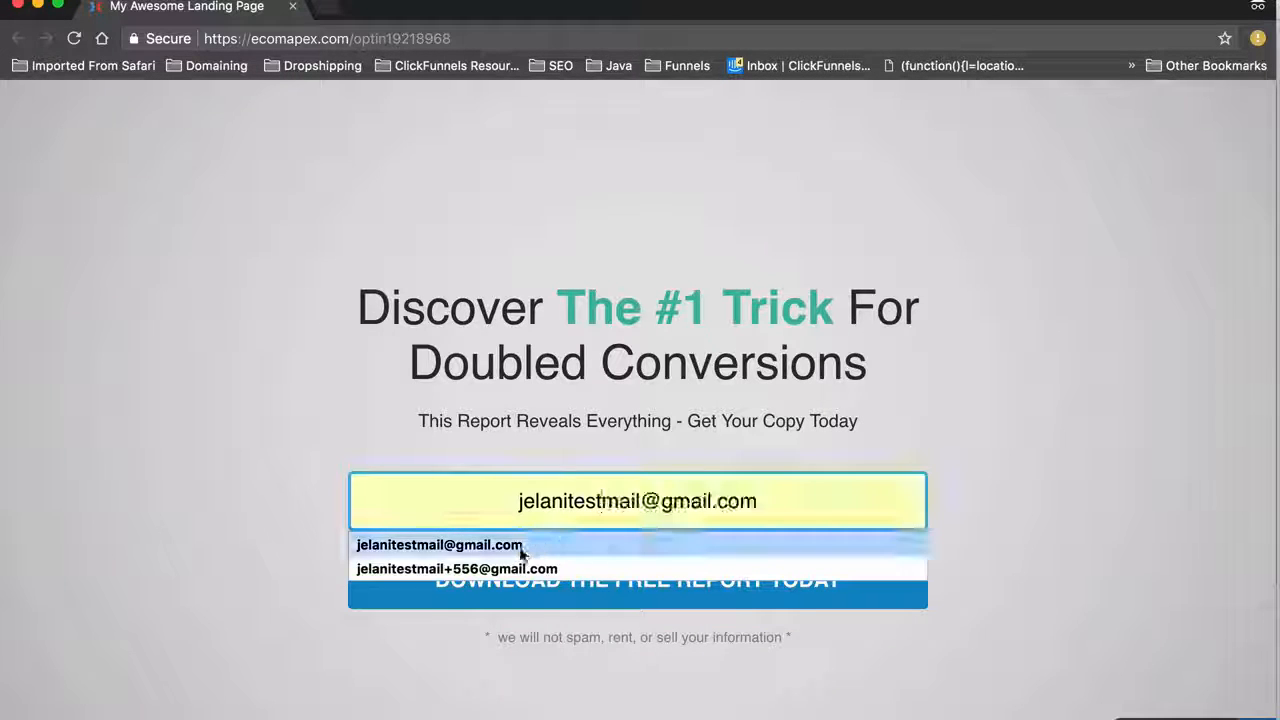
{"action": "left_click", "coordinate": [520, 545]}
{"action": "left_click", "coordinate": [638, 500]}
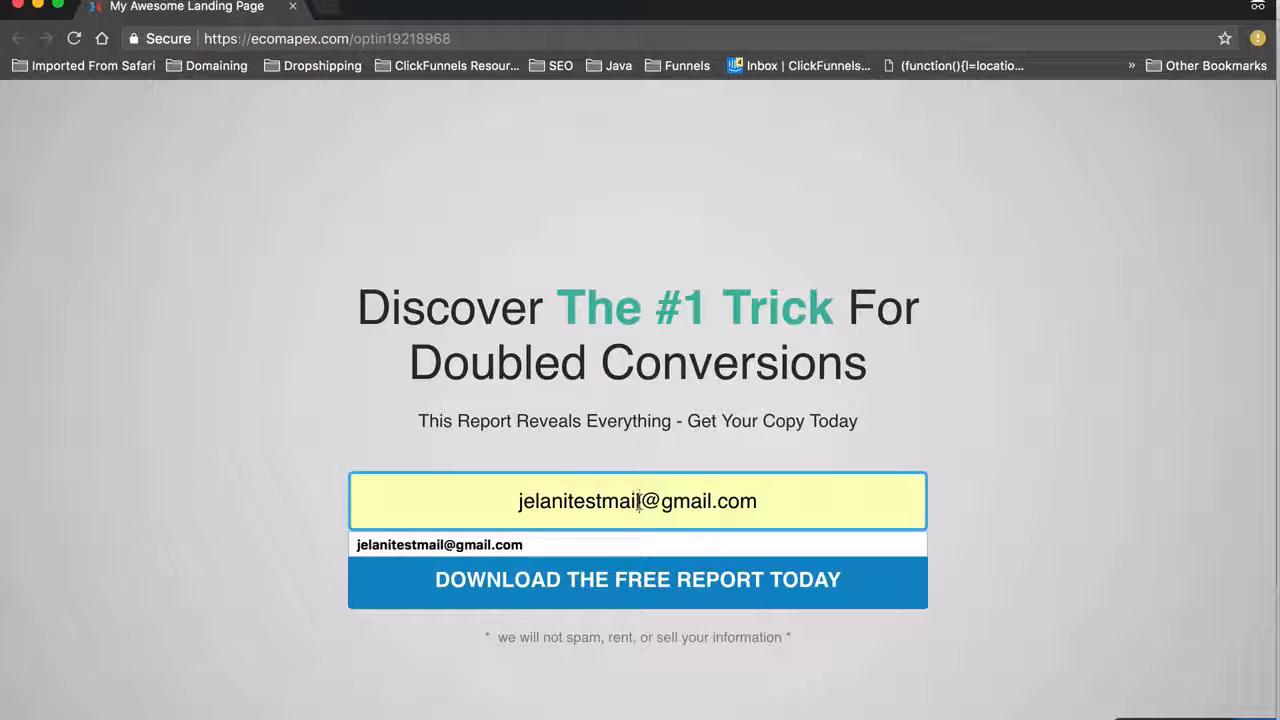
{"action": "type", "text": "+5647"}
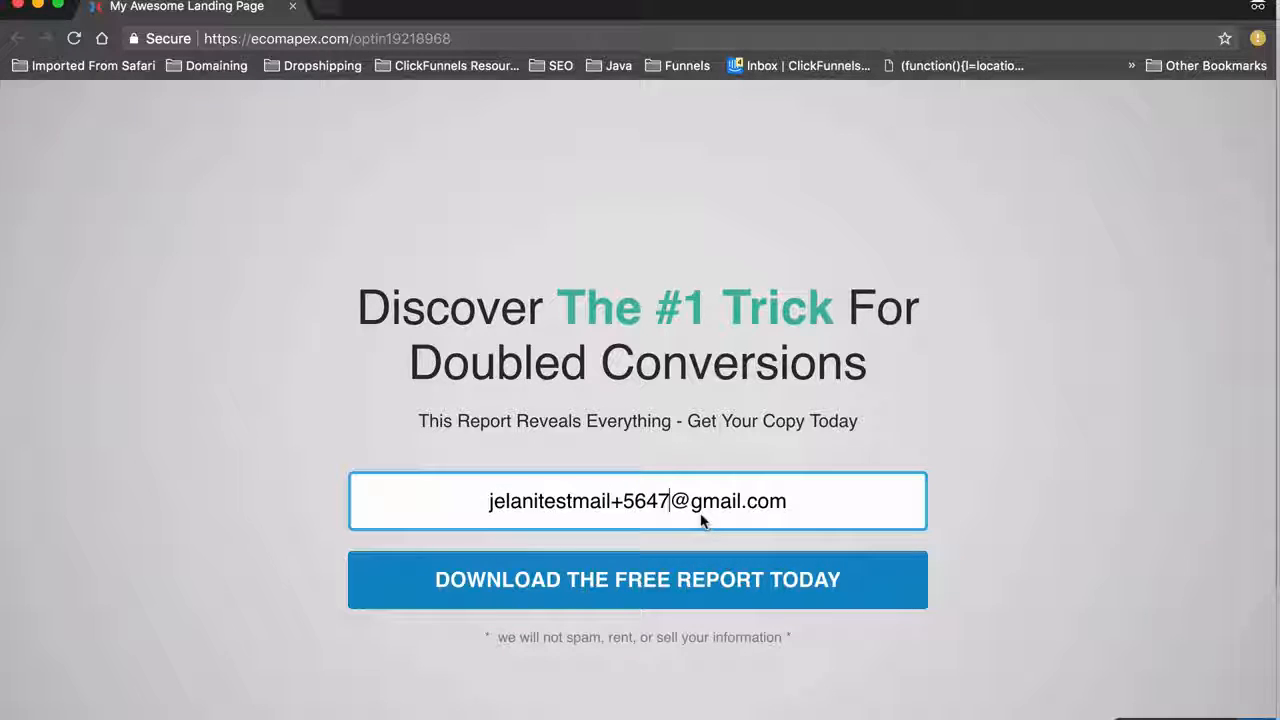
{"action": "left_click", "coordinate": [680, 597]}
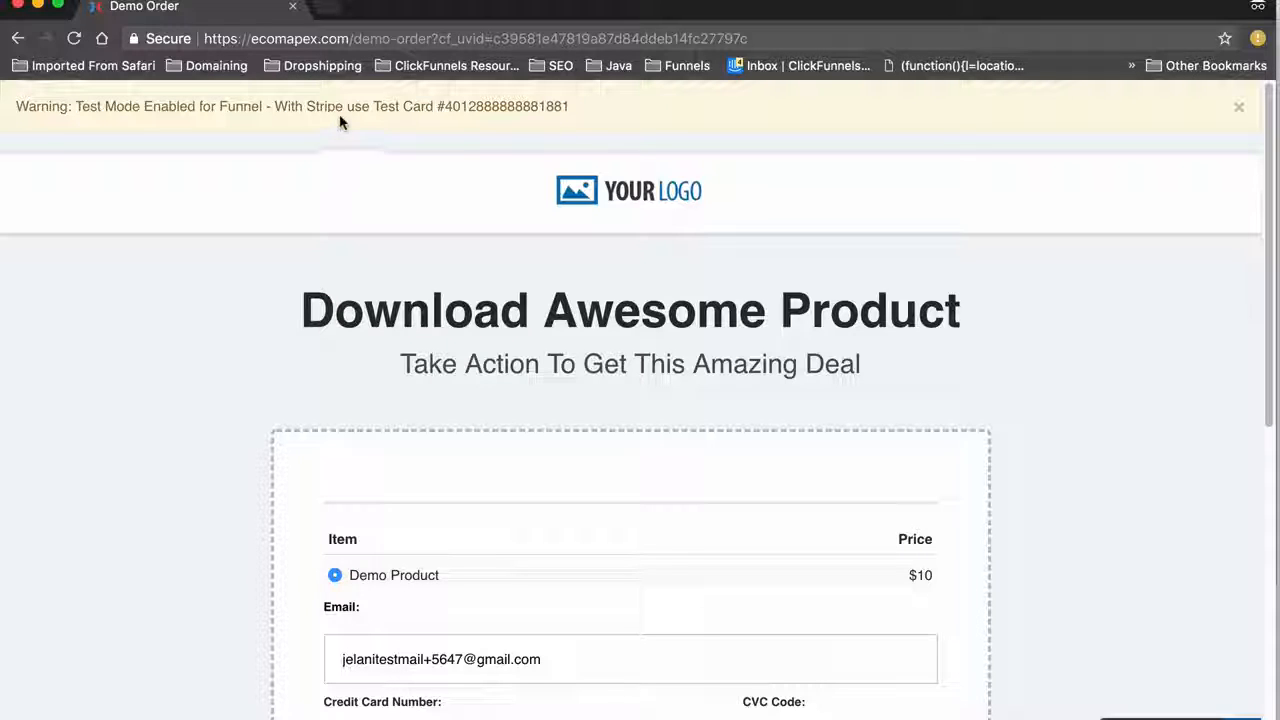
Paste the Stripe test card number into Card Number and enter CVC 56
{"action": "left_click_drag", "start_coordinate": [446, 108], "coordinate": [604, 111]}
{"action": "key", "text": "super+c"}
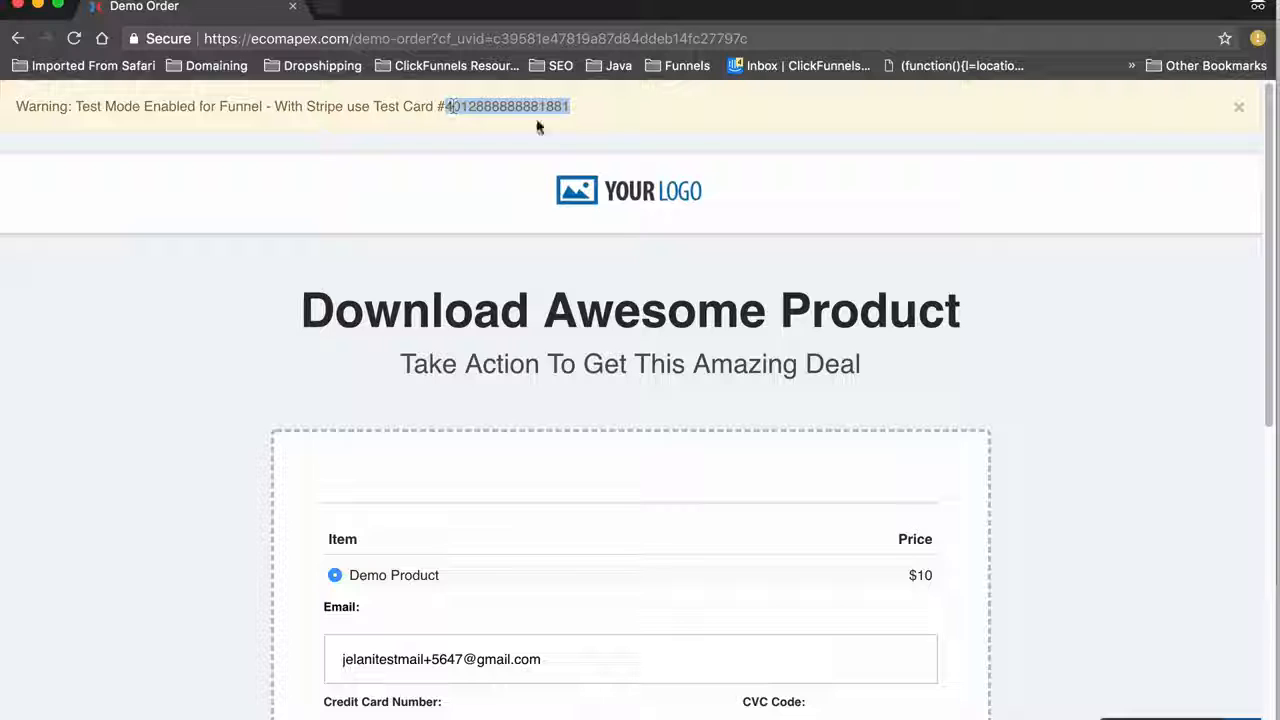
{"action": "scroll", "coordinate": [567, 356], "scroll_direction": "down", "scroll_amount": 5}
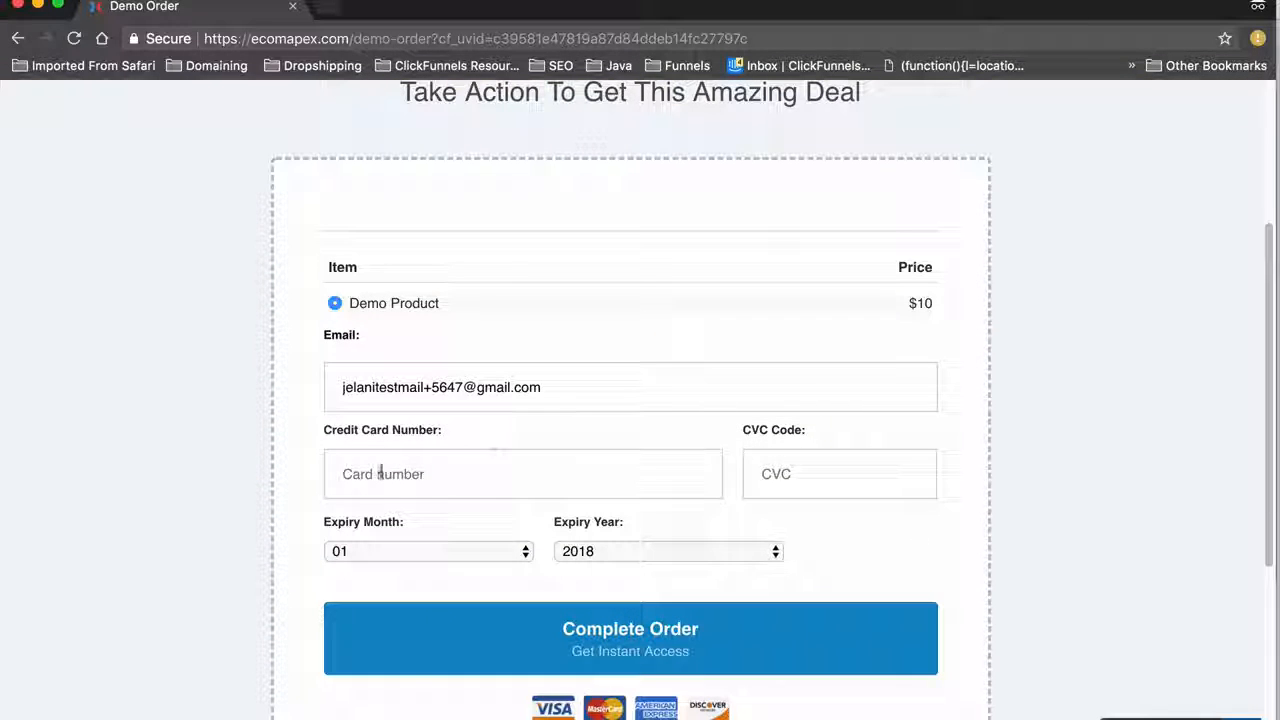
{"action": "left_click", "coordinate": [426, 479]}
{"action": "key", "text": "super+v"}
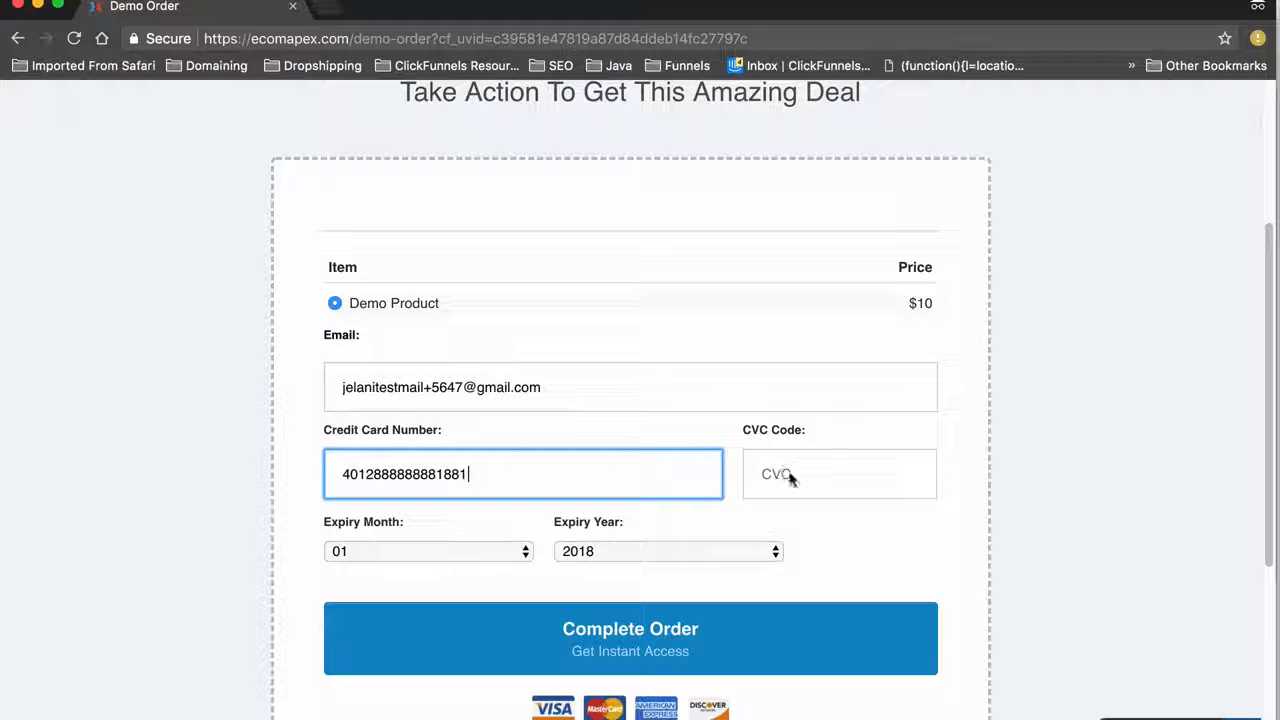
{"action": "left_click", "coordinate": [795, 479]}
{"action": "type", "text": "565"}
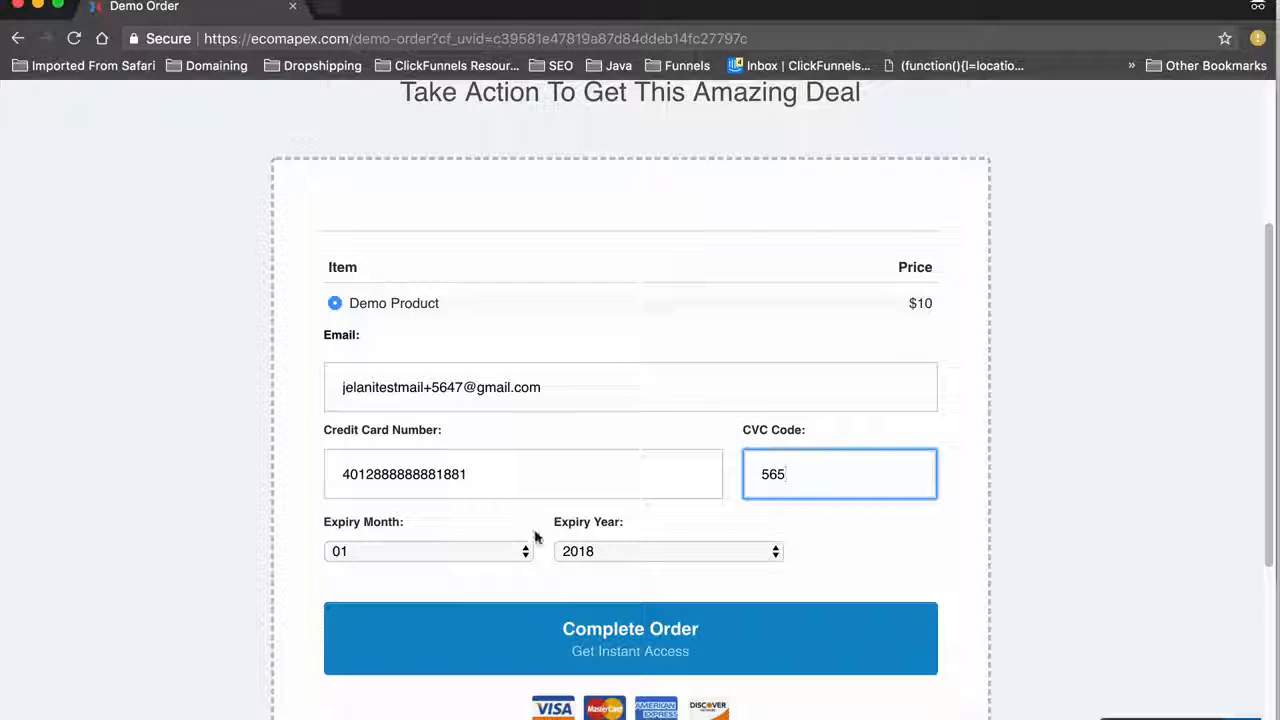
Set the expiry year to 2019 and complete the test order
{"action": "left_click", "coordinate": [585, 556]}
{"action": "left_click", "coordinate": [589, 578]}
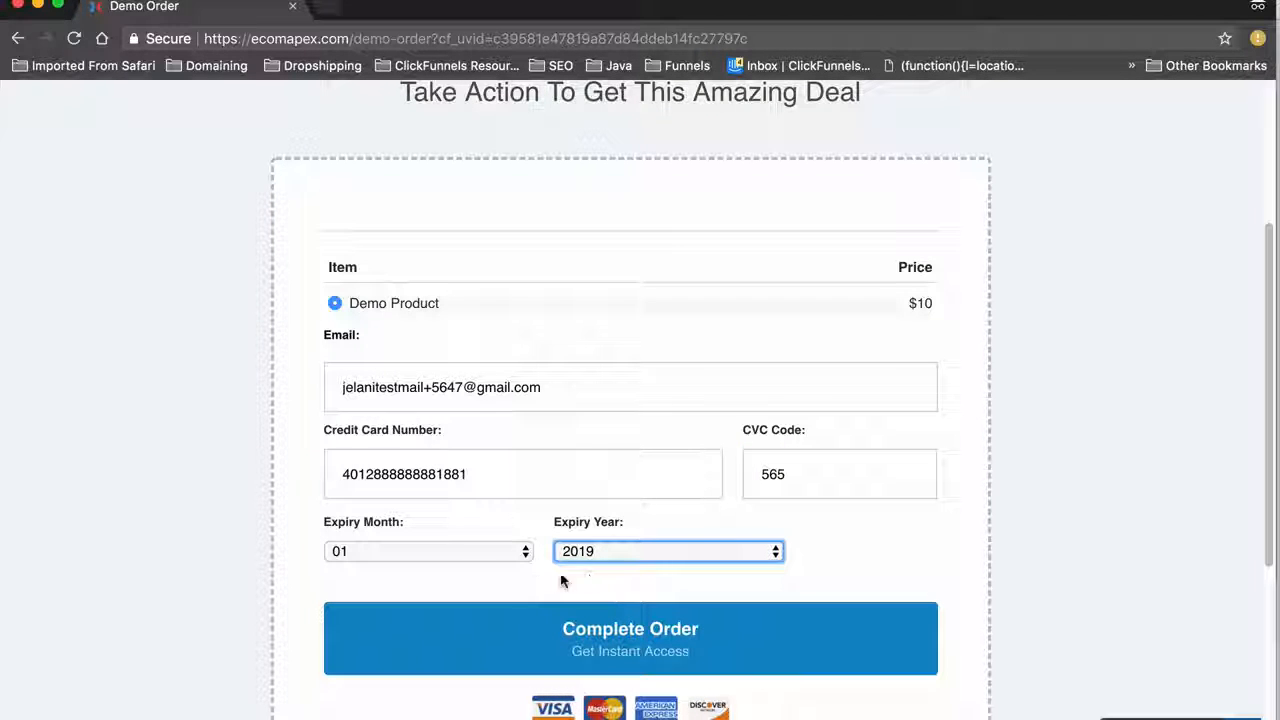
{"action": "scroll", "coordinate": [591, 571], "scroll_direction": "down", "scroll_amount": 4}
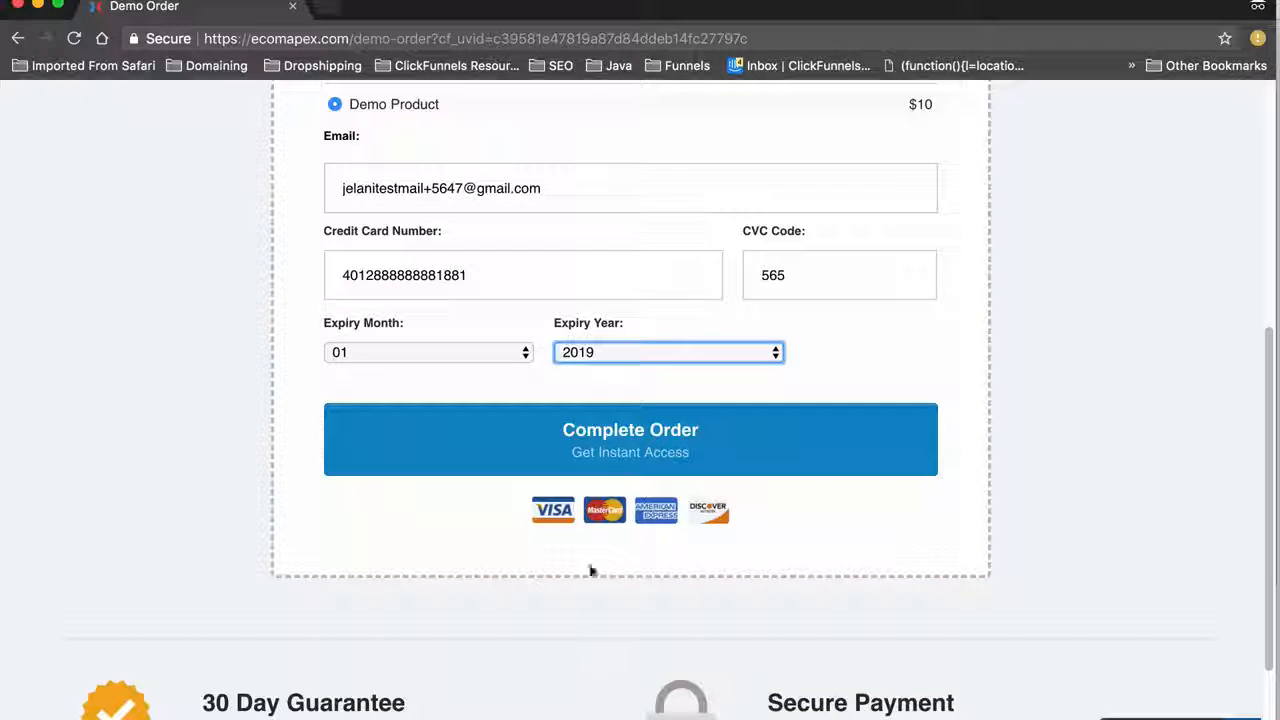
{"action": "left_click", "coordinate": [600, 457]}
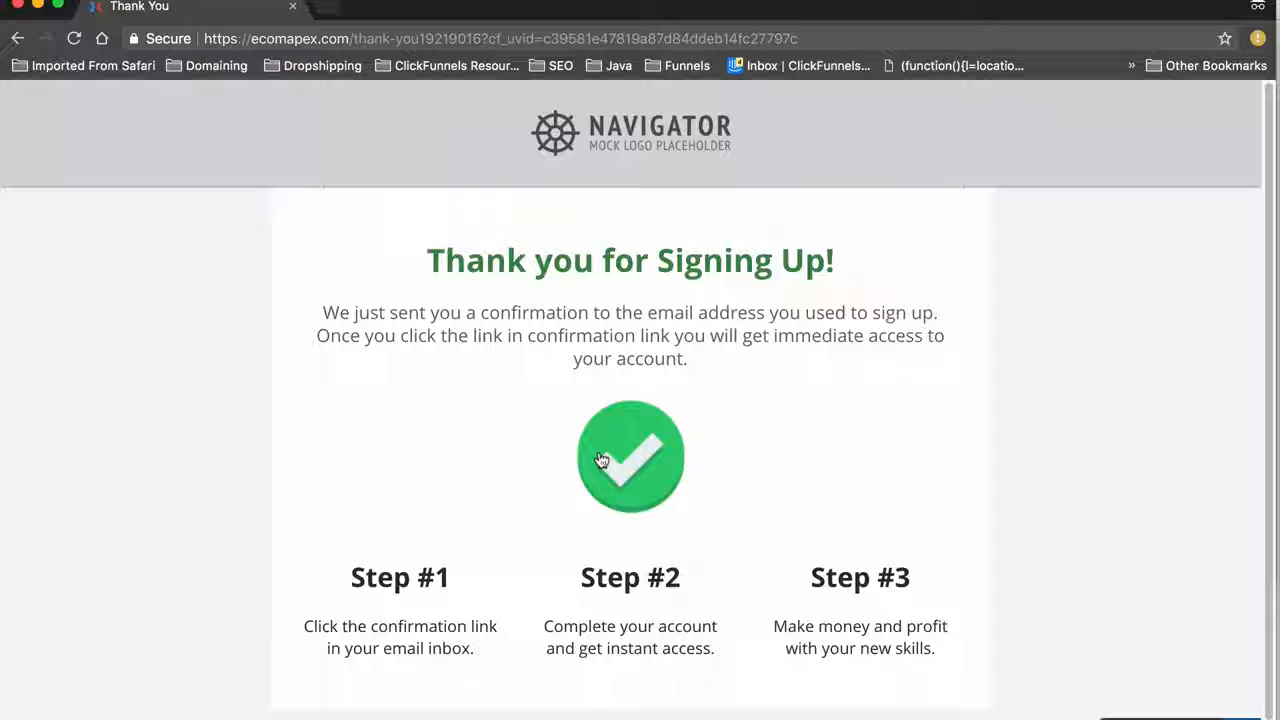
{"action": "scroll", "coordinate": [434, 480], "scroll_direction": "down", "scroll_amount": 1}
{"action": "scroll", "coordinate": [434, 480], "scroll_direction": "up", "scroll_amount": 1}
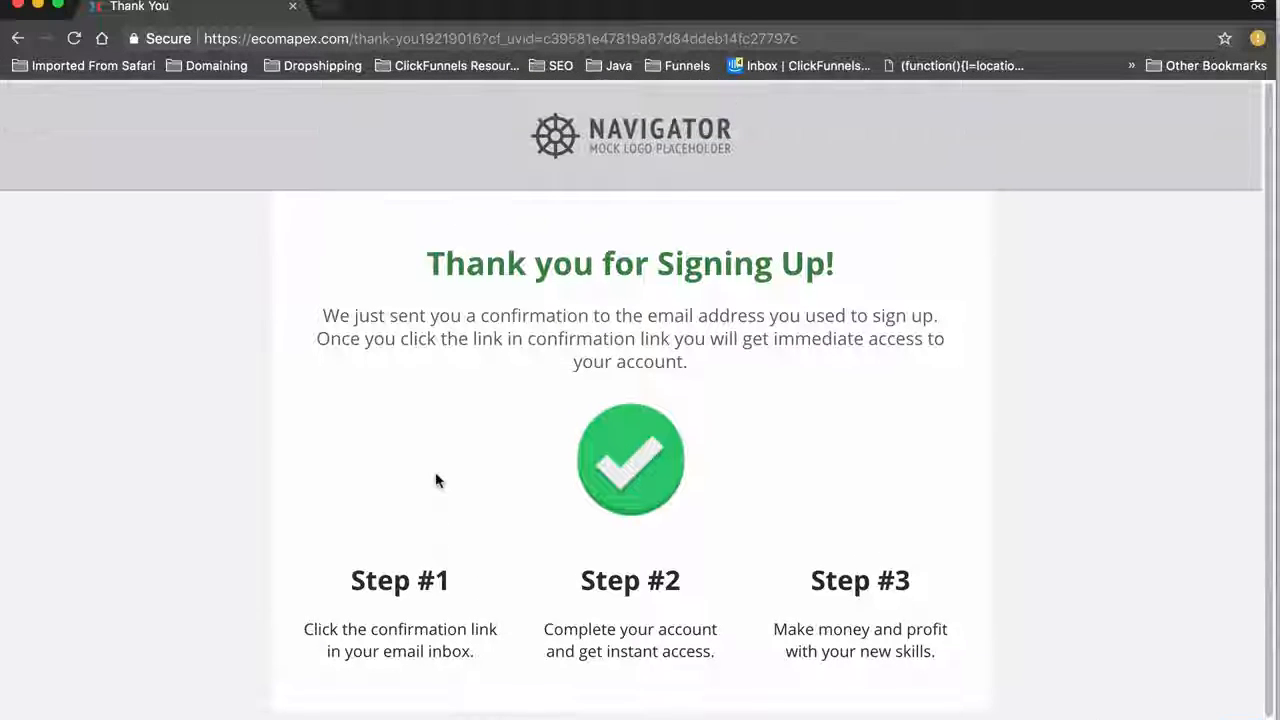
Close the Thank You window, delete the Demo Order step, and reopen the Optin page in incognito
{"action": "left_click", "coordinate": [16, 7]}
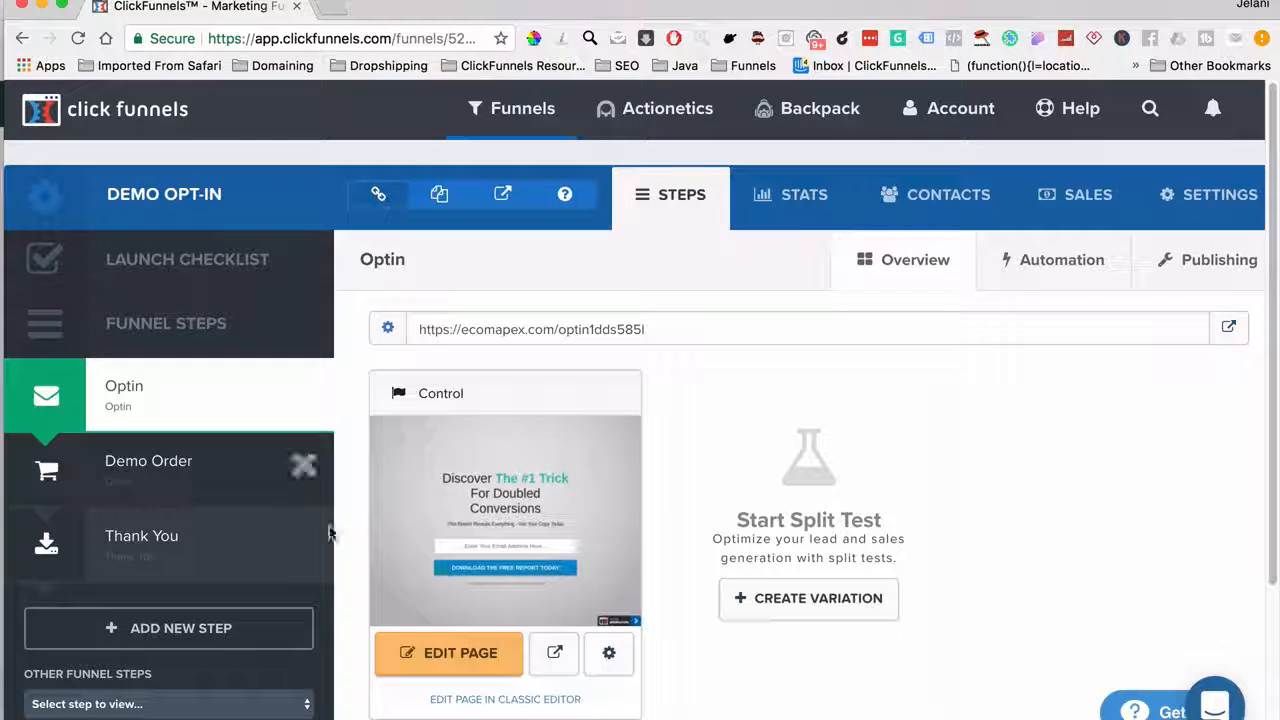
{"action": "left_click", "coordinate": [303, 464]}
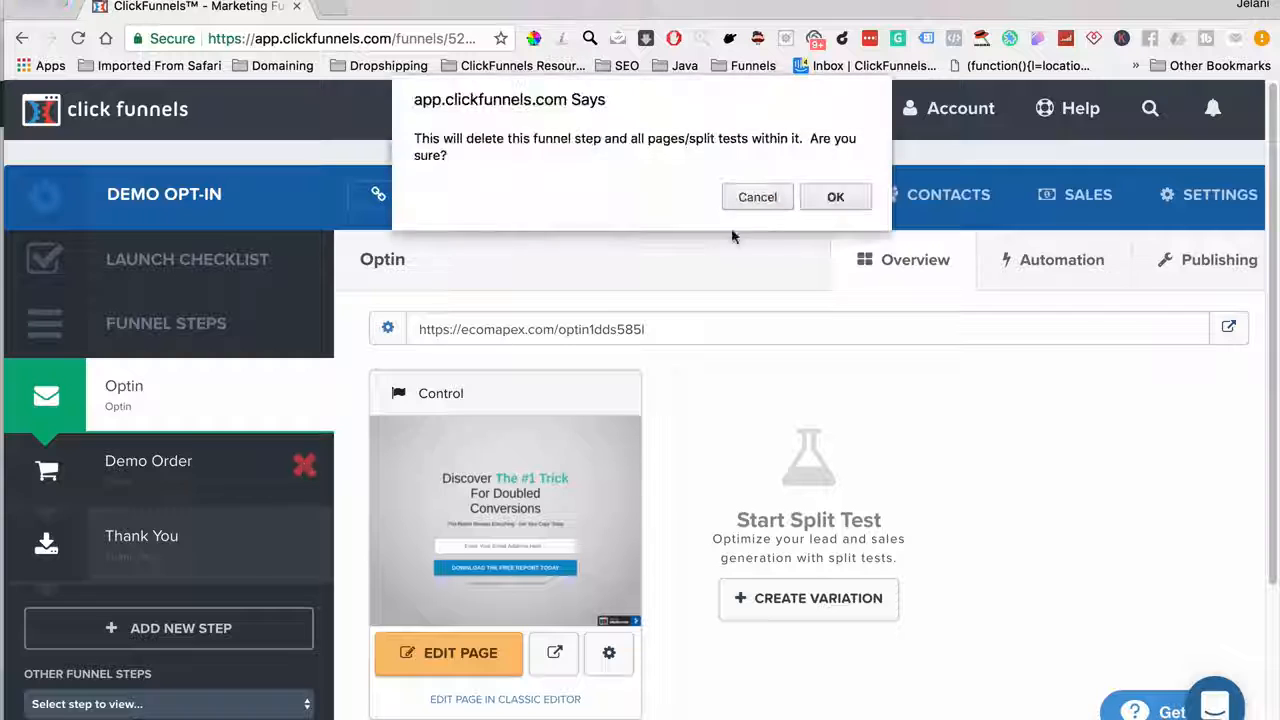
{"action": "left_click", "coordinate": [835, 197]}
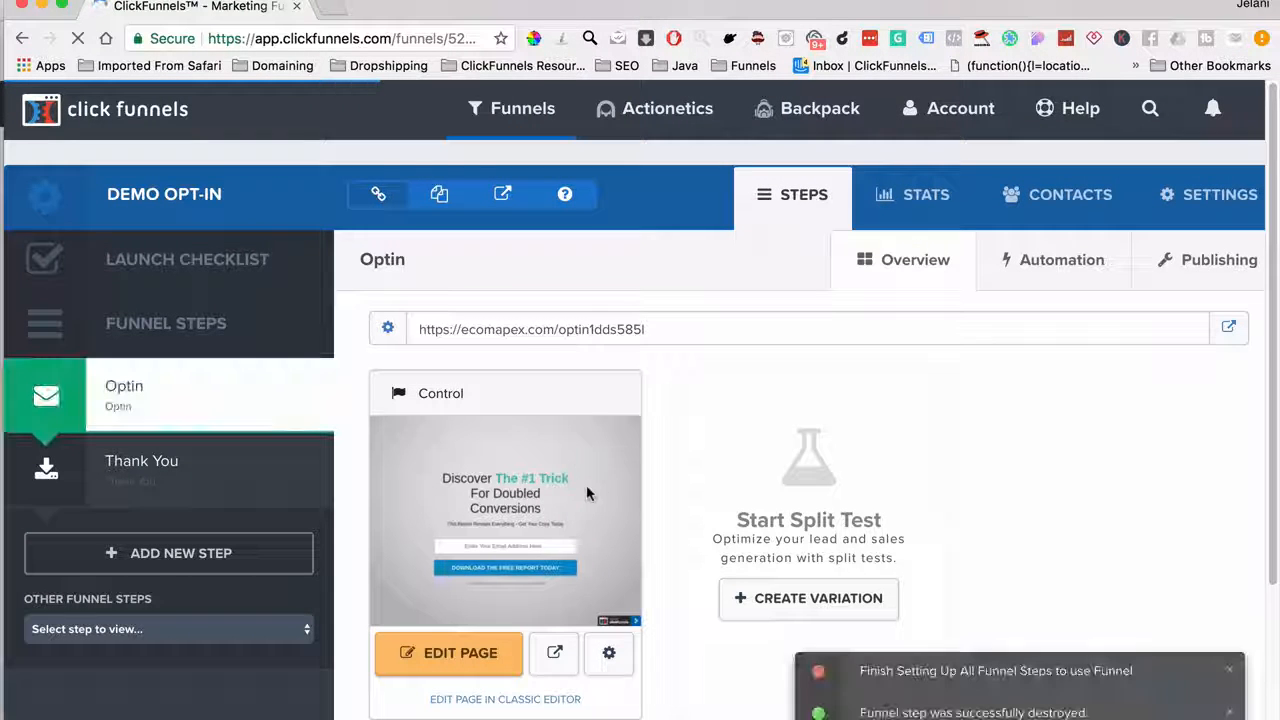
{"action": "right_click", "coordinate": [1229, 336]}
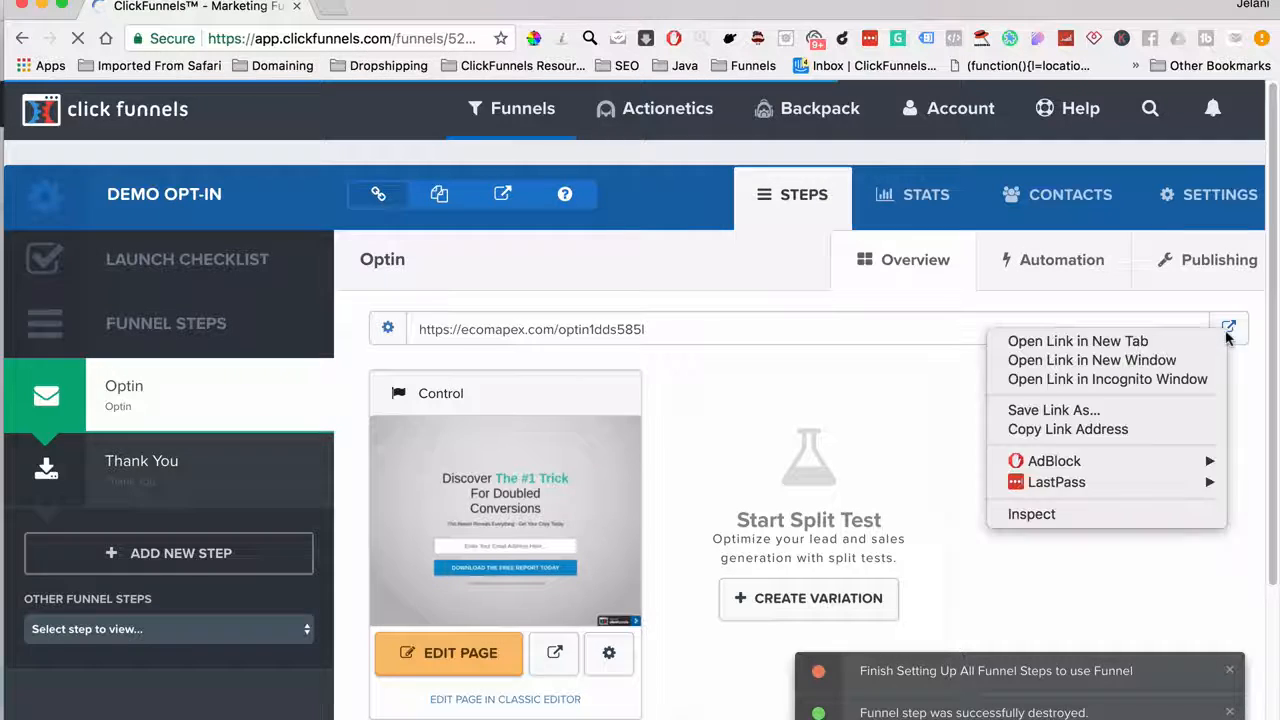
{"action": "left_click", "coordinate": [1138, 379]}
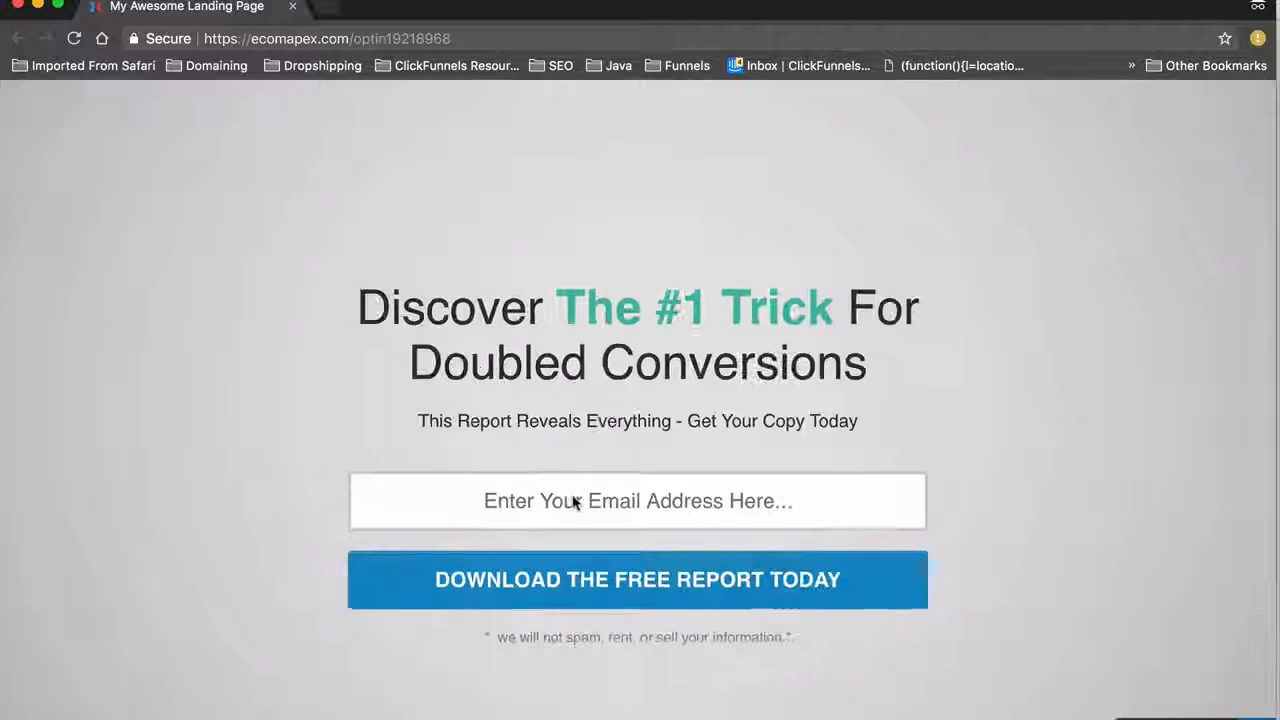
Sign up with a new plus-tagged test email, then close the resulting Thank You window
{"action": "left_click", "coordinate": [586, 497]}
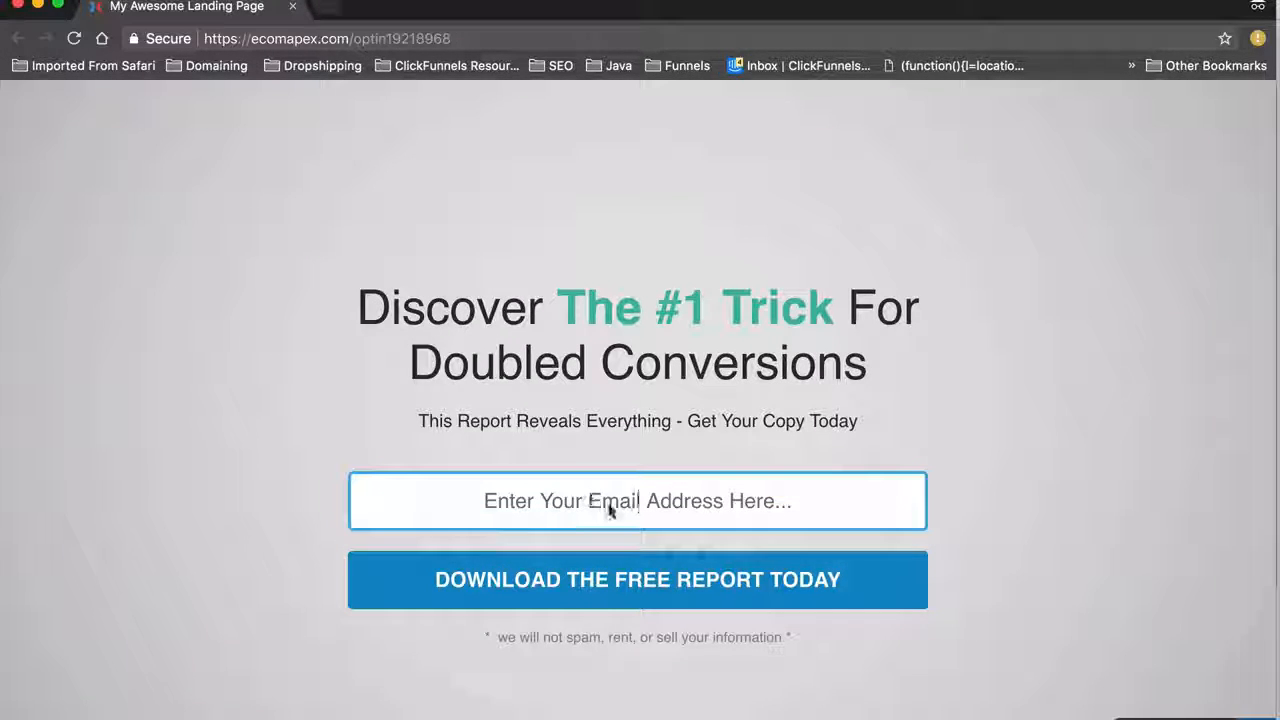
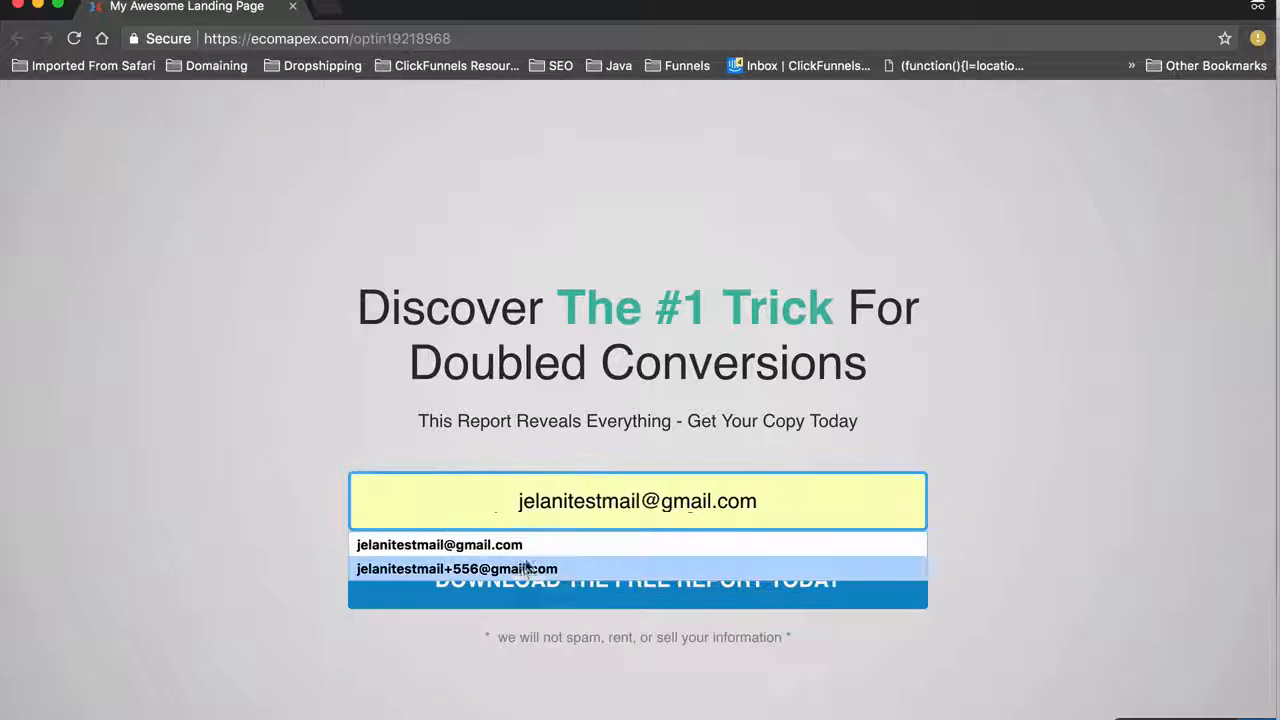
{"action": "left_click", "coordinate": [524, 567]}
{"action": "left_click", "coordinate": [648, 502]}
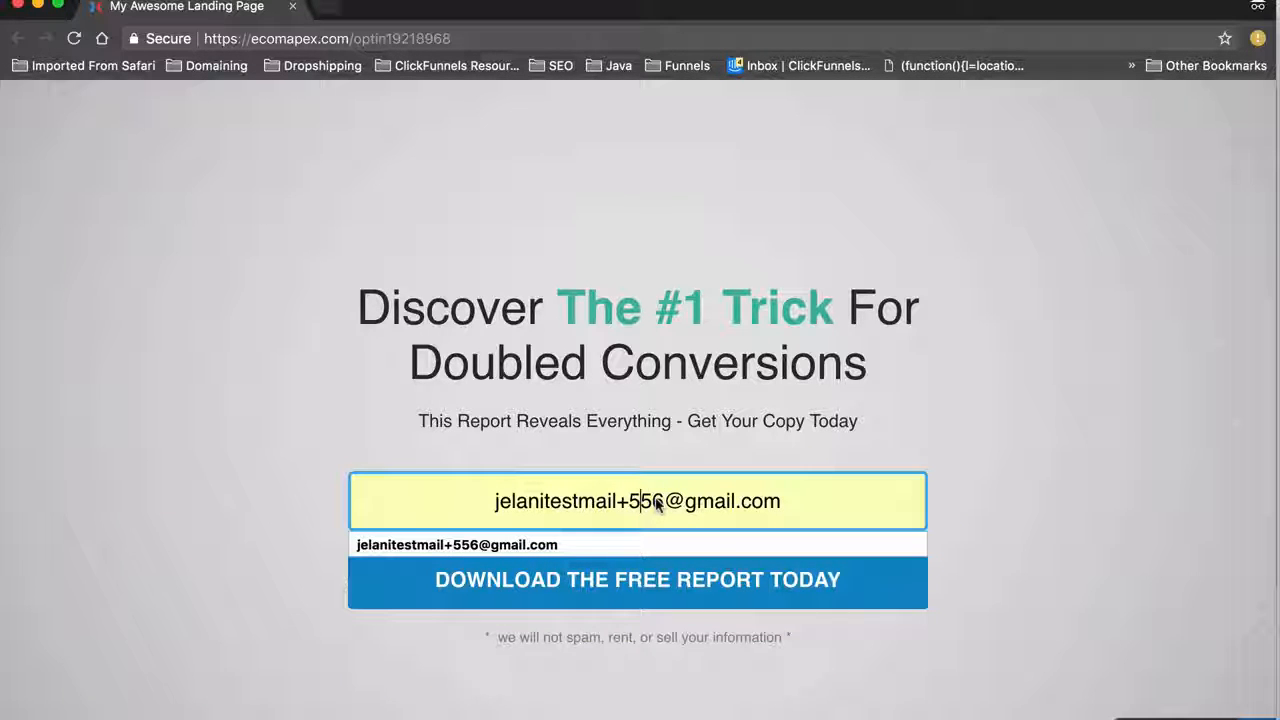
{"action": "key", "text": "Right"}
{"action": "key", "text": "BackSpace"}
{"action": "key", "text": "BackSpace"}
{"action": "key", "text": "BackSpace"}
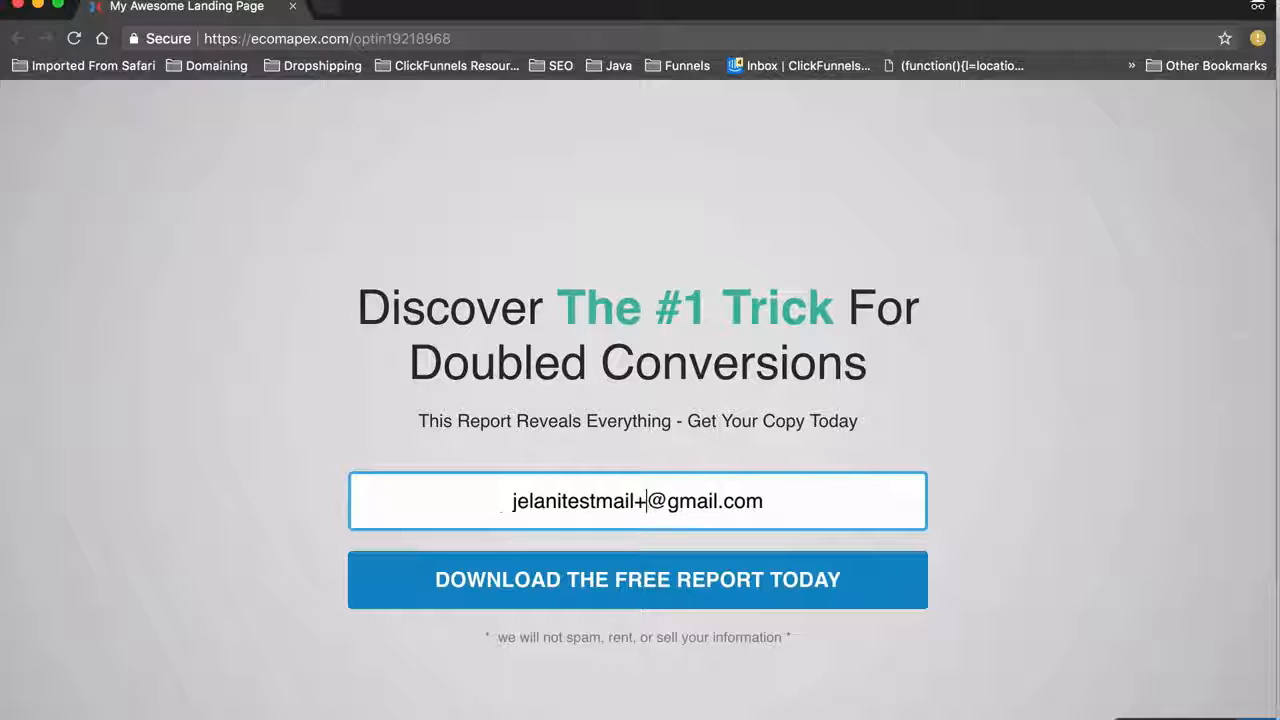
{"action": "type", "text": "8474"}
{"action": "left_click", "coordinate": [712, 585]}
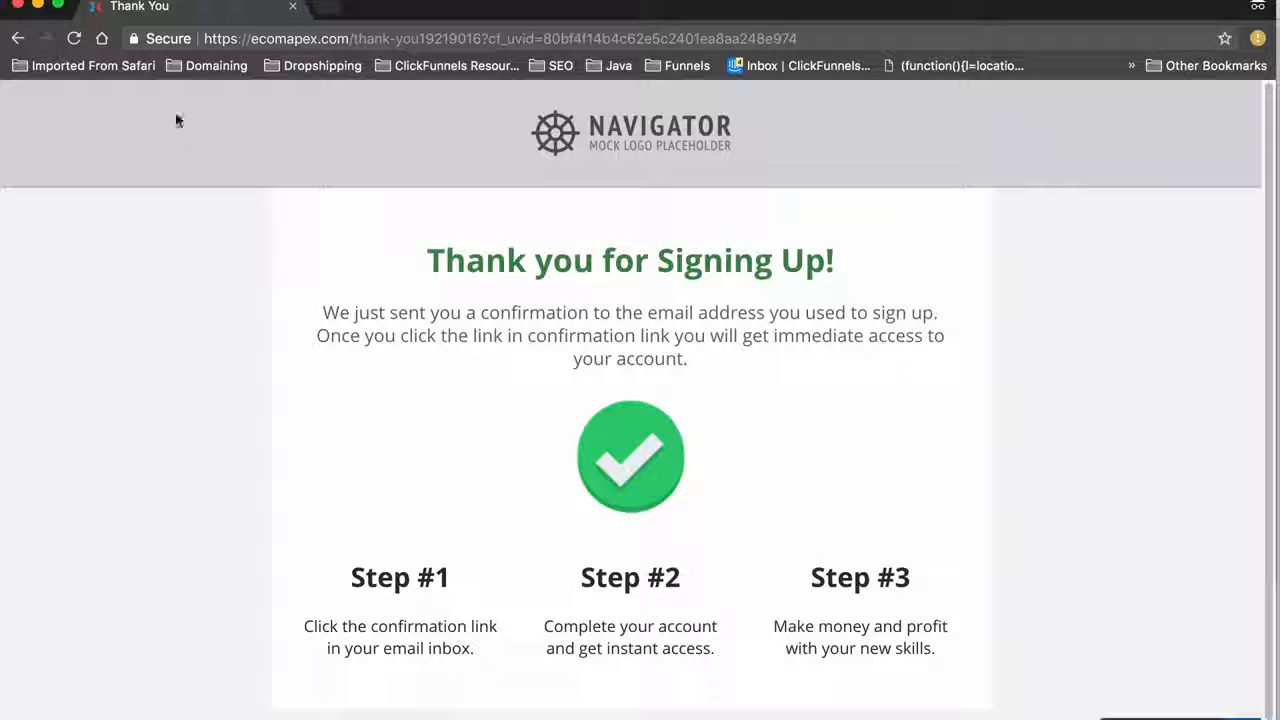
{"action": "left_click", "coordinate": [18, 6]}
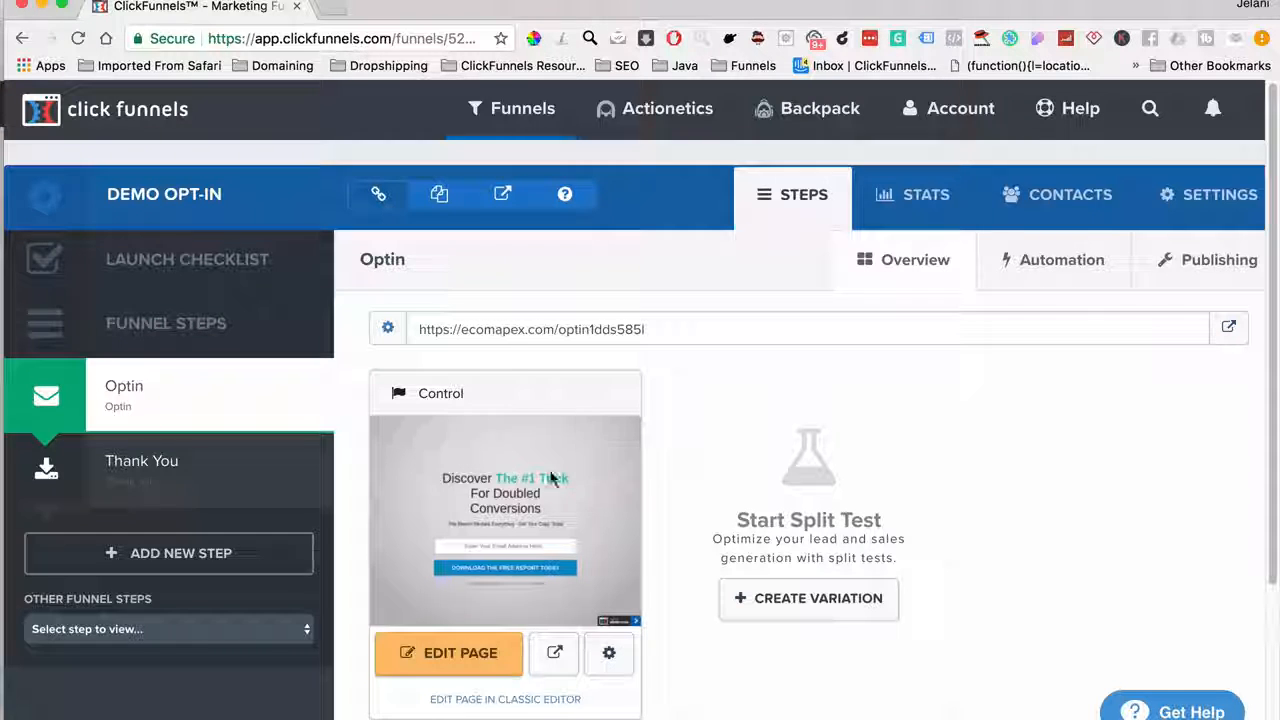